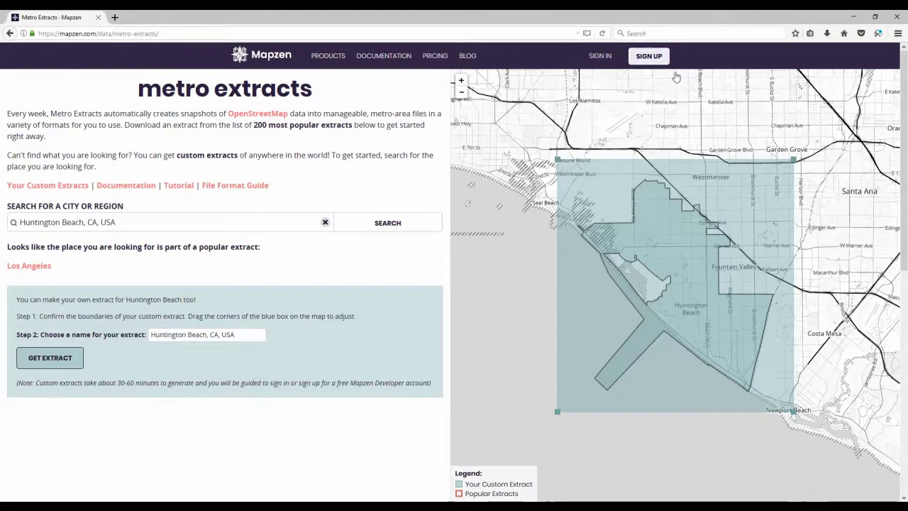
- Enlarge the custom extract's boundary box on all sides around Huntington Beach, taking in Seal Beach and more of Newport Beach
{"action": "left_click_drag", "start_coordinate": [793, 159], "coordinate": [798, 145]}
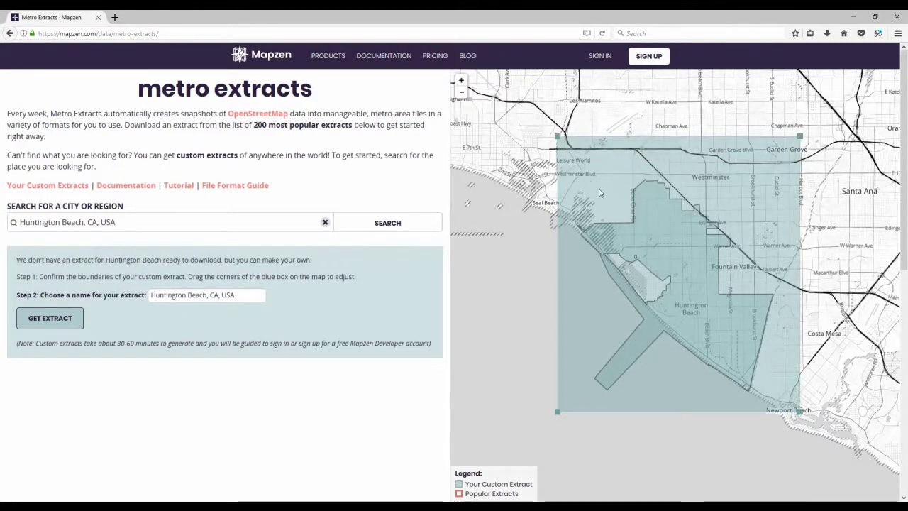
{"action": "left_click_drag", "start_coordinate": [558, 145], "coordinate": [523, 137]}
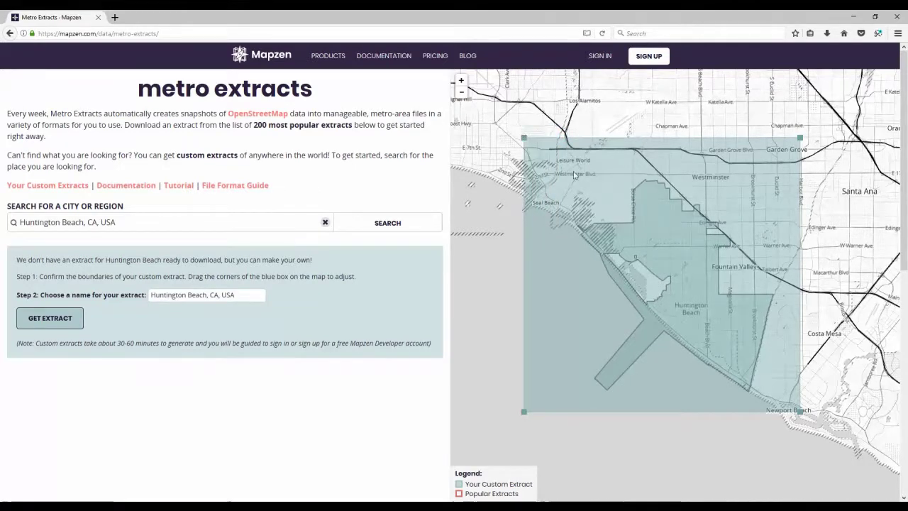
{"action": "left_click_drag", "start_coordinate": [799, 410], "coordinate": [811, 427]}
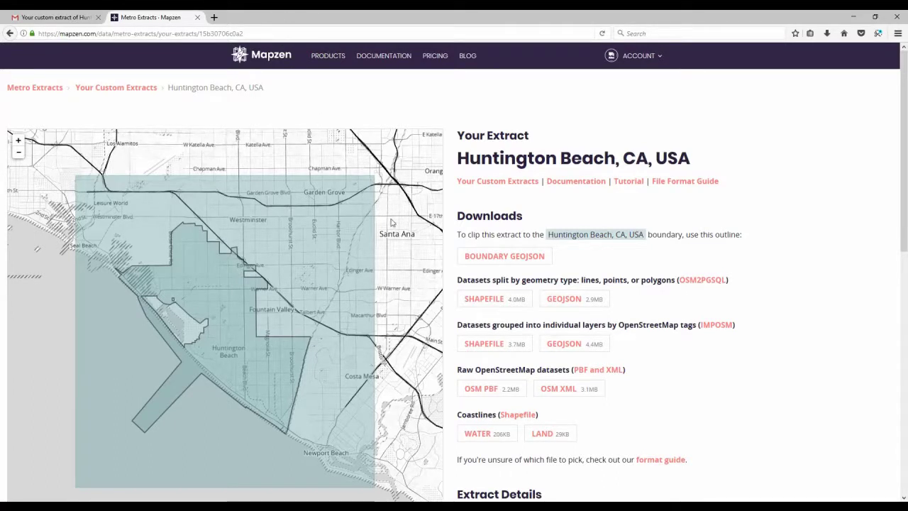
- Download the OSM2PGSQL shapefile and the water coastline shapefile of the Huntington Beach extract, saving both zip files
{"action": "left_click", "coordinate": [495, 302]}
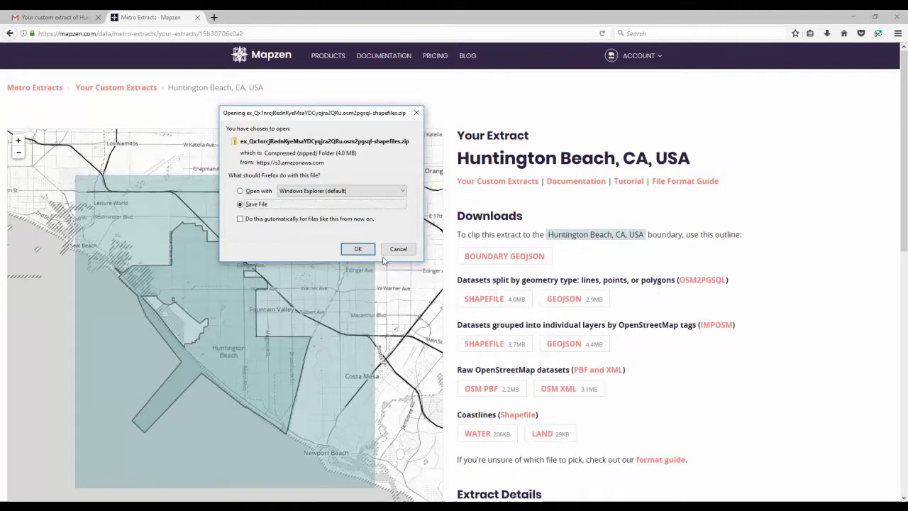
{"action": "left_click", "coordinate": [359, 250]}
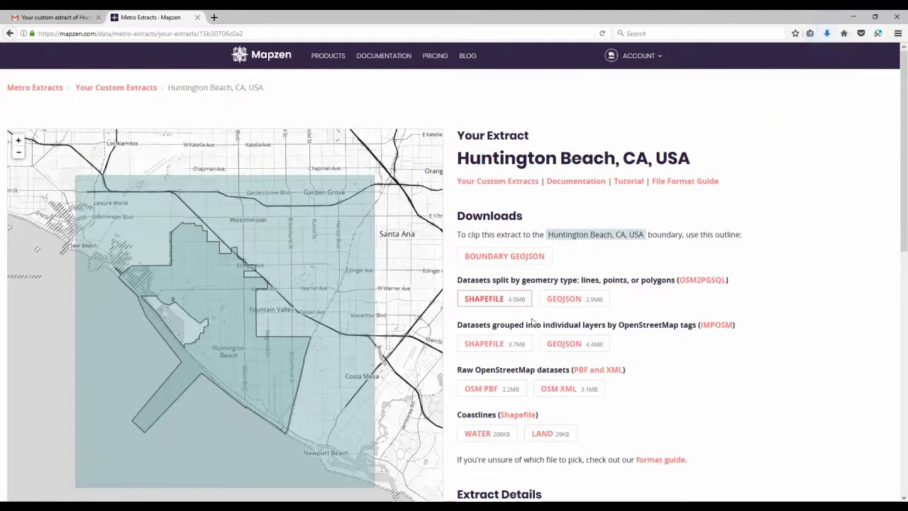
{"action": "left_click", "coordinate": [489, 437]}
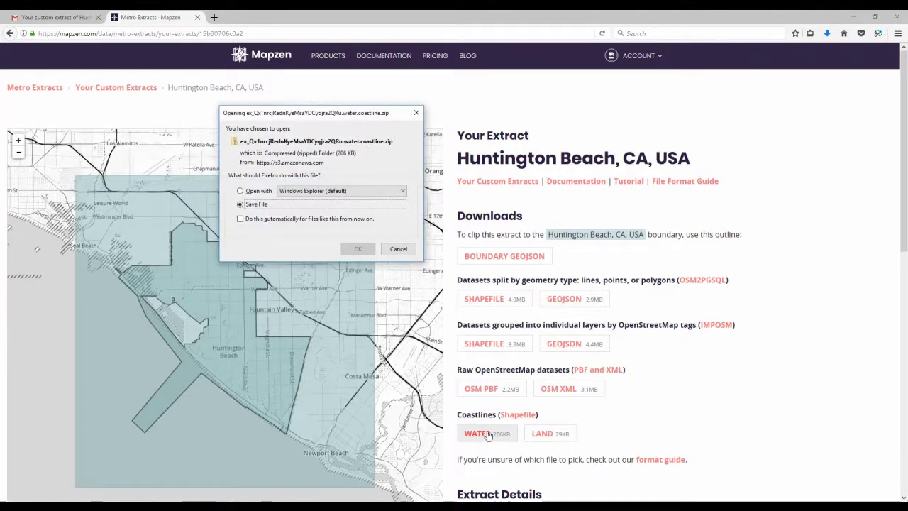
{"action": "left_click", "coordinate": [357, 250]}
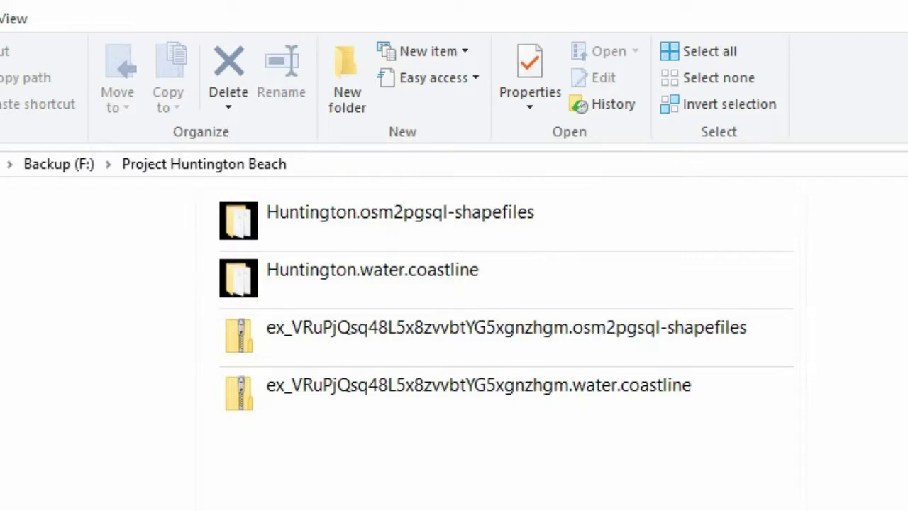
- In File Explorer, examine the contents of the extracted Huntington.osm2pgsql-shapefiles and Huntington.water.coastline folders in Project Huntington Beach
{"action": "left_click", "coordinate": [327, 219]}
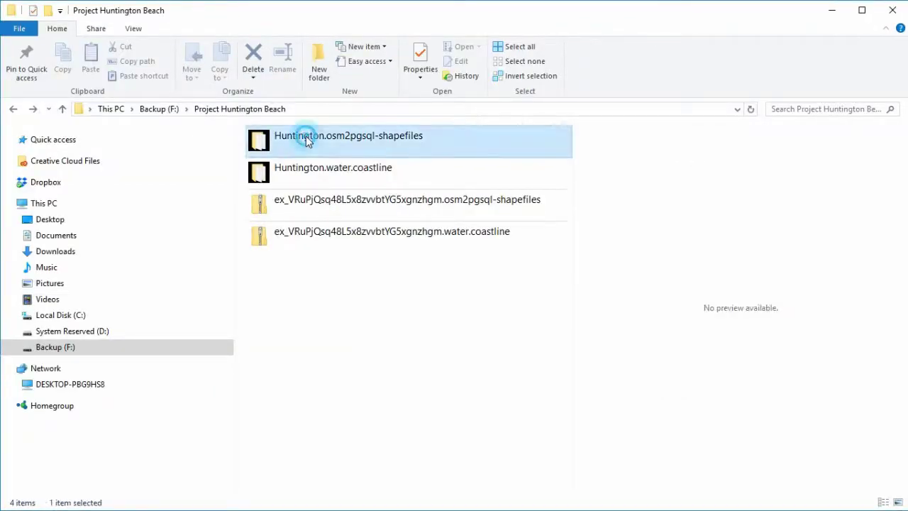
{"action": "double_click", "coordinate": [307, 140]}
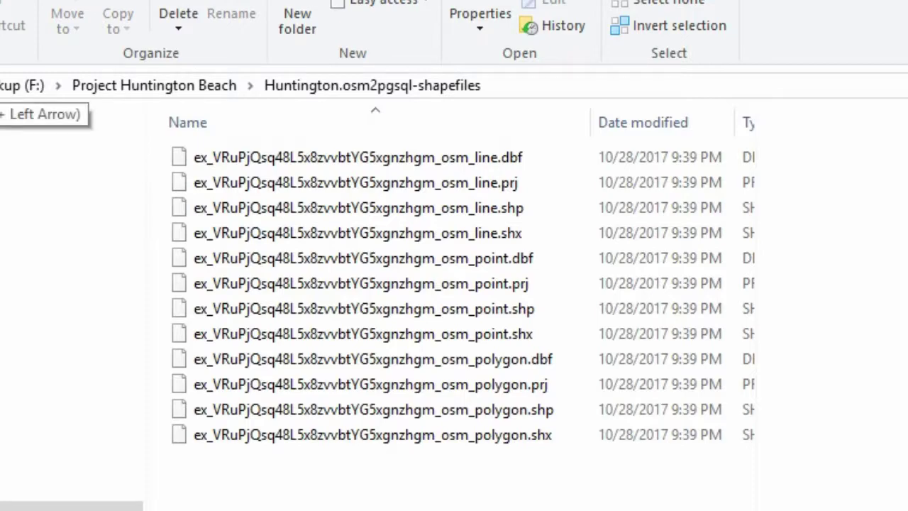
{"action": "left_click", "coordinate": [0, 85]}
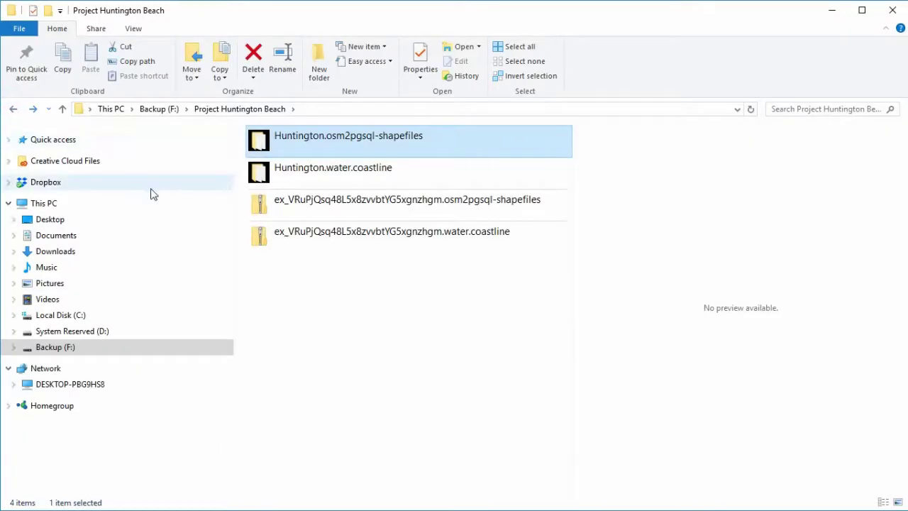
{"action": "double_click", "coordinate": [372, 171]}
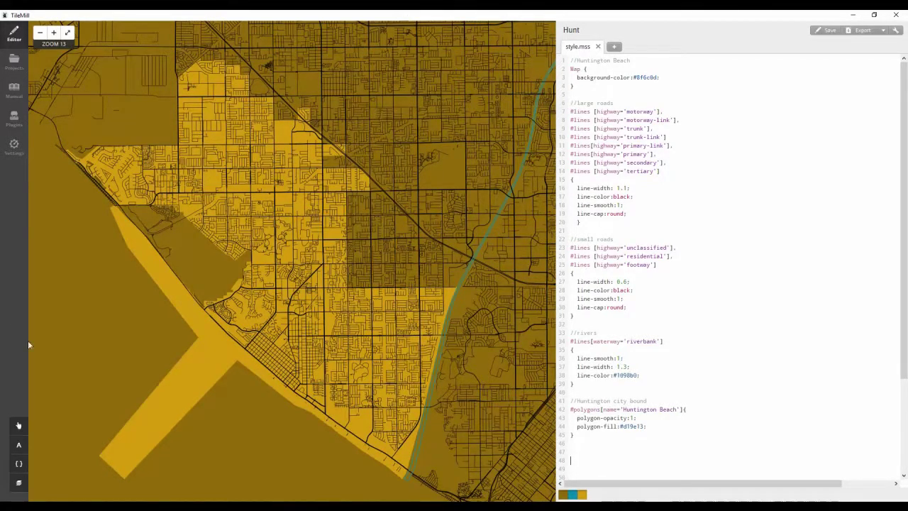
- In TileMill, add a layer with the ID watercoast, using the water_coast.shp file from the Huntington.water.coastline folder as datasource
{"action": "left_click", "coordinate": [18, 483]}
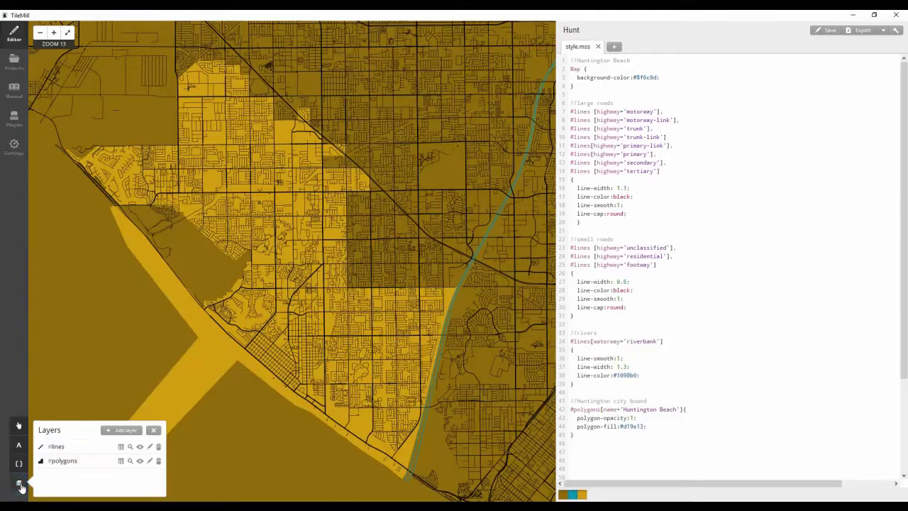
{"action": "left_click", "coordinate": [125, 431]}
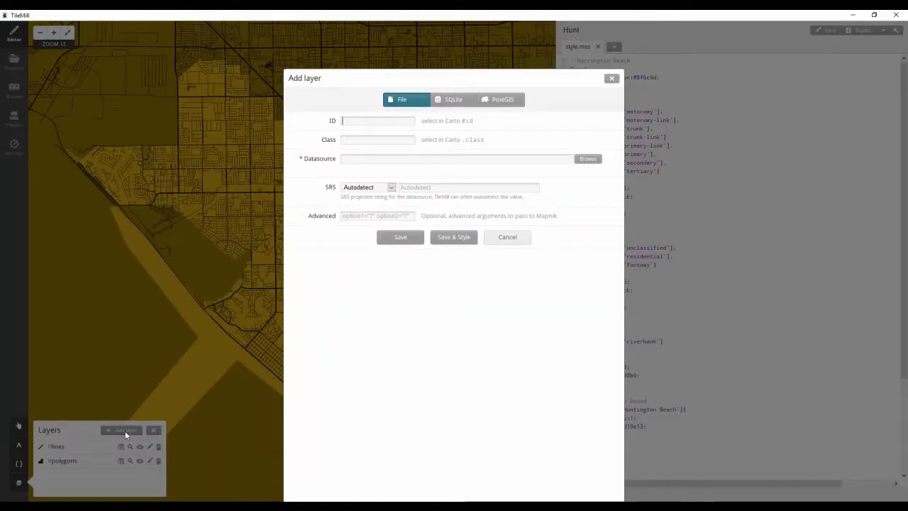
{"action": "left_click", "coordinate": [588, 159]}
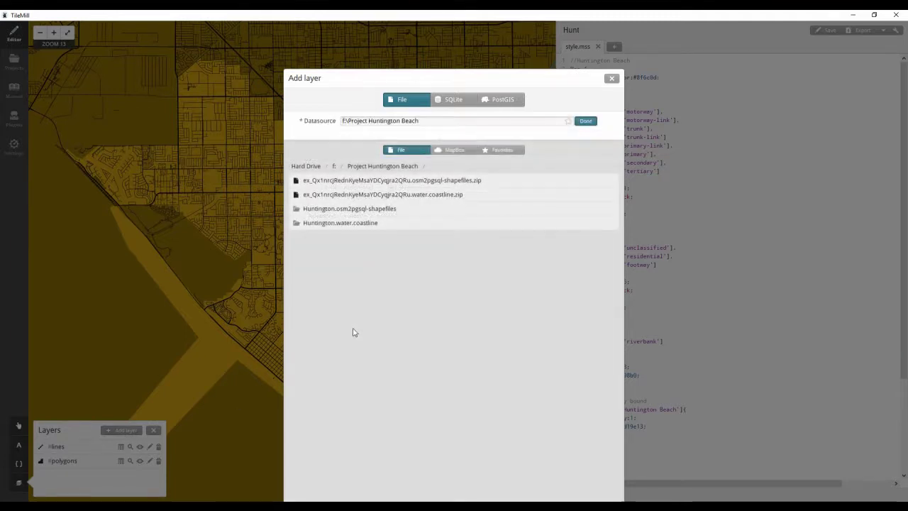
{"action": "left_click", "coordinate": [297, 225]}
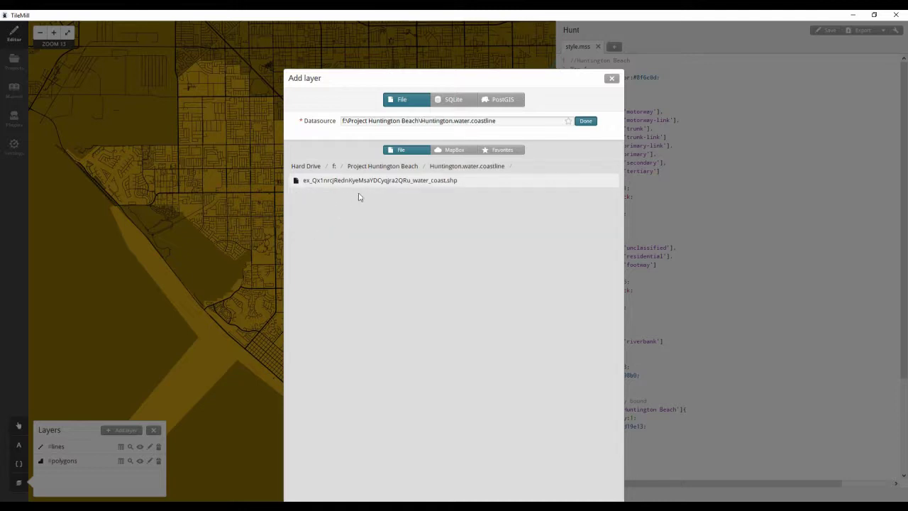
{"action": "left_click", "coordinate": [376, 181]}
{"action": "left_click", "coordinate": [586, 122]}
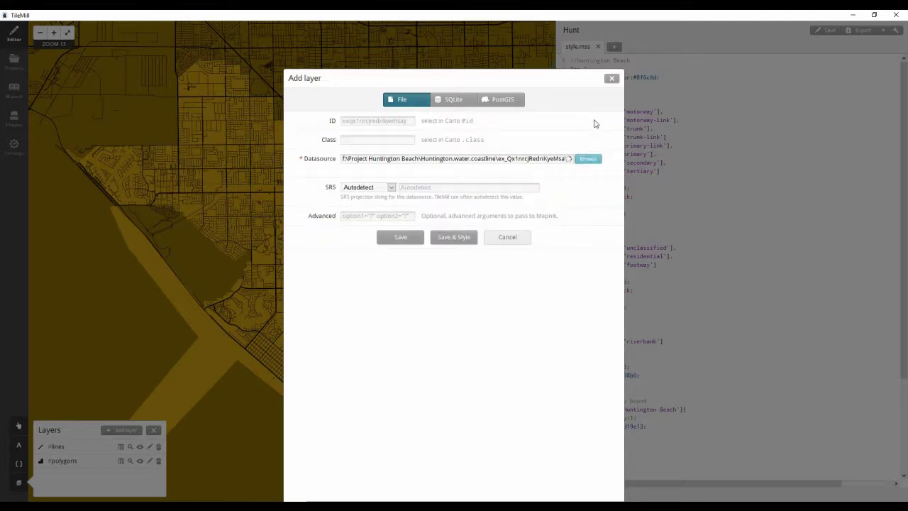
{"action": "left_click", "coordinate": [349, 121]}
{"action": "type", "text": "watercoast"}
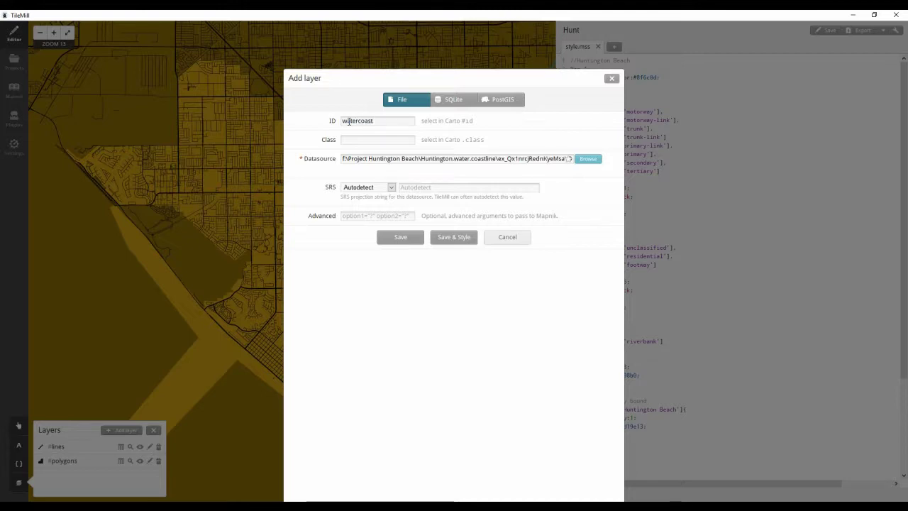
{"action": "left_click", "coordinate": [401, 238]}
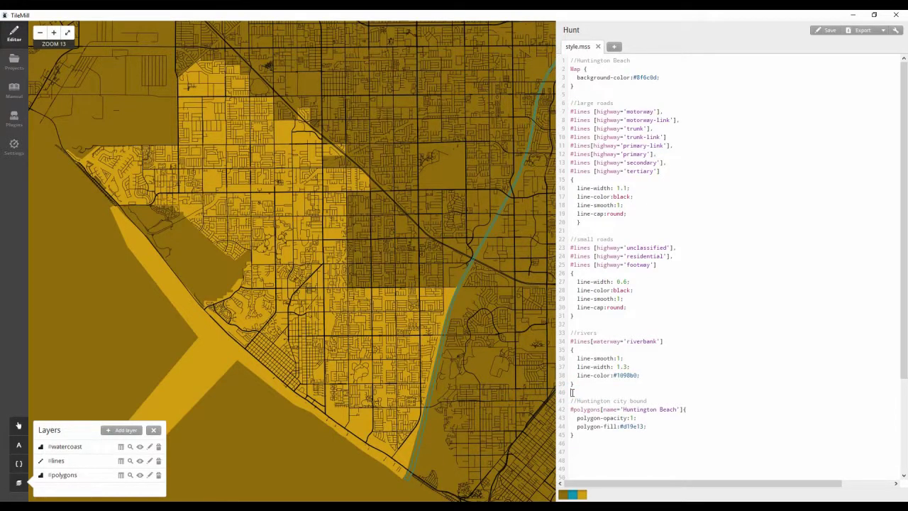
- Add a #watercoast rule below the rivers rule with polygon-opacity 1 and polygon-fill #1098b0, separated by a blank line, and save the project
{"action": "type", "text": "#watercoast {  polygon-opacity:1;  polygon-fill:#1098b0; }"}
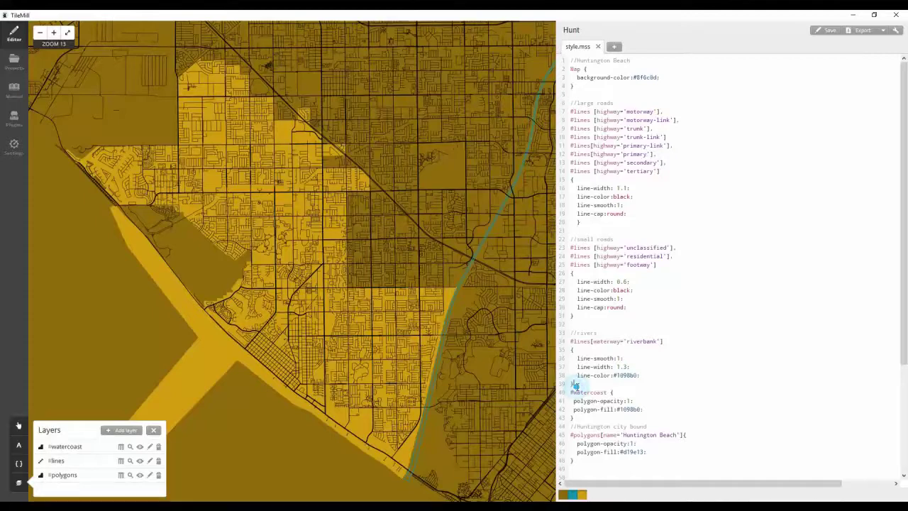
{"action": "left_click", "coordinate": [576, 384]}
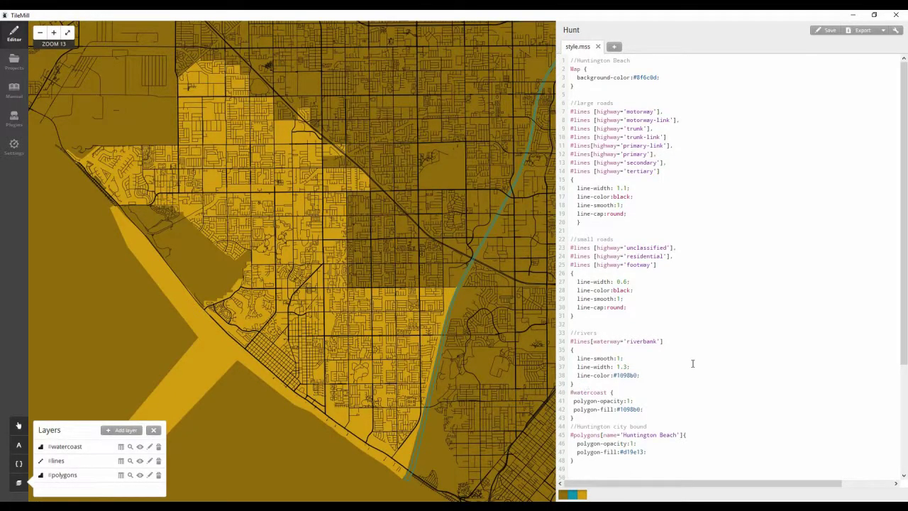
{"action": "key", "text": "Return"}
{"action": "left_click", "coordinate": [828, 32]}
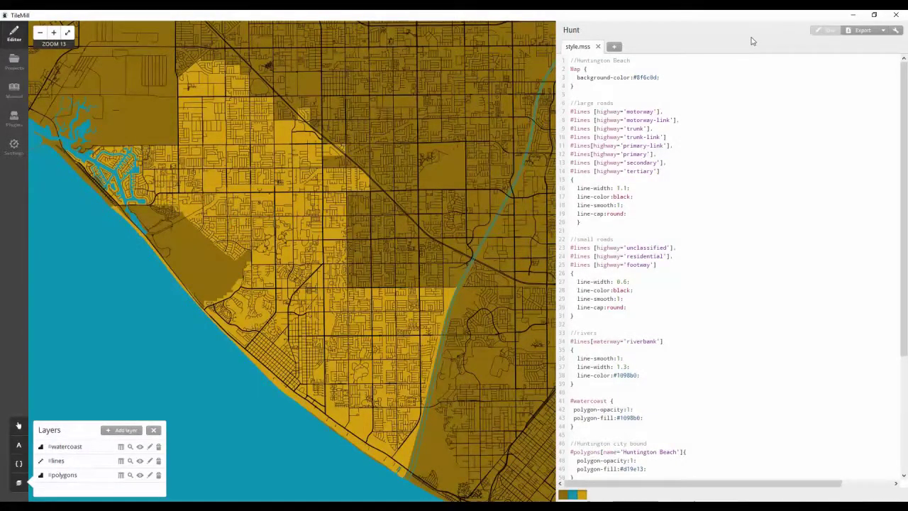
- Add a commented Bolsa Chica rule for the polygons 'Bolsa Chica Tidal Basin' and 'Bolsa Chica Inner Bay' with polygon-opacity 1 and polygon-fill #1098b0, and save
{"action": "left_click", "coordinate": [581, 394]}
{"action": "type", "text": "// Bolsa Chica #polygons[name='Bolsa Chica Tidal Basin'], #polygons[name='Bolsa Chica Inner Bay'] {  polygon-opacity:1;  polygon-fill:#1098b0; }"}
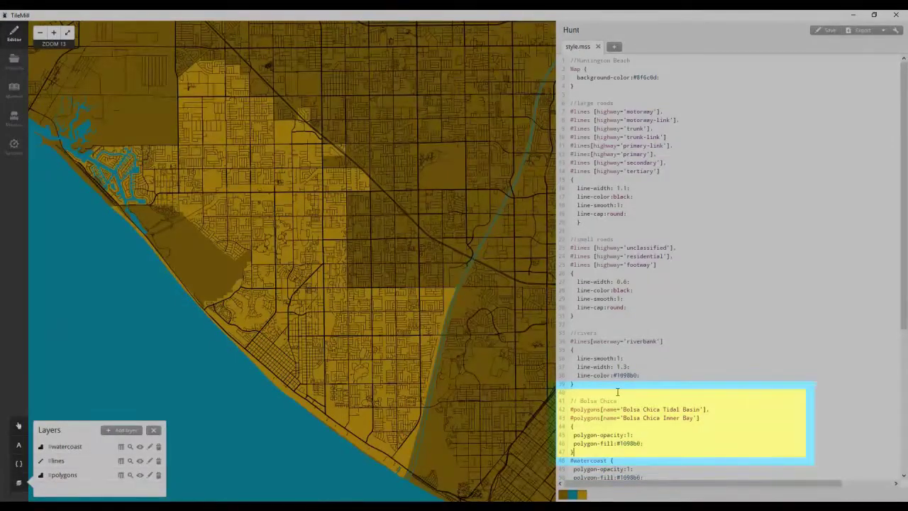
{"action": "key", "text": "Return"}
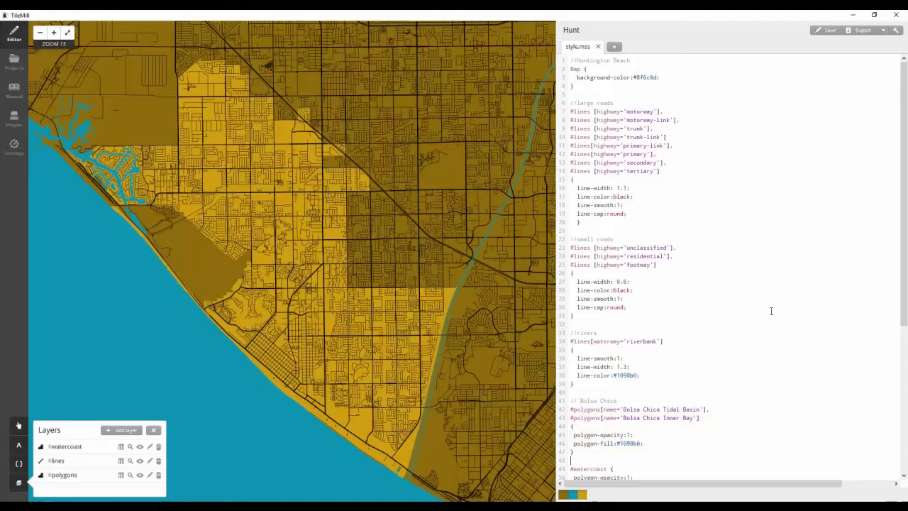
{"action": "left_click", "coordinate": [832, 32]}
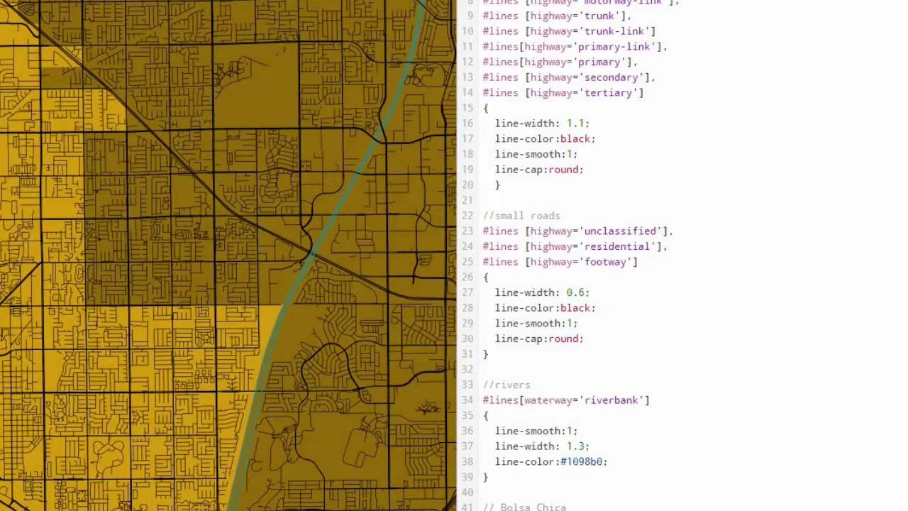
{"action": "scroll", "coordinate": [681, 284], "scroll_direction": "down", "scroll_amount": 6}
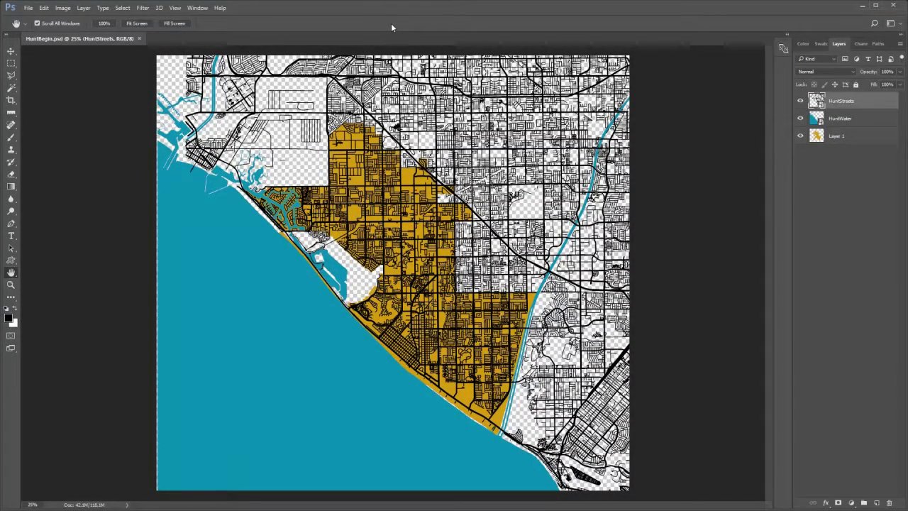
- In Photoshop, rasterize all three layers of HuntBegin.psd together, leaving only HuntStreets selected
{"action": "key", "text": "ctrl+alt+a"}
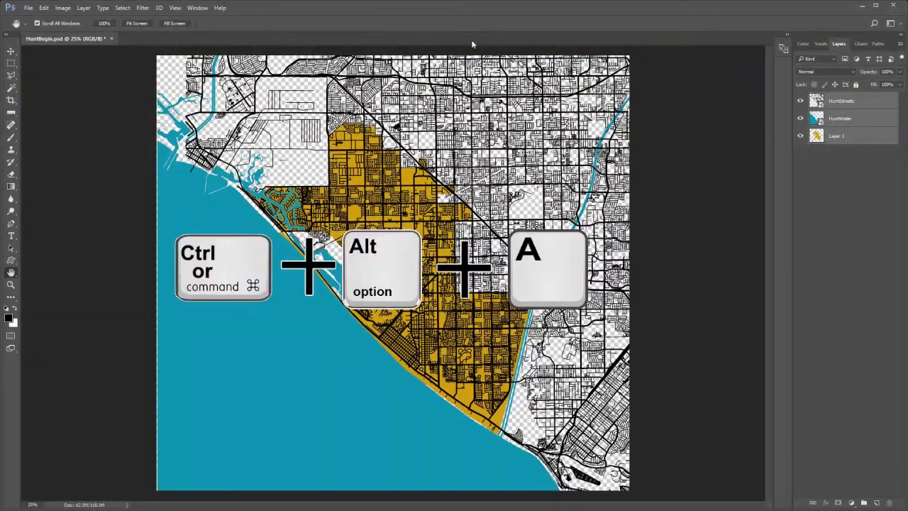
{"action": "right_click", "coordinate": [860, 105]}
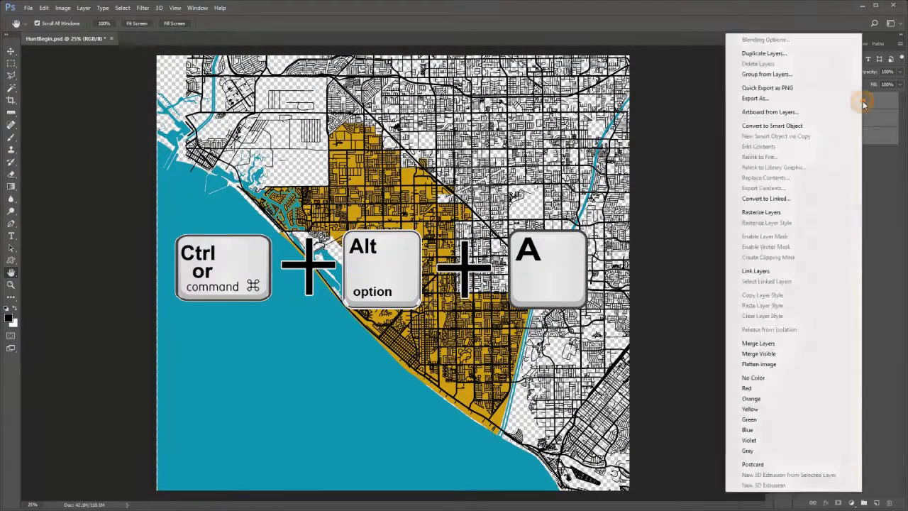
{"action": "left_click", "coordinate": [814, 213]}
{"action": "left_click", "coordinate": [866, 101]}
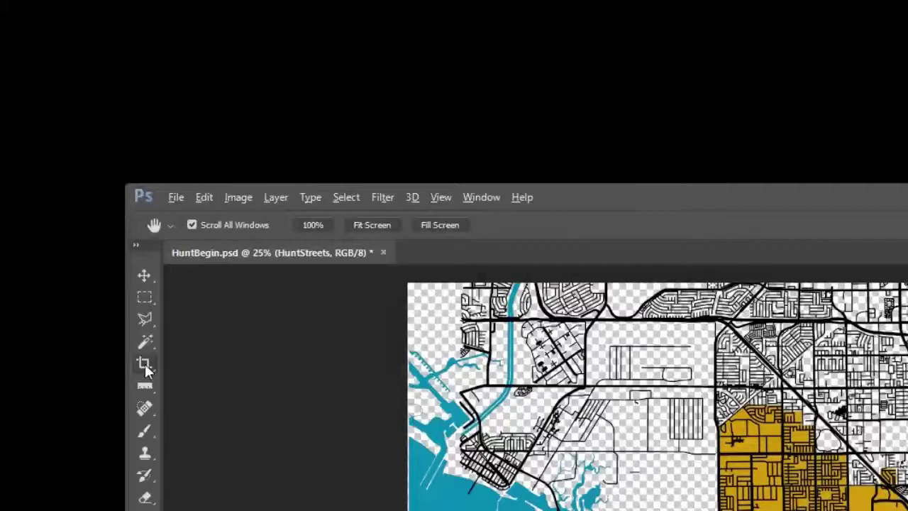
- Crop the map to a 1:1 square of about 3448 px, trimming the outer edges around Huntington Beach
{"action": "left_click", "coordinate": [11, 100]}
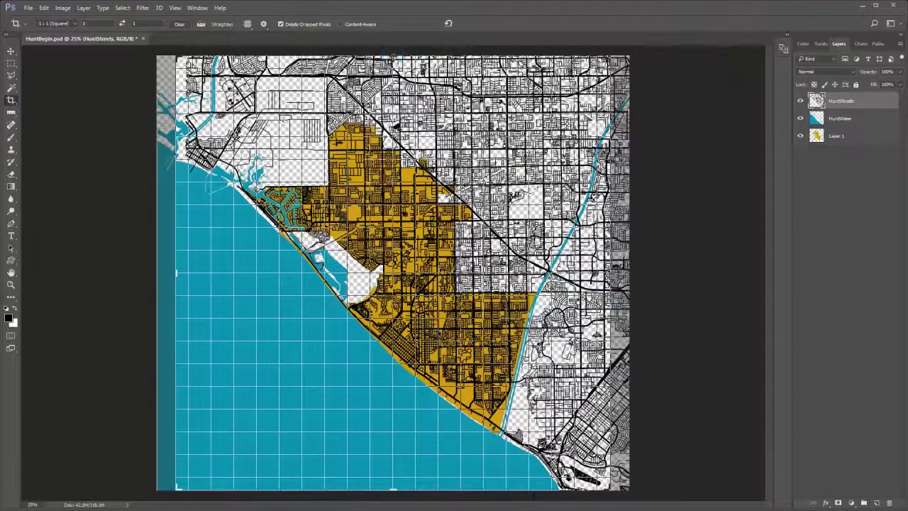
{"action": "left_click_drag", "start_coordinate": [874, 276], "coordinate": [827, 261]}
{"action": "left_click_drag", "start_coordinate": [403, 42], "coordinate": [403, 69]}
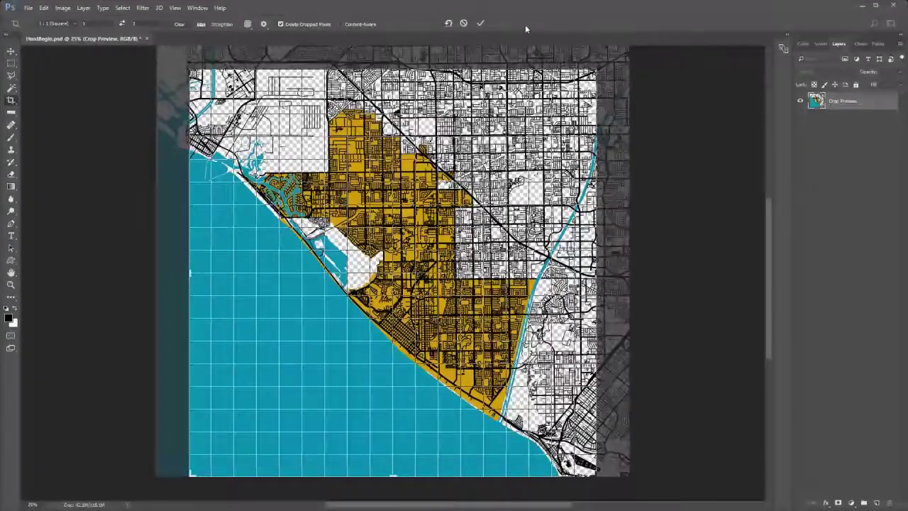
{"action": "left_click", "coordinate": [480, 26]}
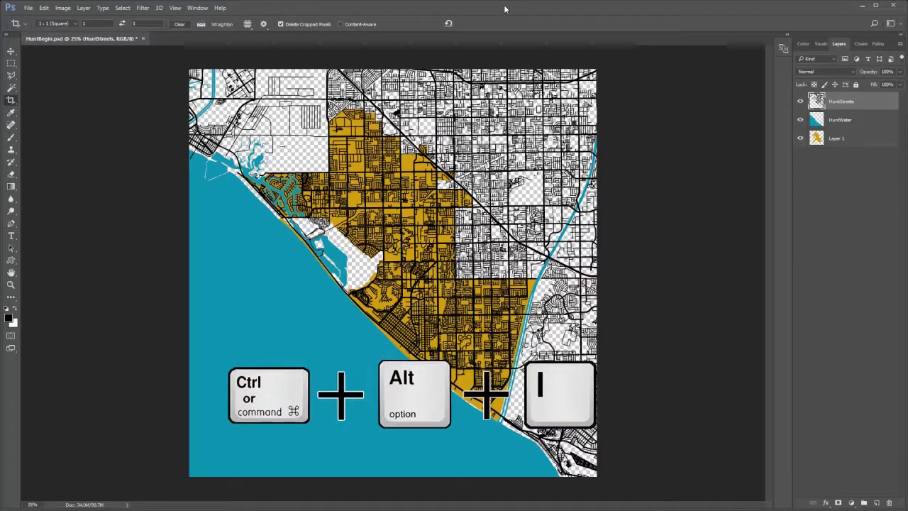
- Resize the image to 4000 by 4000 pixels at 300 pixels/inch with Bicubic Smoother resampling
{"action": "key", "text": "ctrl+alt+i"}
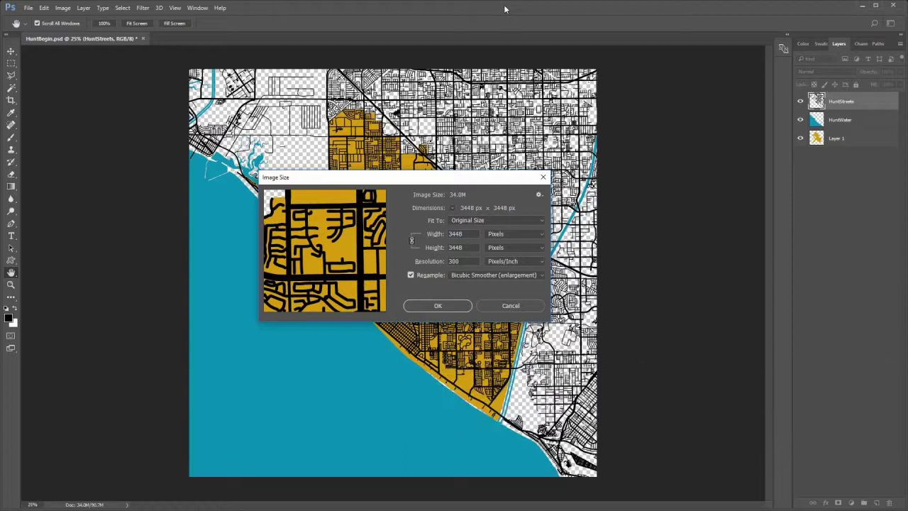
{"action": "double_click", "coordinate": [466, 232]}
{"action": "type", "text": "4000"}
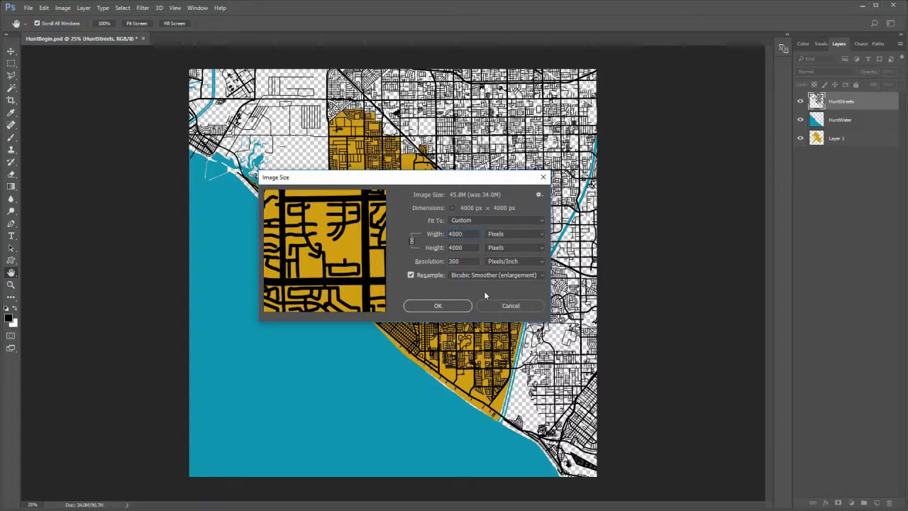
{"action": "left_click", "coordinate": [438, 306]}
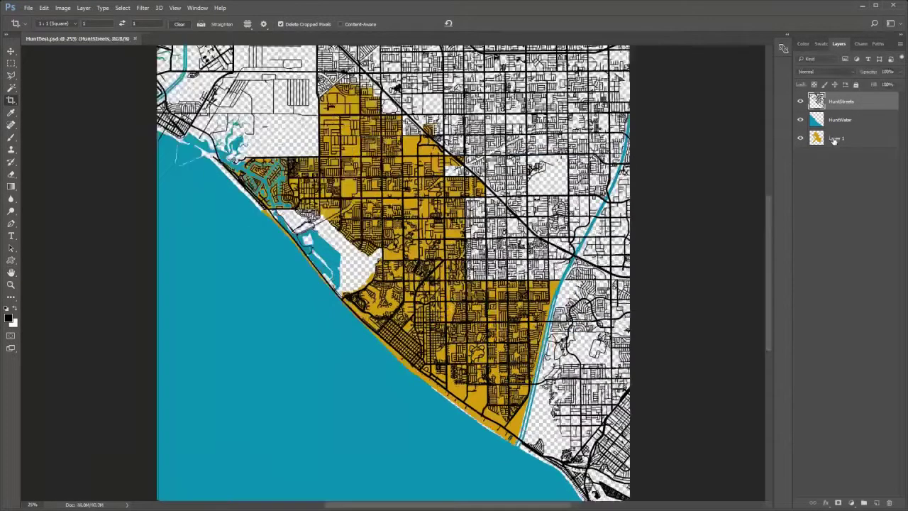
- Rename the layer with the yellow city area, Layer 1, as City
{"action": "left_click", "coordinate": [834, 138]}
{"action": "type", "text": "City"}
{"action": "key", "text": "Return"}
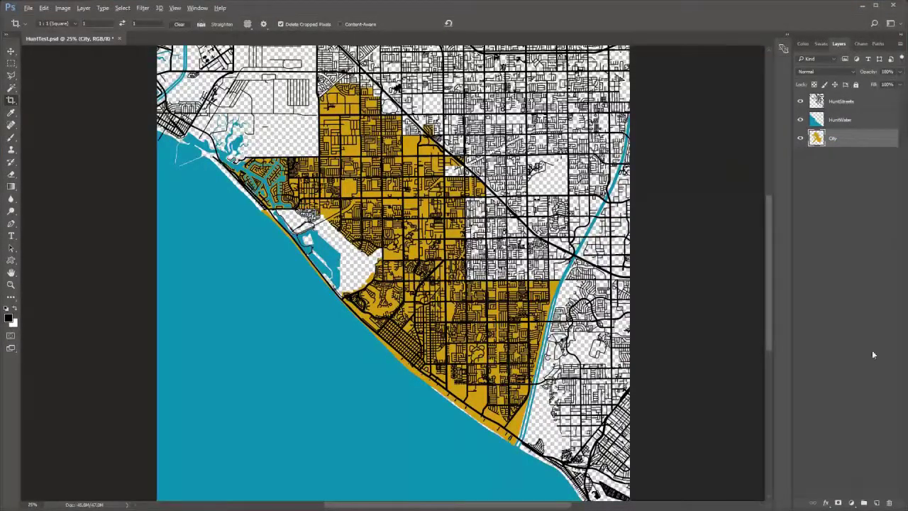
- Add a new layer named Land beneath the City layer, with Normal mode and 100% opacity
{"action": "left_click", "coordinate": [874, 501], "text": "alt"}
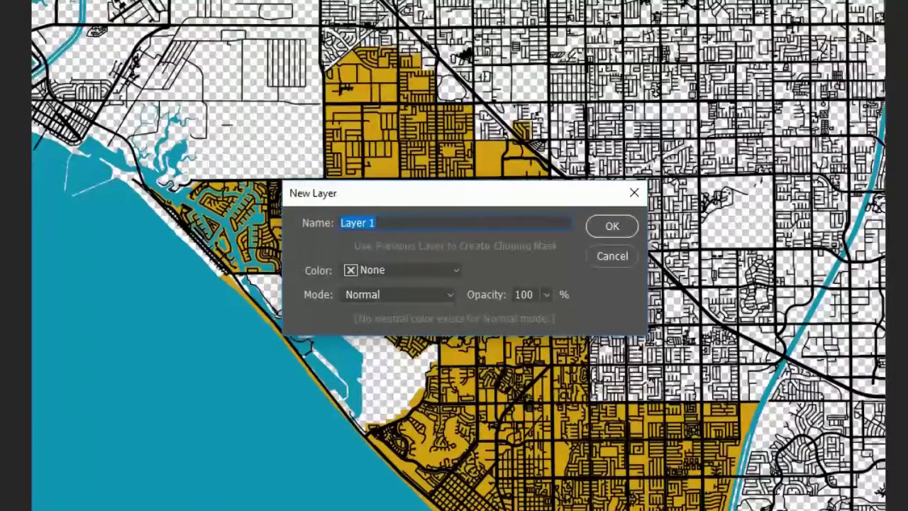
{"action": "type", "text": "Land"}
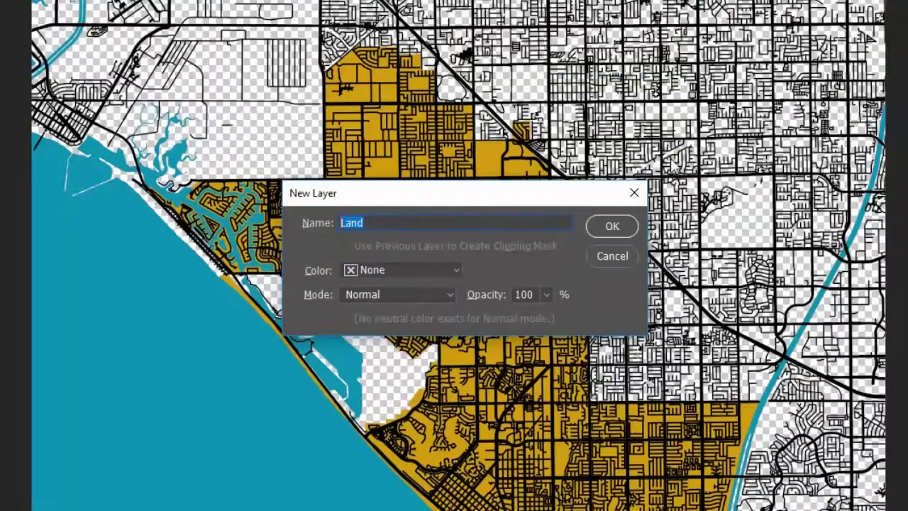
{"action": "left_click", "coordinate": [622, 227]}
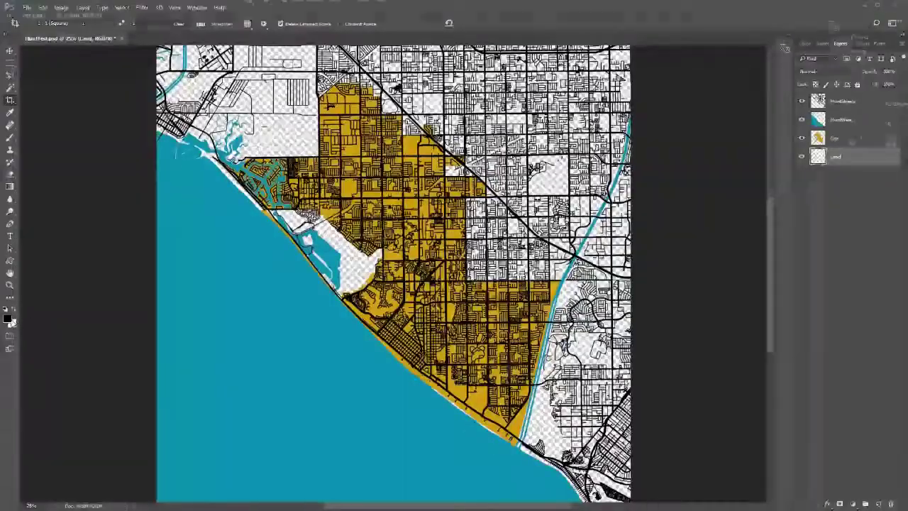
- Fill the Land layer with dark mustard as the foreground colour, hex 8F6C0D
{"action": "left_click", "coordinate": [8, 318]}
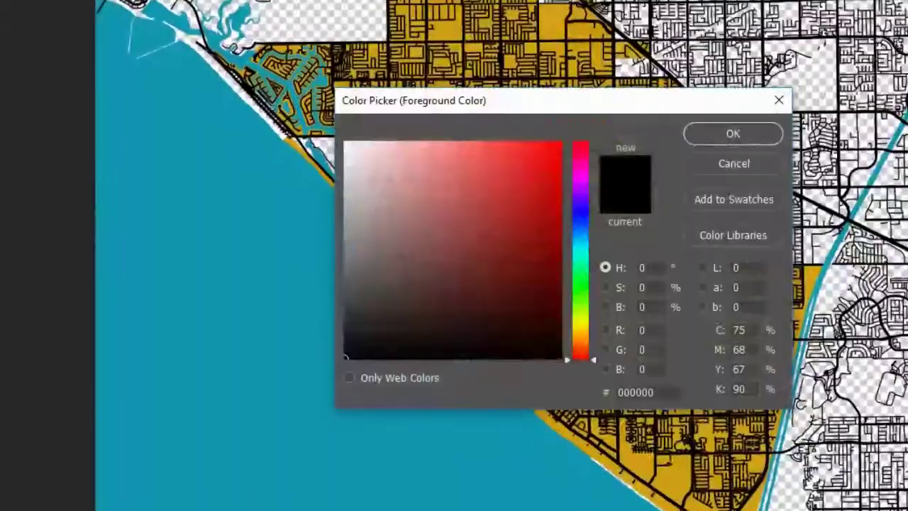
{"action": "type", "text": "8F6C0D"}
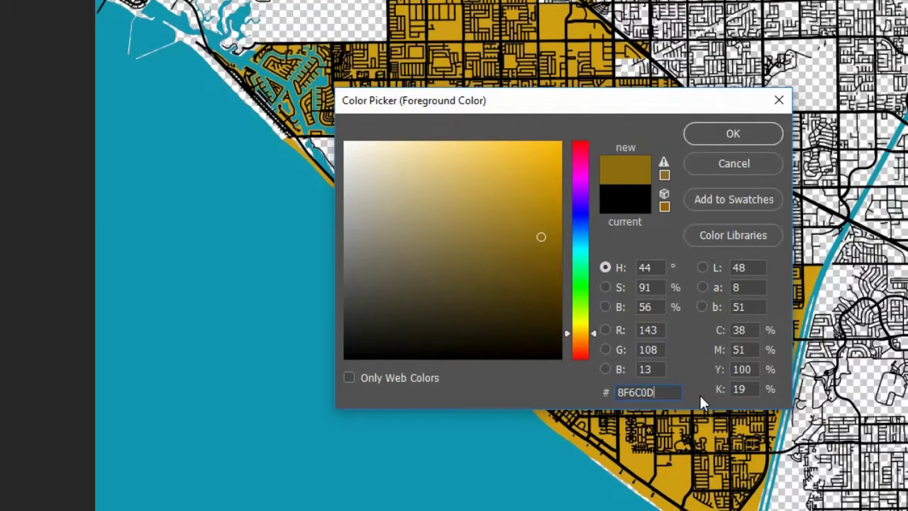
{"action": "left_click", "coordinate": [733, 134]}
{"action": "key", "text": "alt+BackSpace"}
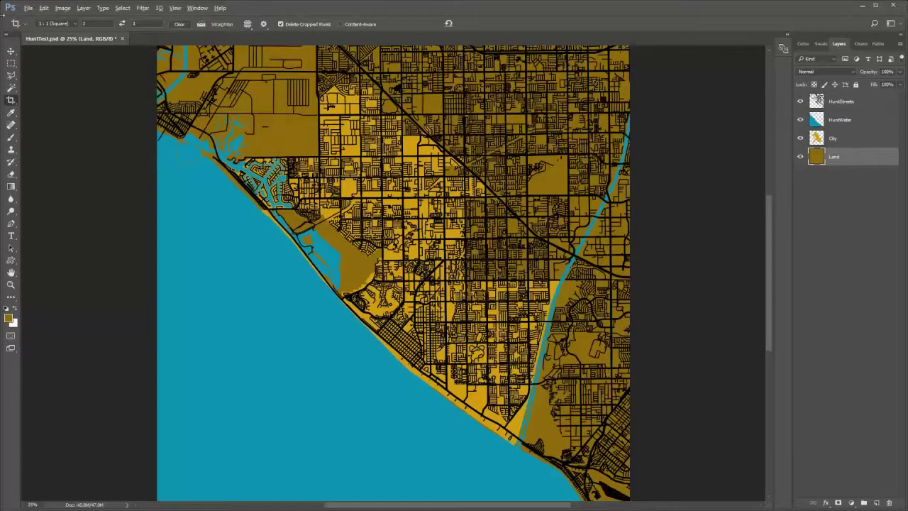
- Save a copy of the document as HuntBegin2 in Photoshop format in the Project Huntington Beach folder
{"action": "left_click", "coordinate": [27, 9]}
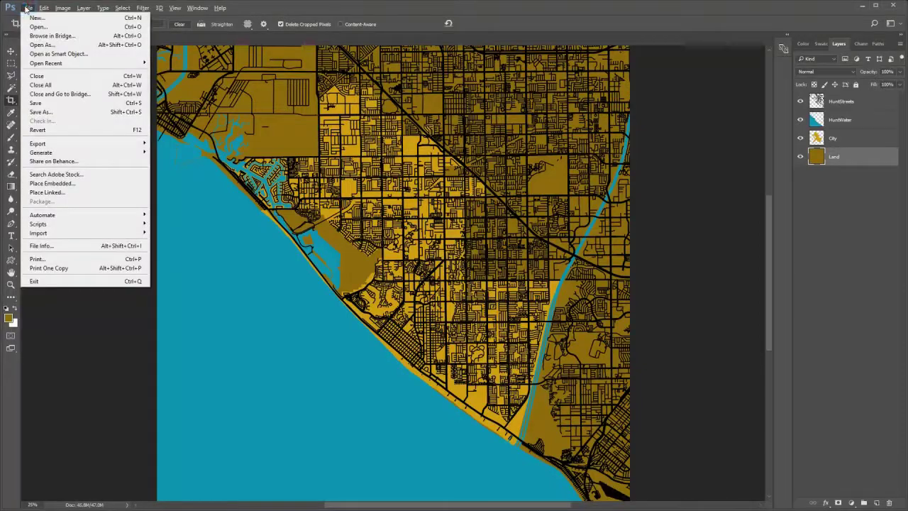
{"action": "left_click", "coordinate": [67, 113]}
{"action": "type", "text": "Hu"}
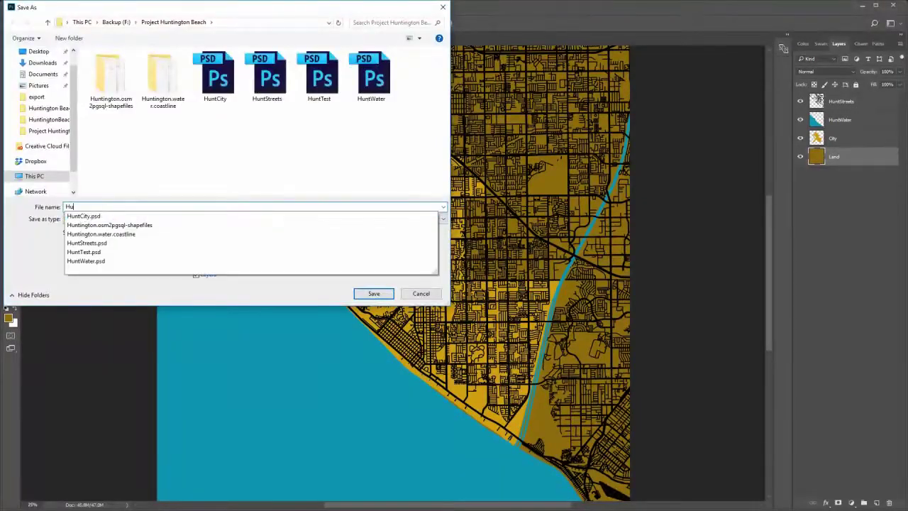
{"action": "type", "text": "nt"}
{"action": "type", "text": "Bea"}
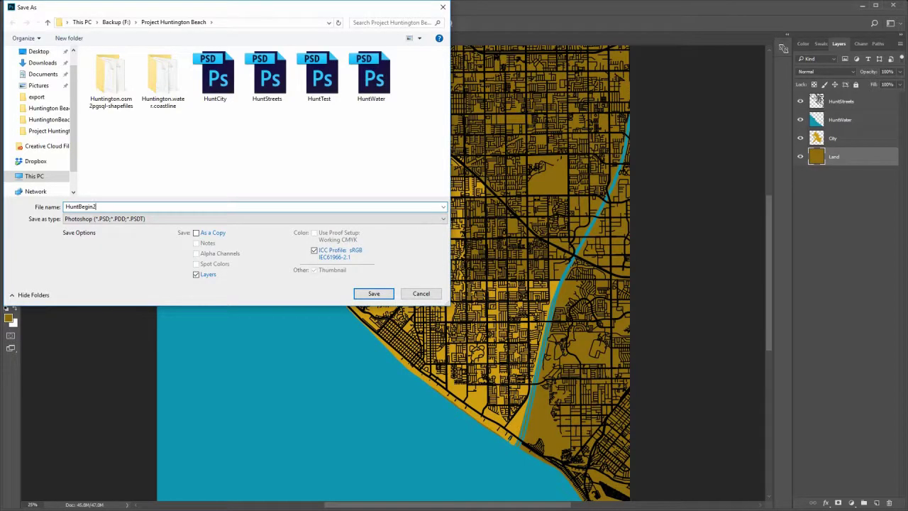
{"action": "left_click", "coordinate": [374, 294]}
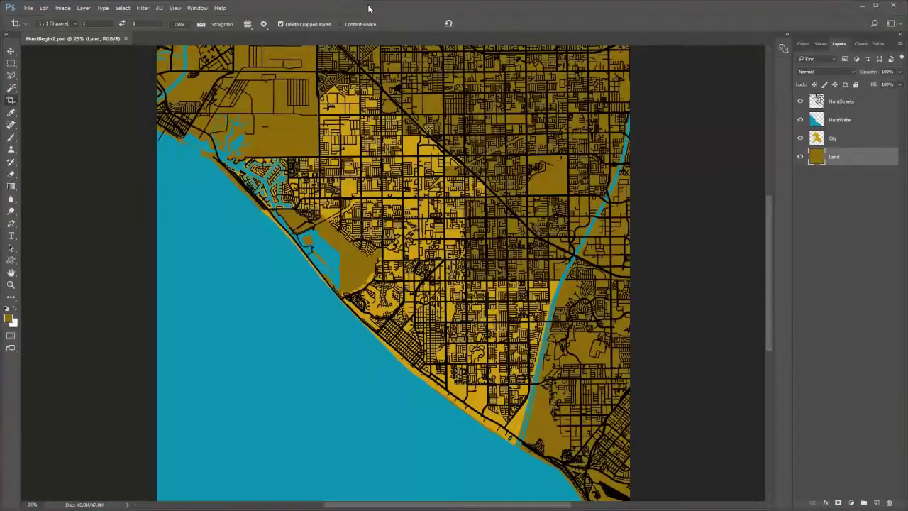
- Save the document under the new name Hunt1 in the same project folder
{"action": "left_click", "coordinate": [26, 9]}
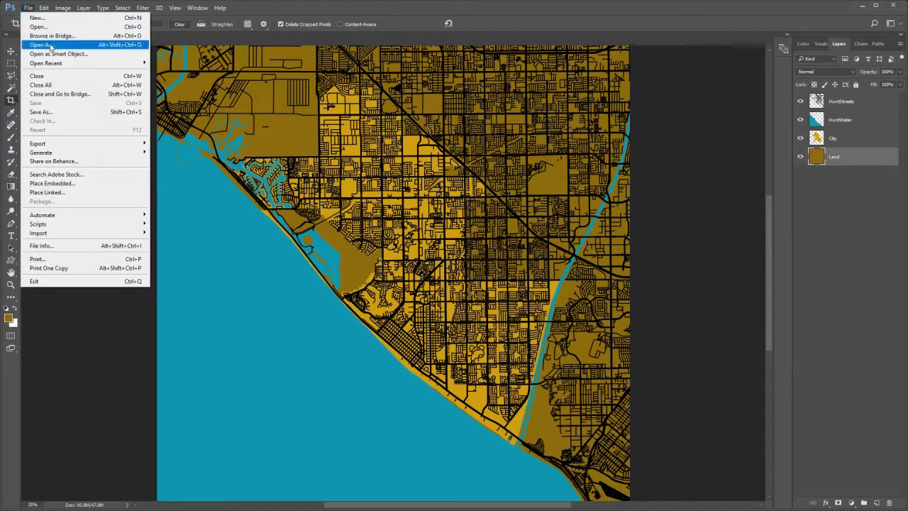
{"action": "left_click", "coordinate": [61, 112]}
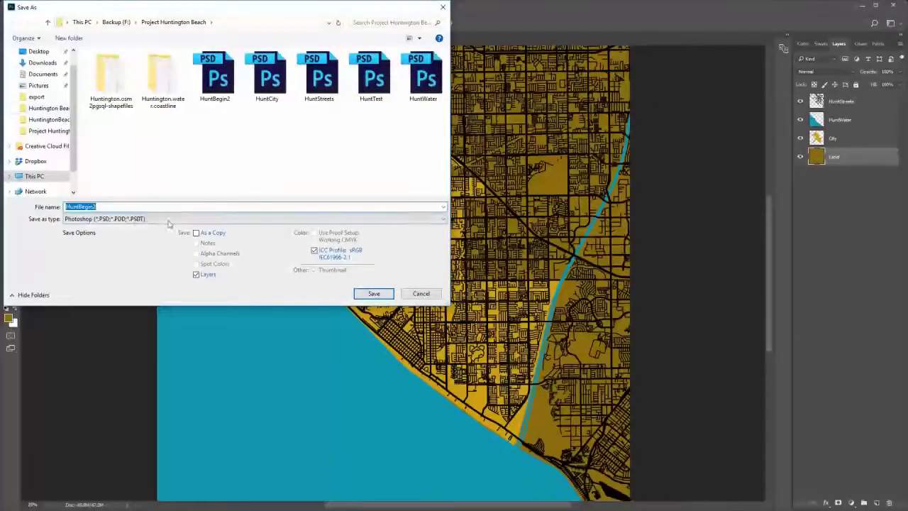
{"action": "left_click", "coordinate": [78, 206]}
{"action": "left_click_drag", "start_coordinate": [78, 206], "coordinate": [98, 207]}
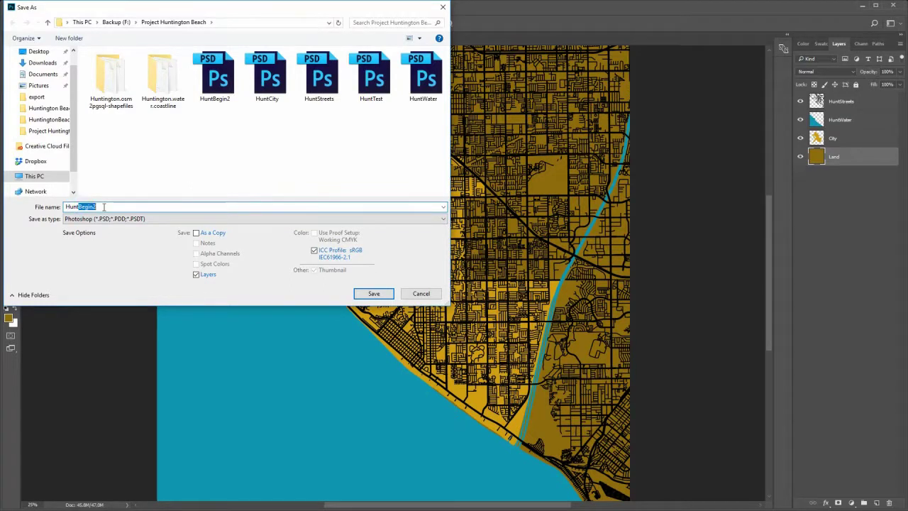
{"action": "type", "text": "1"}
{"action": "left_click", "coordinate": [374, 294]}
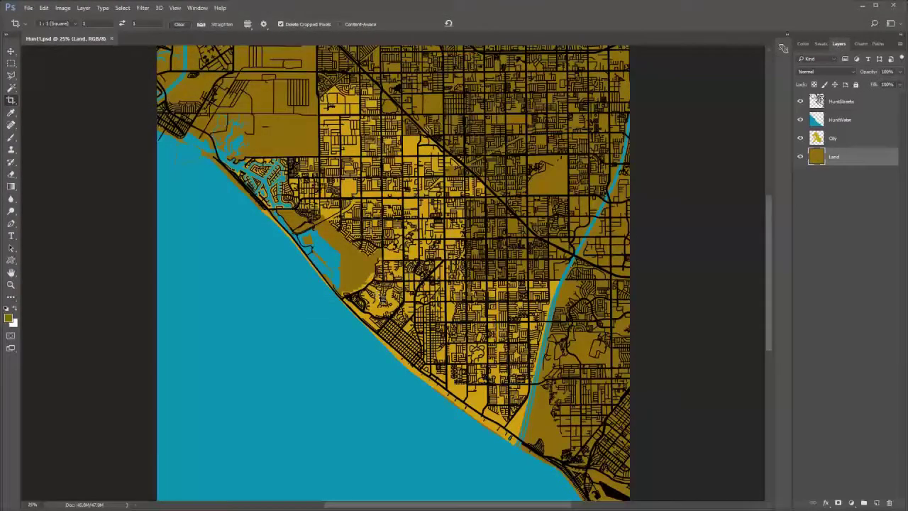
- Make City the active layer and hide the HuntStreets layer
{"action": "key", "text": "h"}
{"action": "key", "text": "ctrl+0"}
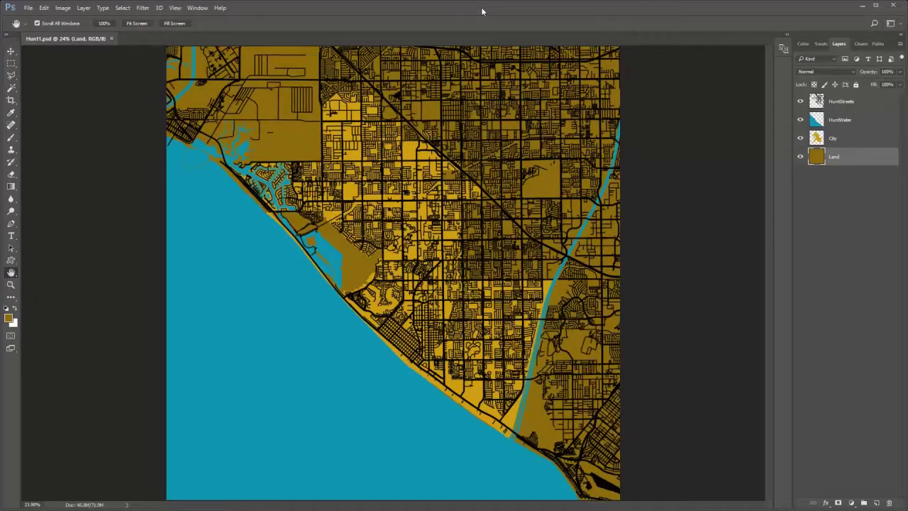
{"action": "left_click", "coordinate": [872, 142]}
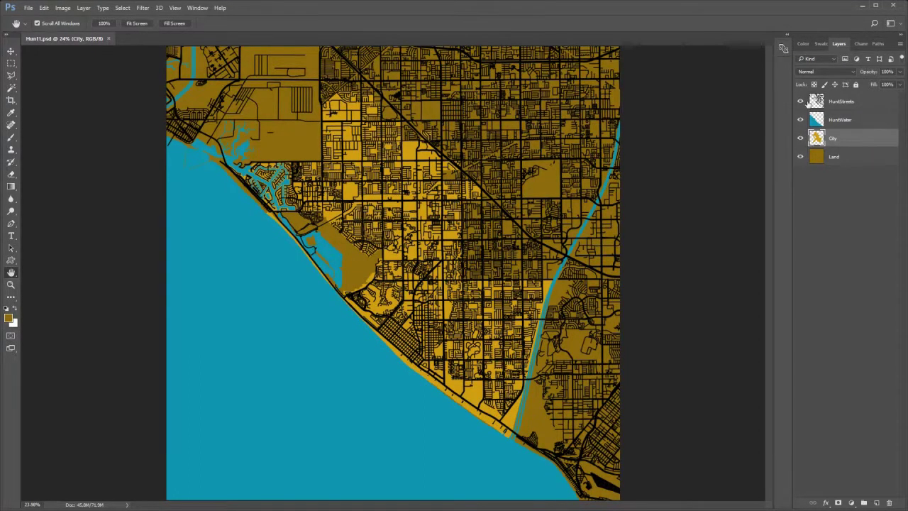
{"action": "left_click", "coordinate": [801, 102]}
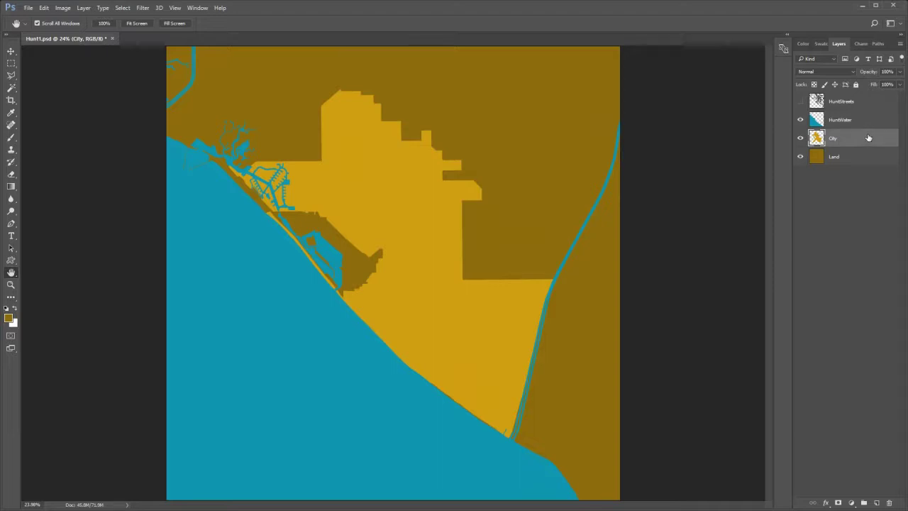
- Load the HuntWater outline as a selection, brush City yellow over the brown gaps along the southeastern shoreline and river edge, and deselect
{"action": "scroll", "coordinate": [426, 422], "scroll_direction": "up", "scroll_amount": 2}
{"action": "scroll", "coordinate": [394, 382], "scroll_direction": "up", "scroll_amount": 1}
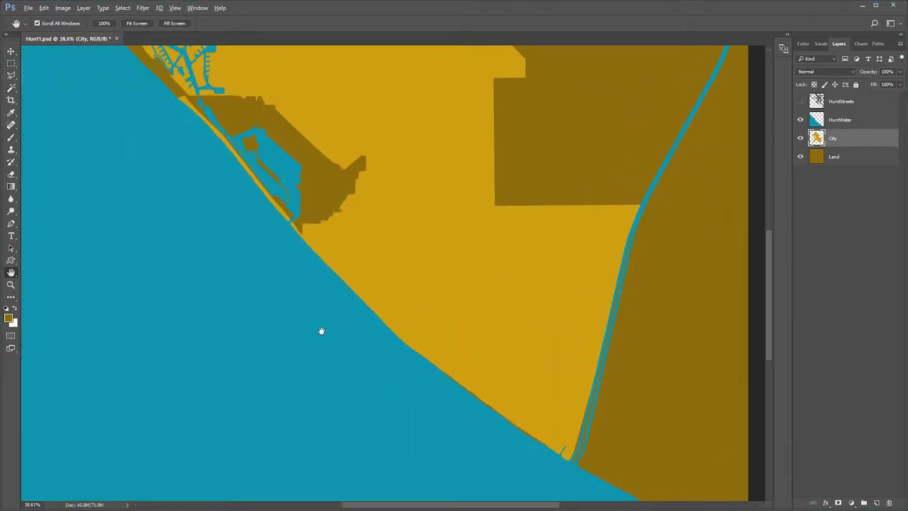
{"action": "scroll", "coordinate": [395, 365], "scroll_direction": "up", "scroll_amount": 2}
{"action": "scroll", "coordinate": [500, 440], "scroll_direction": "up", "scroll_amount": 1}
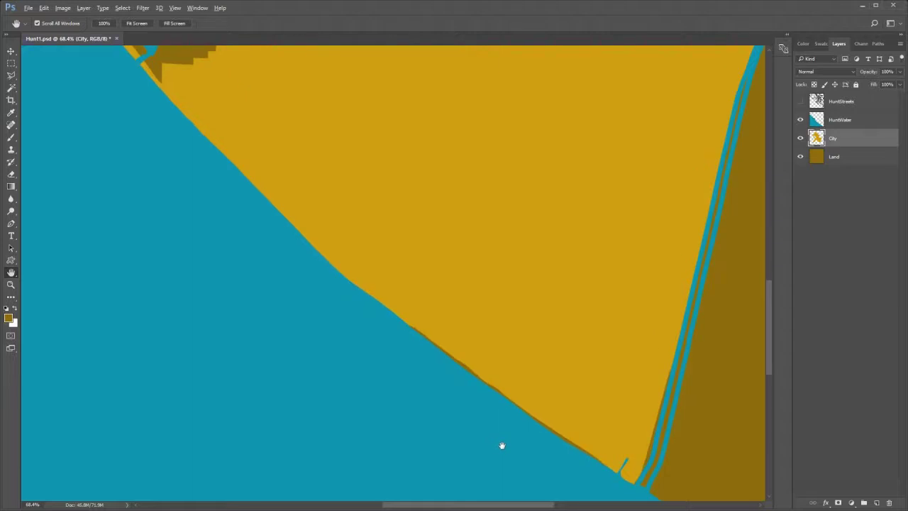
{"action": "left_click_drag", "start_coordinate": [501, 442], "coordinate": [372, 370]}
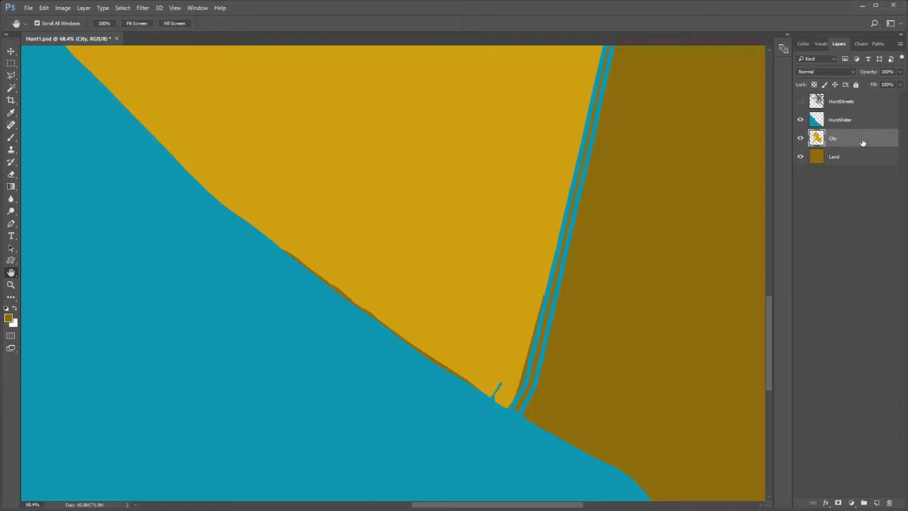
{"action": "left_click", "coordinate": [816, 121], "text": "ctrl"}
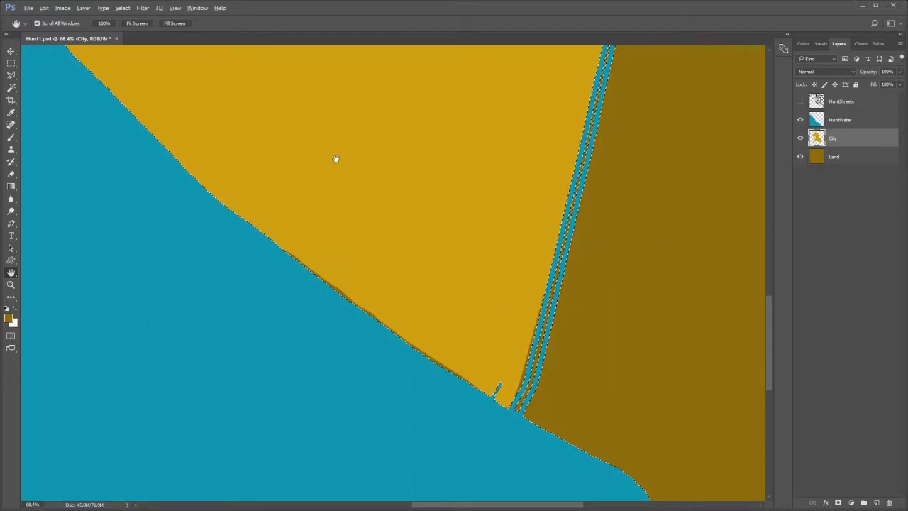
{"action": "left_click", "coordinate": [12, 141]}
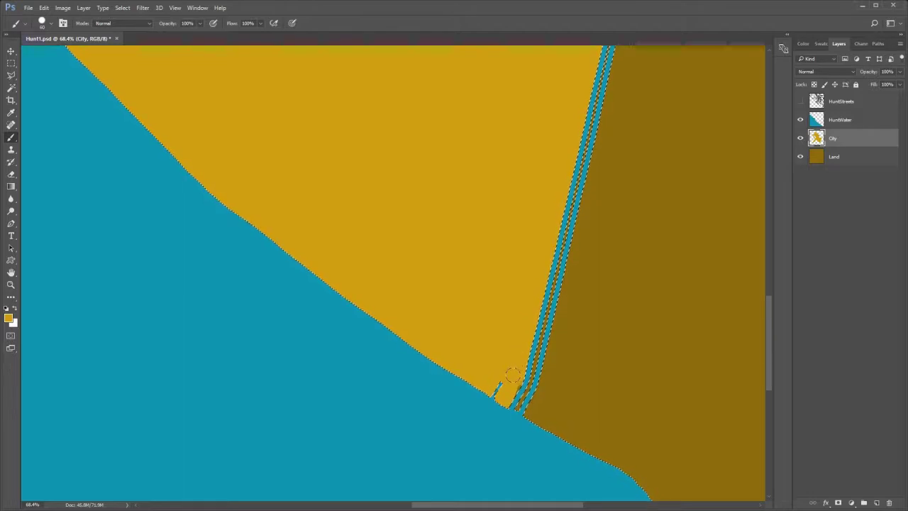
{"action": "key", "text": "ctrl+d"}
- Paint the brown wetland area around the coastal lagoon in City yellow on the City layer, reducing the brush to 35 px
{"action": "left_click_drag", "start_coordinate": [146, 190], "coordinate": [223, 365]}
{"action": "mouse_move", "coordinate": [263, 174]}
{"action": "left_mouse_down"}
{"action": "mouse_move", "coordinate": [437, 298]}
{"action": "mouse_move", "coordinate": [420, 383]}
{"action": "mouse_move", "coordinate": [328, 365]}
{"action": "mouse_move", "coordinate": [335, 340]}
{"action": "mouse_move", "coordinate": [283, 252]}
{"action": "mouse_move", "coordinate": [294, 323]}
{"action": "mouse_move", "coordinate": [237, 238]}
{"action": "mouse_move", "coordinate": [309, 342]}
{"action": "left_mouse_up"}
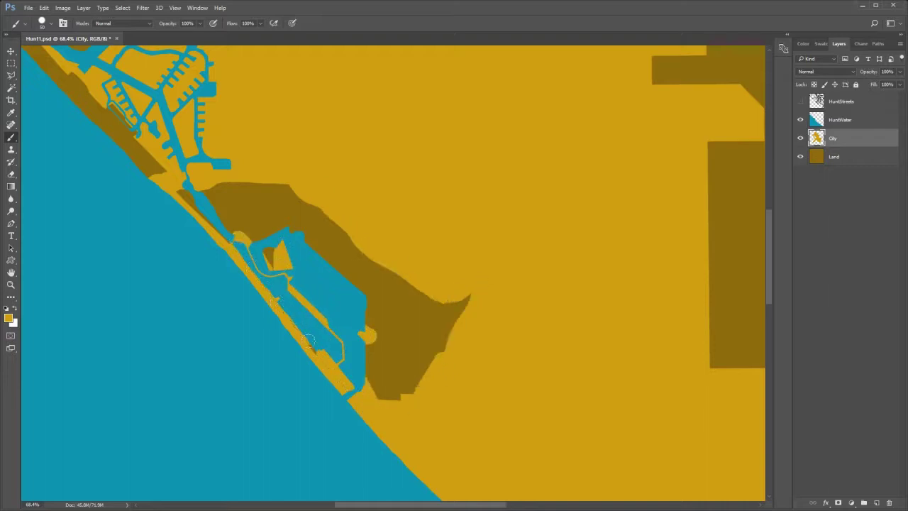
{"action": "key", "text": "bracketleft"}
{"action": "key", "text": "bracketleft"}
{"action": "key", "text": "bracketleft"}
{"action": "mouse_move", "coordinate": [189, 198]}
{"action": "left_mouse_down"}
{"action": "mouse_move", "coordinate": [216, 222]}
{"action": "mouse_move", "coordinate": [217, 210]}
{"action": "mouse_move", "coordinate": [263, 186]}
{"action": "mouse_move", "coordinate": [457, 300]}
{"action": "mouse_move", "coordinate": [435, 377]}
{"action": "mouse_move", "coordinate": [452, 333]}
{"action": "mouse_move", "coordinate": [370, 373]}
{"action": "mouse_move", "coordinate": [418, 380]}
{"action": "mouse_move", "coordinate": [364, 334]}
{"action": "mouse_move", "coordinate": [415, 373]}
{"action": "mouse_move", "coordinate": [441, 347]}
{"action": "mouse_move", "coordinate": [456, 309]}
{"action": "mouse_move", "coordinate": [436, 311]}
{"action": "mouse_move", "coordinate": [382, 358]}
{"action": "mouse_move", "coordinate": [452, 298]}
{"action": "mouse_move", "coordinate": [399, 322]}
{"action": "mouse_move", "coordinate": [365, 308]}
{"action": "mouse_move", "coordinate": [364, 261]}
{"action": "mouse_move", "coordinate": [323, 216]}
{"action": "mouse_move", "coordinate": [375, 264]}
{"action": "mouse_move", "coordinate": [381, 310]}
{"action": "mouse_move", "coordinate": [346, 259]}
{"action": "mouse_move", "coordinate": [344, 275]}
{"action": "mouse_move", "coordinate": [290, 206]}
{"action": "mouse_move", "coordinate": [276, 265]}
{"action": "mouse_move", "coordinate": [223, 191]}
{"action": "mouse_move", "coordinate": [241, 241]}
{"action": "mouse_move", "coordinate": [243, 197]}
{"action": "mouse_move", "coordinate": [239, 211]}
{"action": "mouse_move", "coordinate": [277, 195]}
{"action": "mouse_move", "coordinate": [269, 216]}
{"action": "left_mouse_up"}
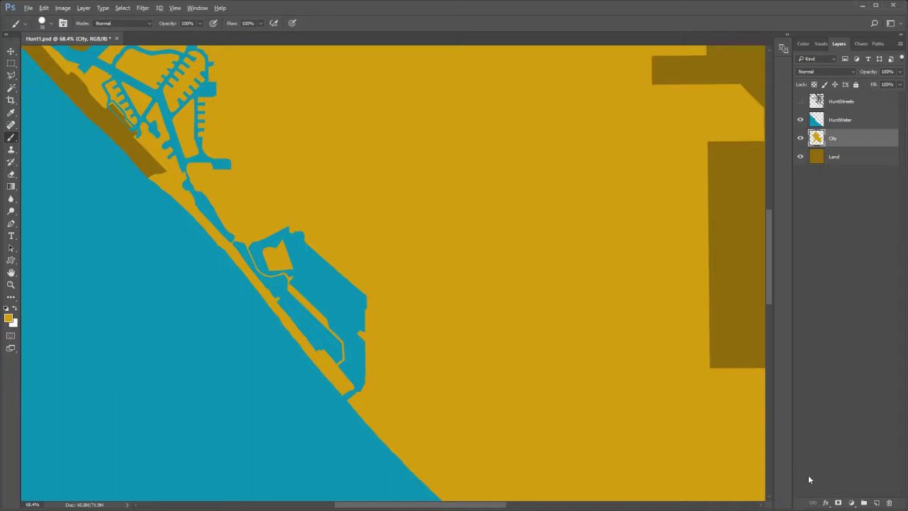
- Try a thick dark outside Stroke on the City layer, and clear the layer style again
{"action": "left_click", "coordinate": [827, 503]}
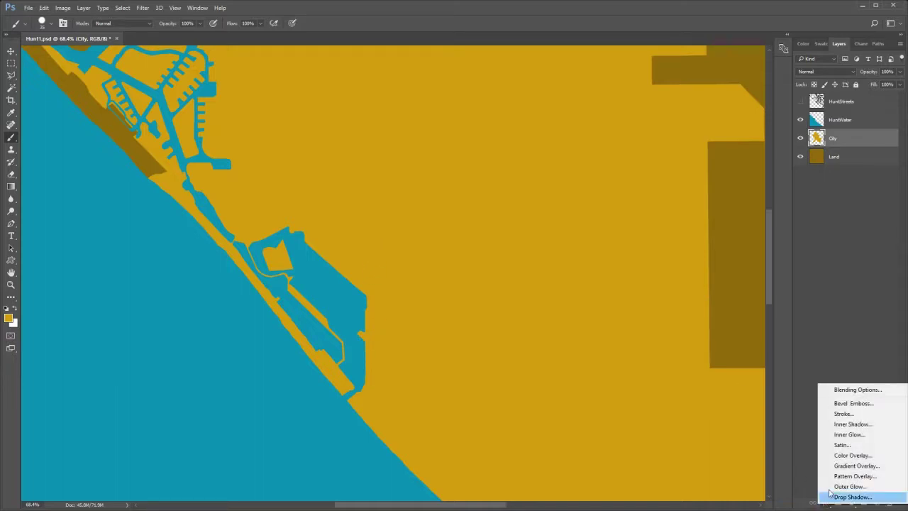
{"action": "left_click", "coordinate": [844, 413]}
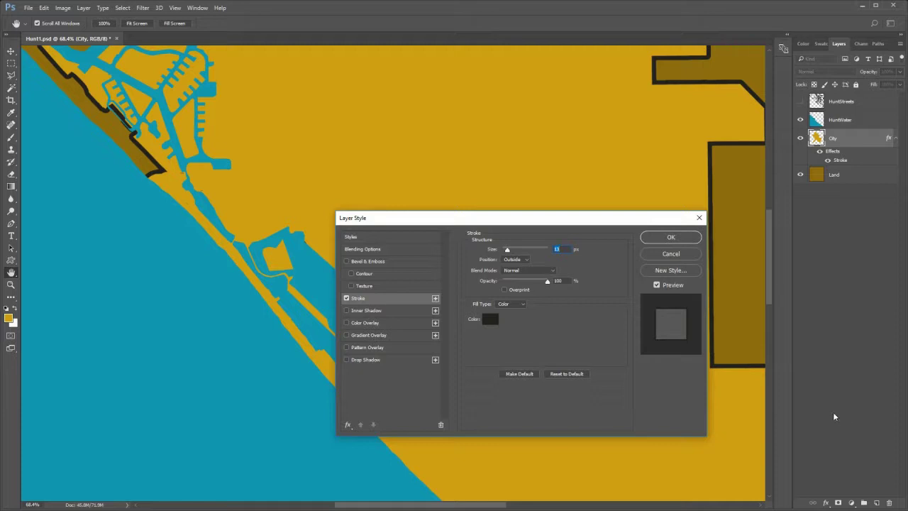
{"action": "left_click_drag", "start_coordinate": [510, 252], "coordinate": [521, 252]}
{"action": "left_click_drag", "start_coordinate": [485, 220], "coordinate": [547, 223]}
{"action": "left_click_drag", "start_coordinate": [578, 256], "coordinate": [584, 257]}
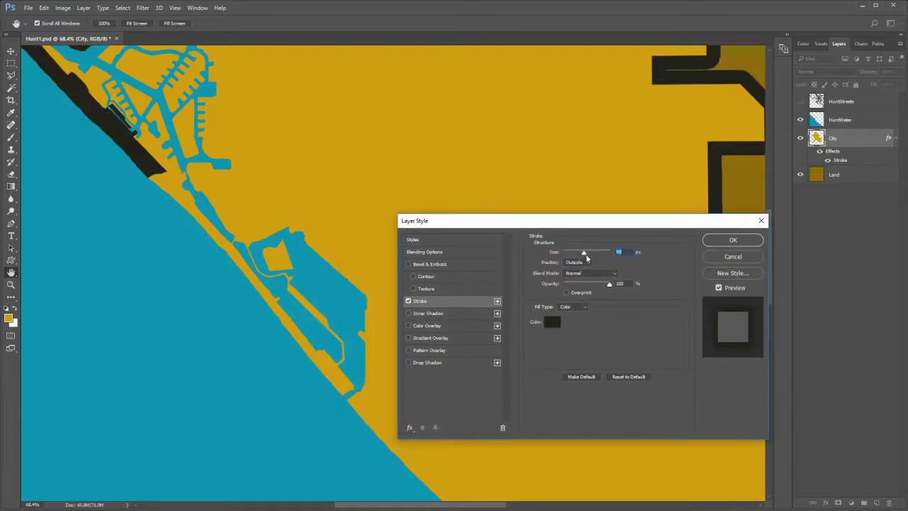
{"action": "left_click", "coordinate": [731, 241]}
{"action": "key", "text": "b"}
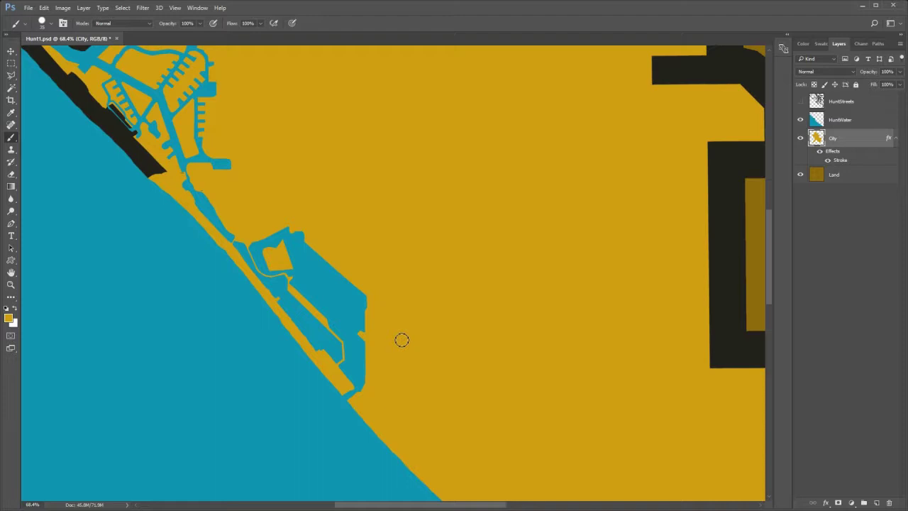
{"action": "right_click", "coordinate": [831, 152]}
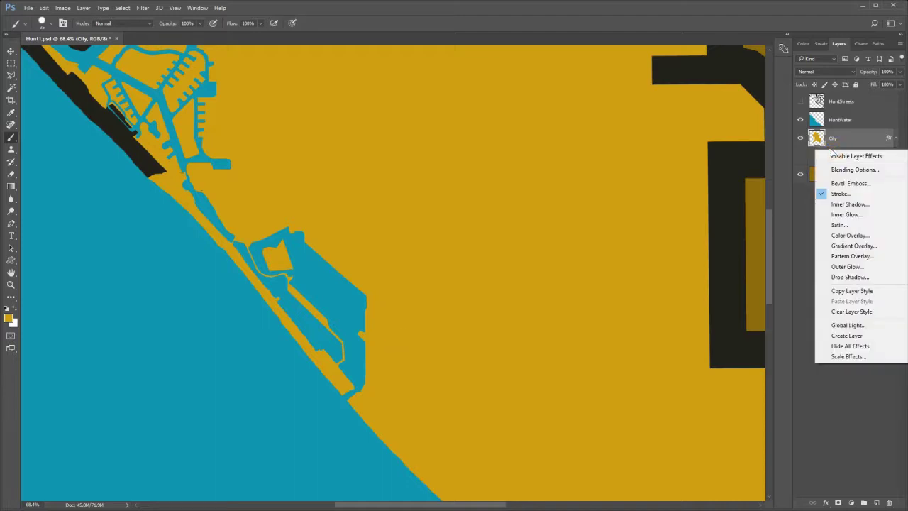
{"action": "left_click", "coordinate": [857, 312]}
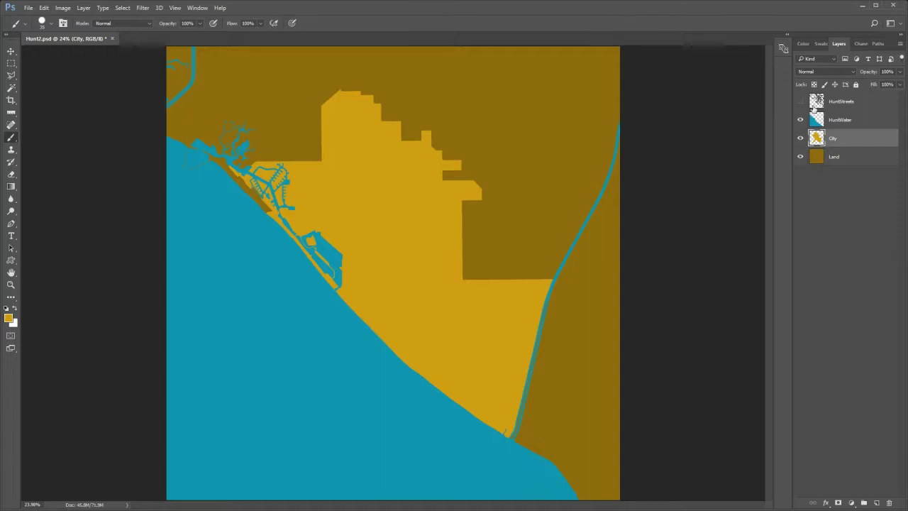
- On the HuntWater layer, sample the water blue and paint over the strip between the river's two channels down to the ocean
{"action": "left_click", "coordinate": [864, 121]}
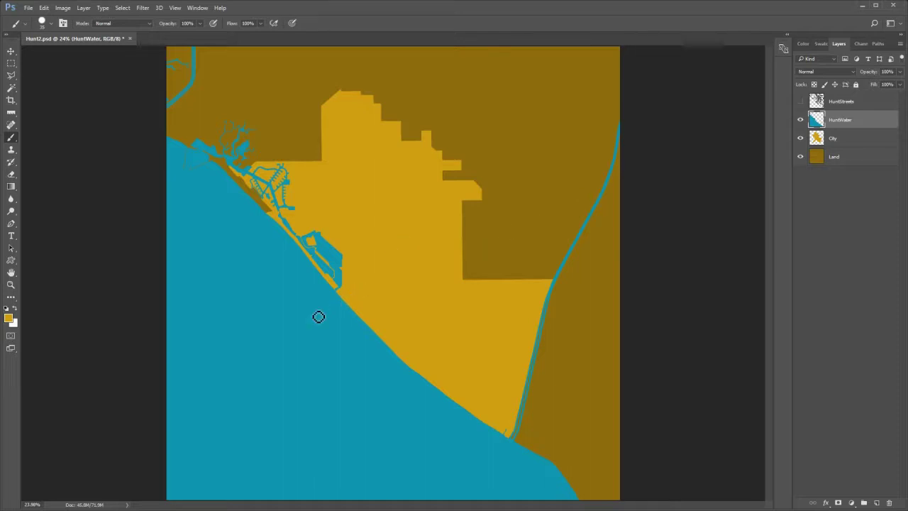
{"action": "left_click", "coordinate": [320, 304], "text": "alt"}
{"action": "scroll", "coordinate": [521, 377], "scroll_direction": "up", "scroll_amount": 3}
{"action": "left_click_drag", "start_coordinate": [613, 379], "coordinate": [488, 237]}
{"action": "left_click_drag", "start_coordinate": [497, 147], "coordinate": [454, 329]}
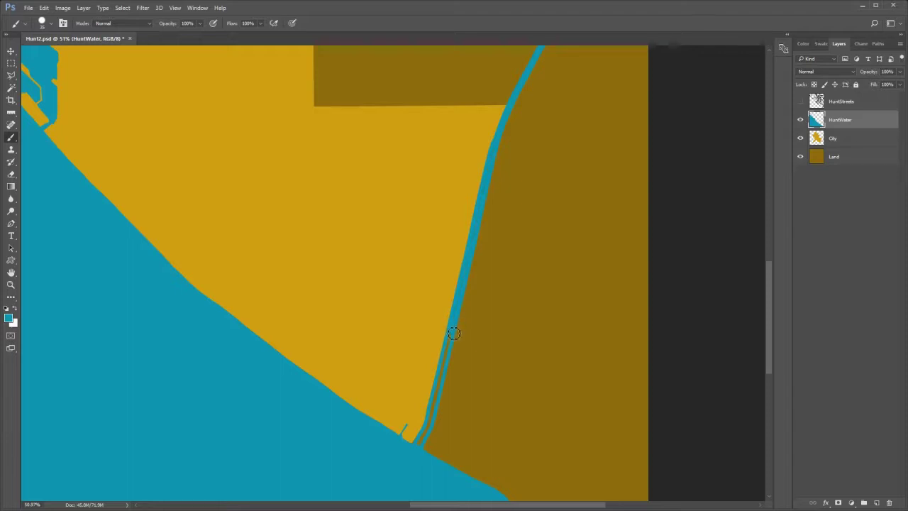
{"action": "left_click_drag", "start_coordinate": [454, 334], "coordinate": [419, 451]}
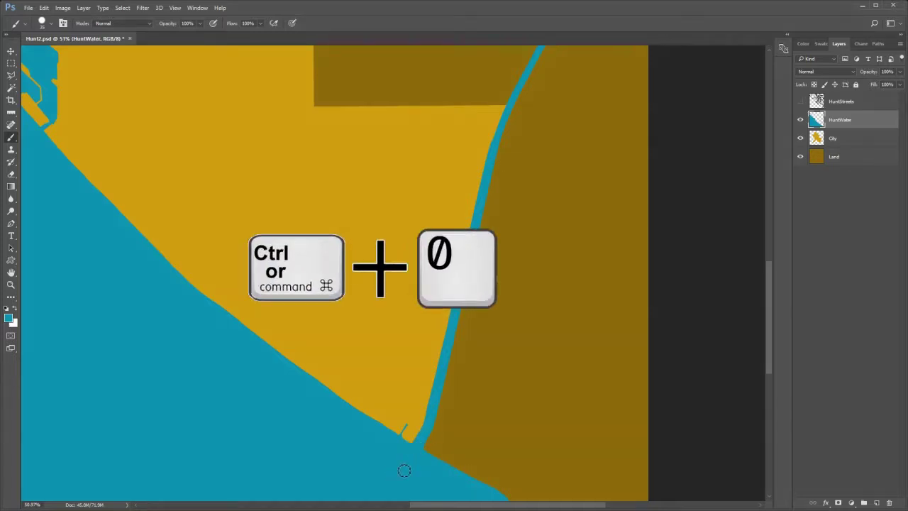
- Hide the HuntWater layer to expose the full City shape beneath it
{"action": "key", "text": "ctrl+0"}
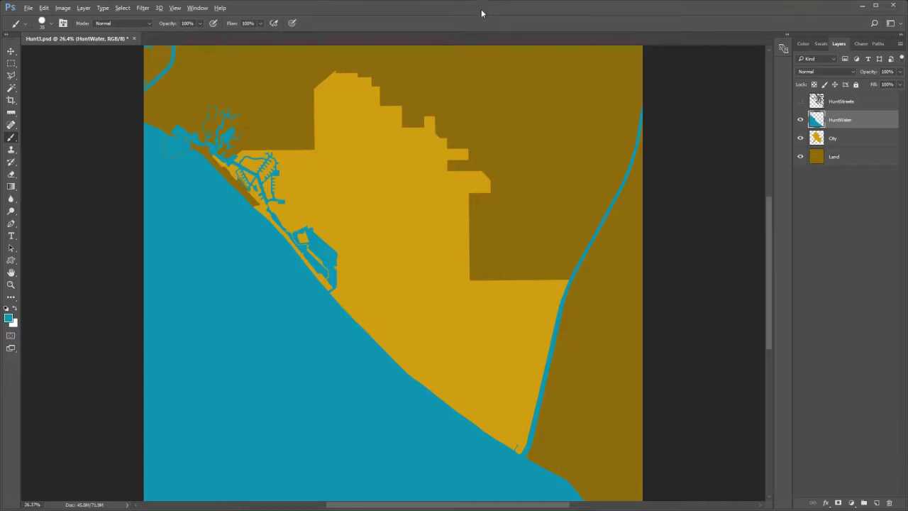
{"action": "left_click", "coordinate": [800, 120]}
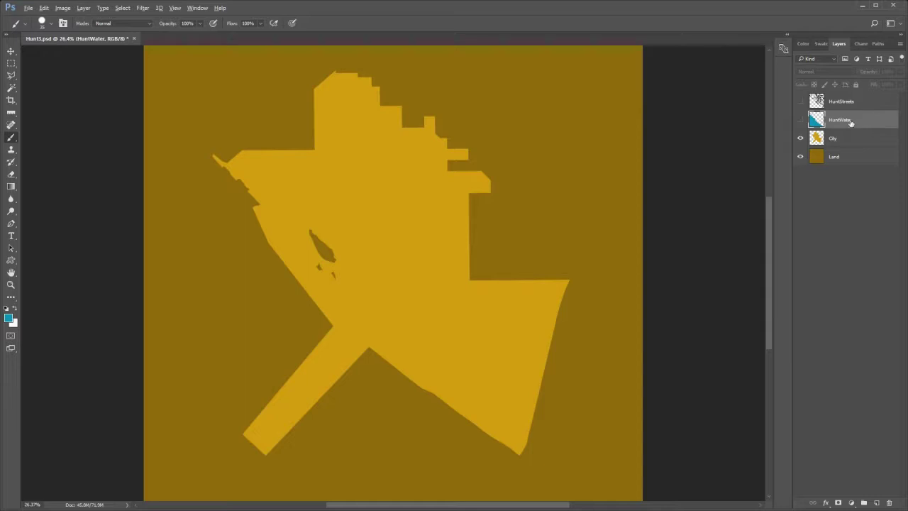
- Show the HuntWater layer and delete the water-covered areas from the City layer, using the HuntWater shape as the selection
{"action": "left_click", "coordinate": [801, 120]}
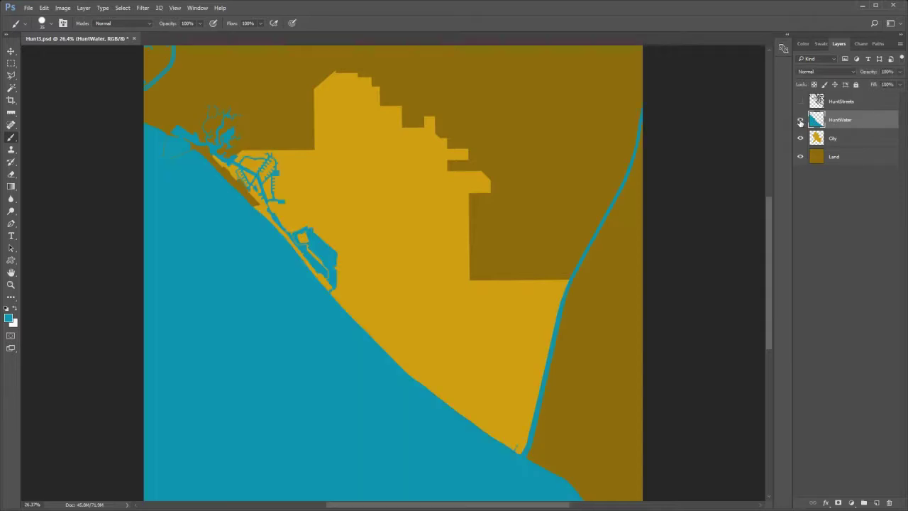
{"action": "left_click", "coordinate": [864, 140]}
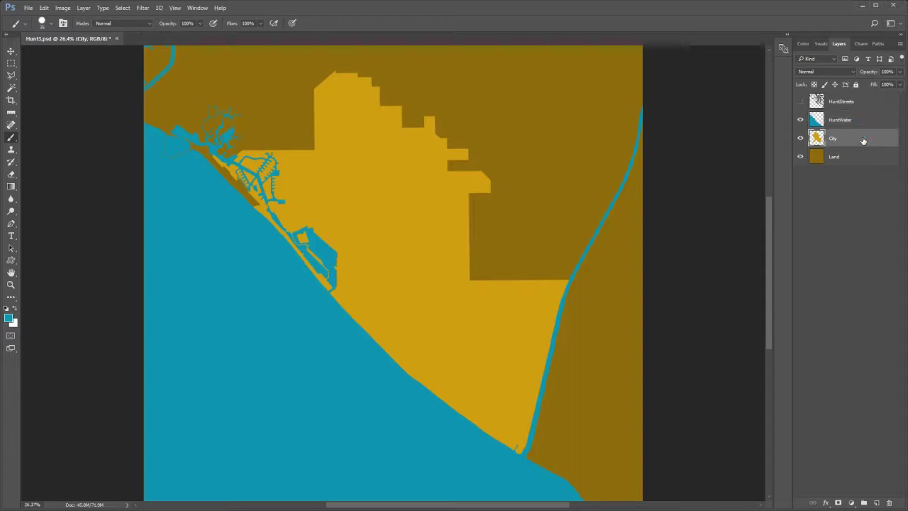
{"action": "left_click", "coordinate": [817, 121], "text": "ctrl"}
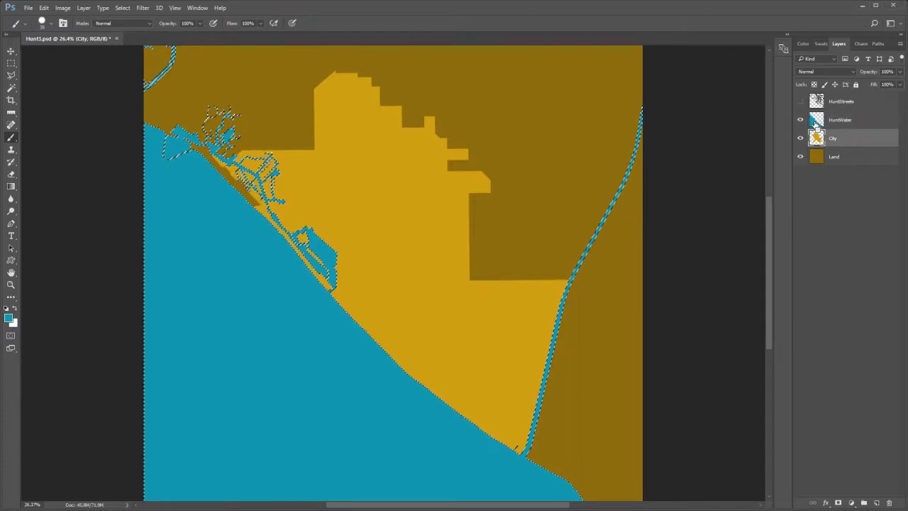
{"action": "key", "text": "Delete"}
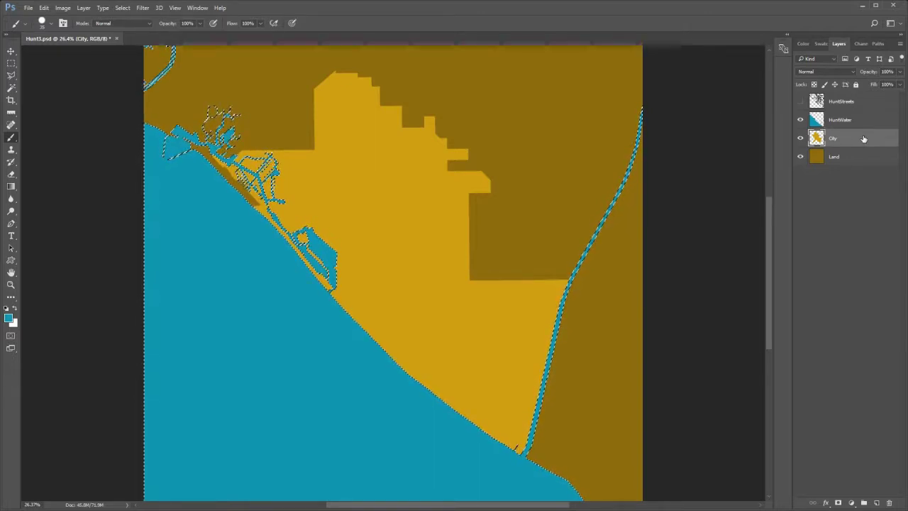
{"action": "key", "text": "ctrl+d"}
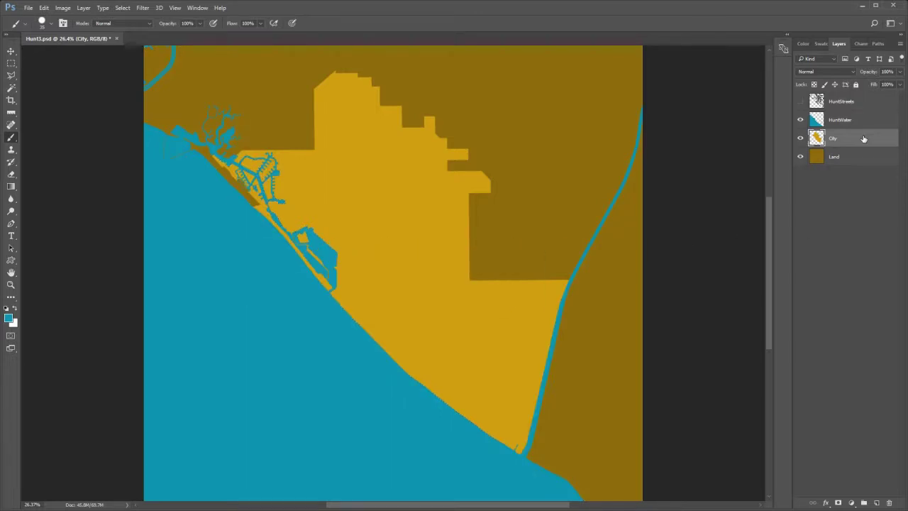
{"action": "left_click", "coordinate": [801, 120]}
{"action": "left_click", "coordinate": [801, 120]}
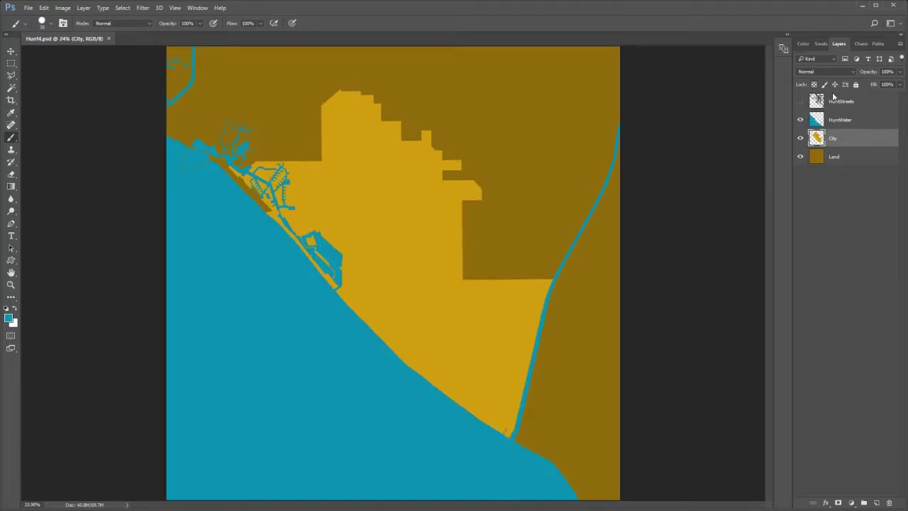
- Show the HuntStreets layer and recolour the streets with a Solid Color fill layer of #FFEDD0 clipped to it
{"action": "left_click", "coordinate": [878, 100]}
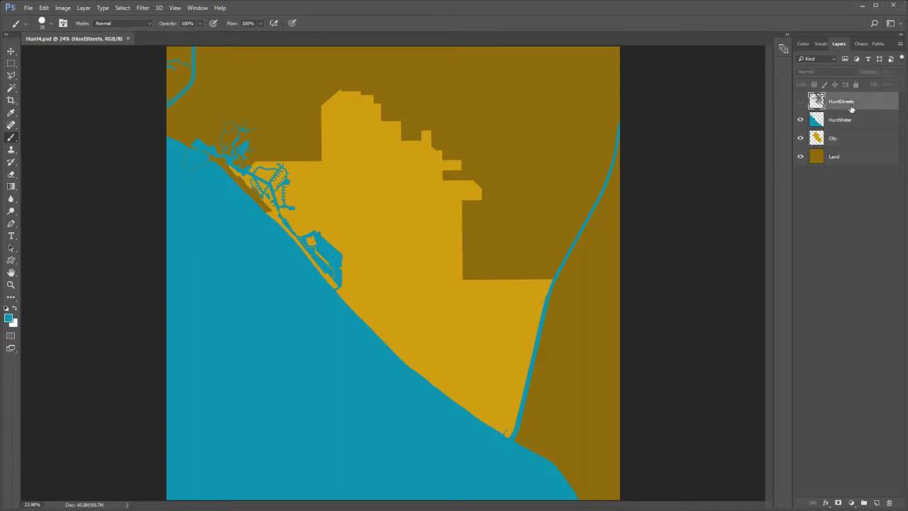
{"action": "left_click", "coordinate": [801, 101]}
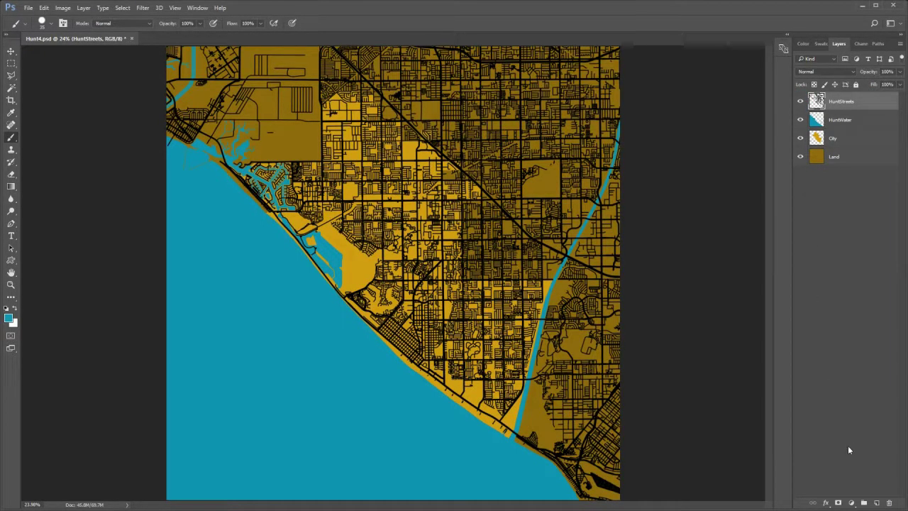
{"action": "left_click", "coordinate": [850, 502]}
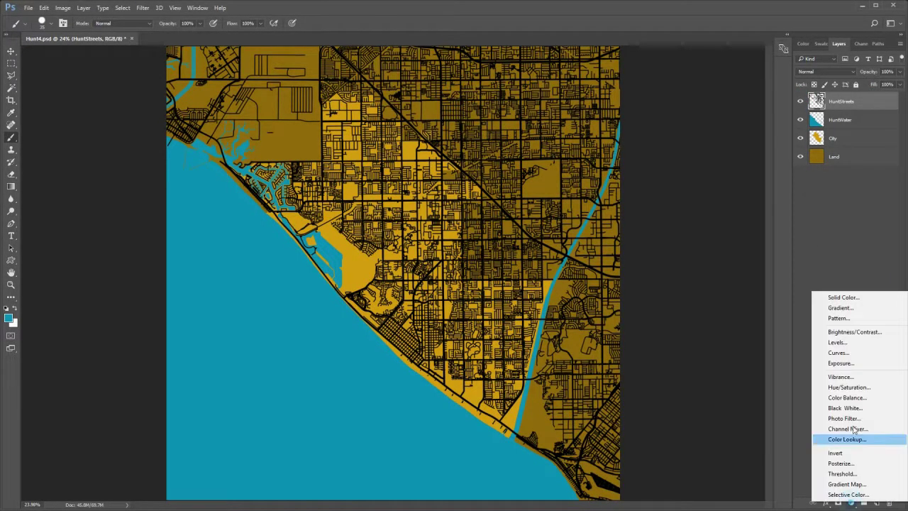
{"action": "left_click", "coordinate": [864, 299]}
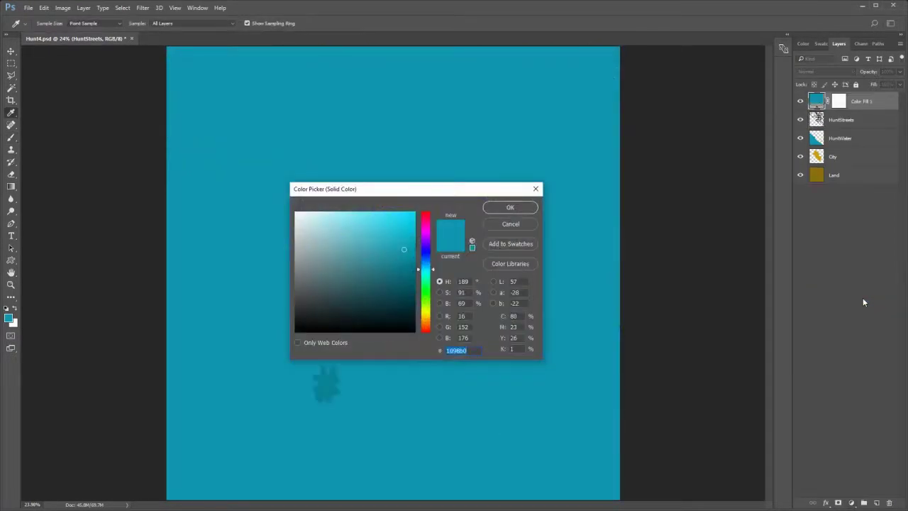
{"action": "type", "text": "FFEDD0"}
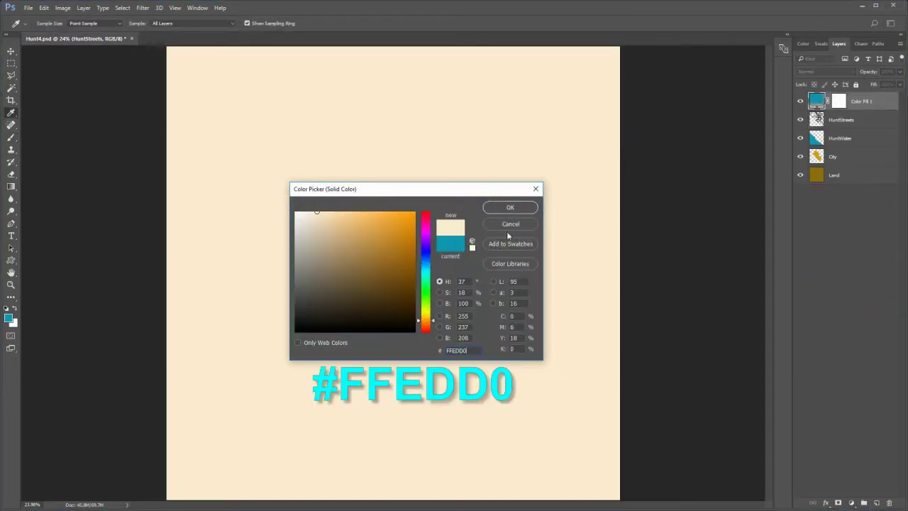
{"action": "left_click", "coordinate": [510, 207]}
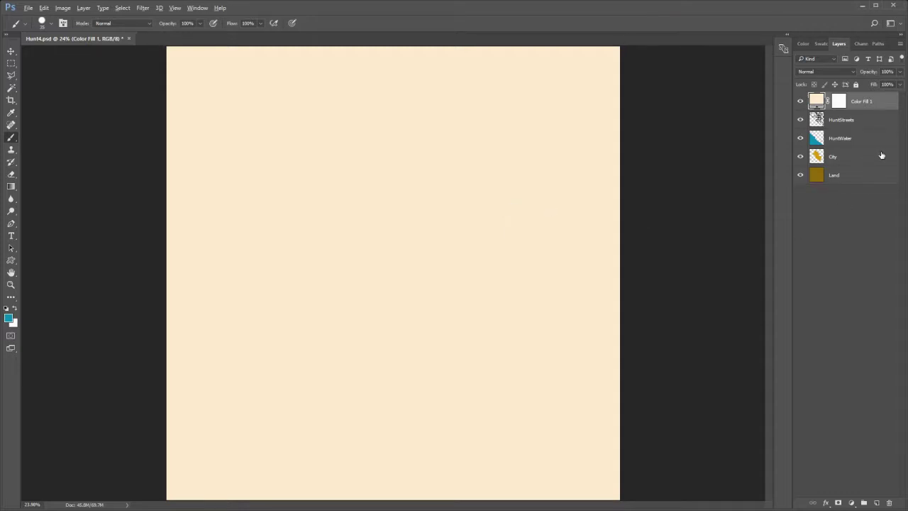
{"action": "left_click_drag", "start_coordinate": [882, 155], "coordinate": [883, 124]}
{"action": "left_click", "coordinate": [883, 108], "text": "alt"}
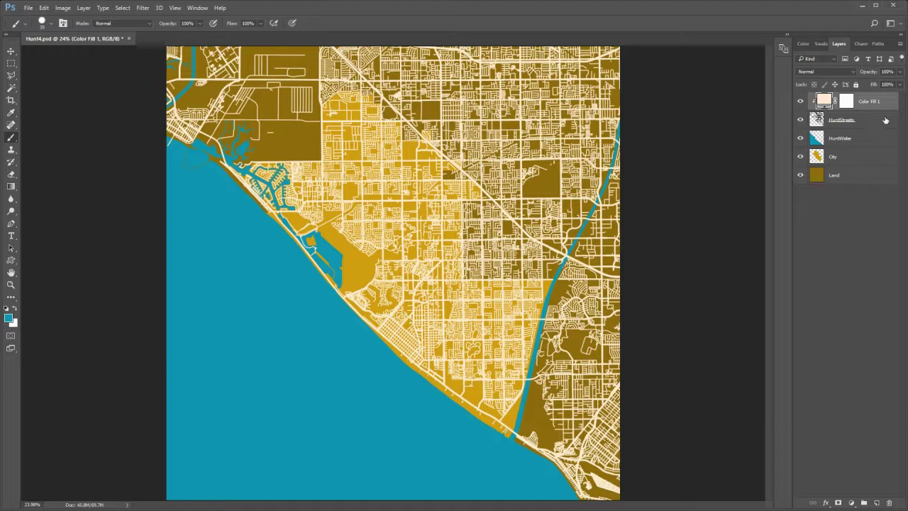
- Add a layer mask to HuntStreets and select everything outside the City shape
{"action": "left_click", "coordinate": [885, 120]}
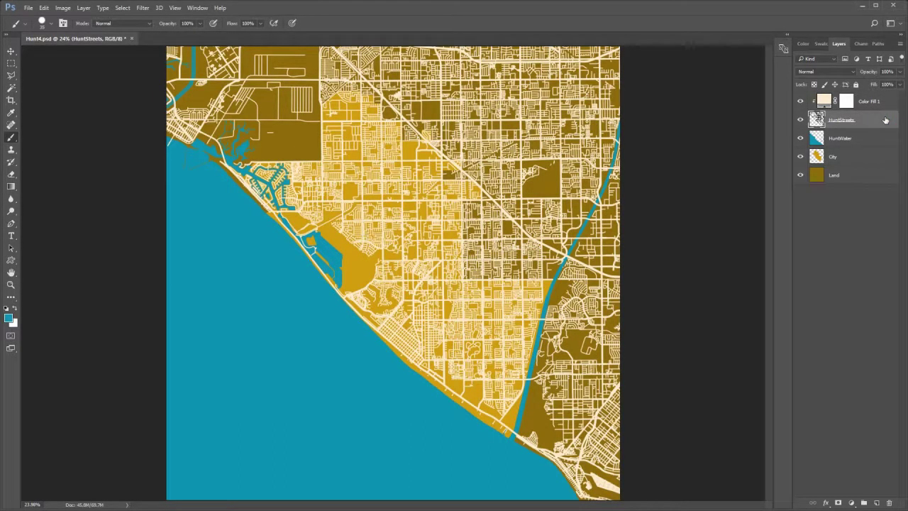
{"action": "left_click", "coordinate": [838, 503]}
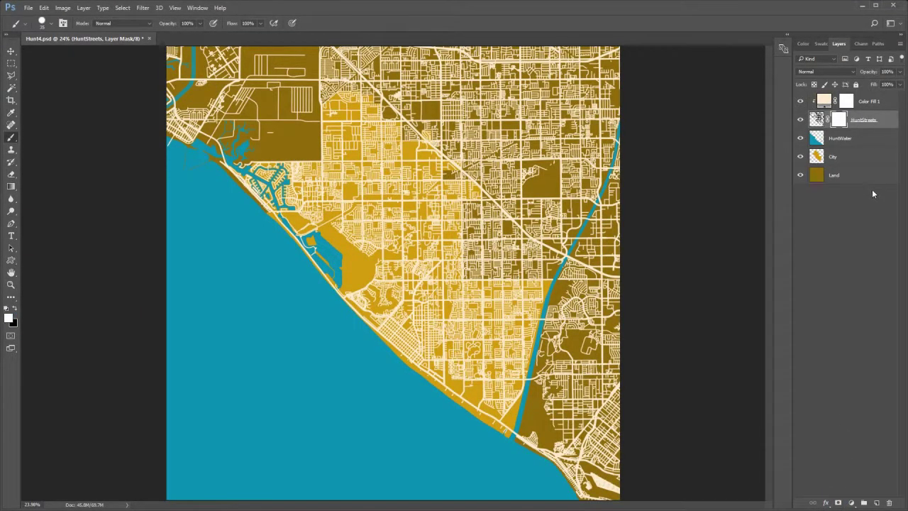
{"action": "left_click", "coordinate": [817, 157], "text": "ctrl"}
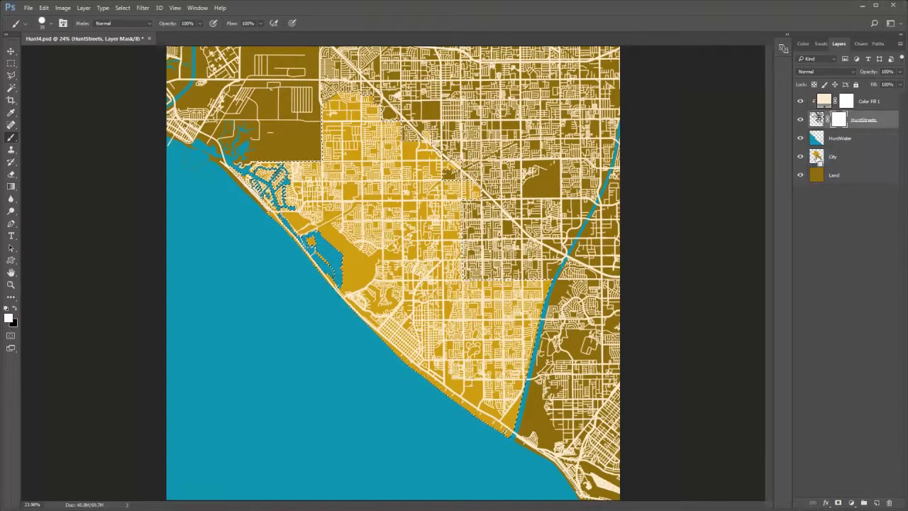
{"action": "key", "text": "ctrl+shift+i"}
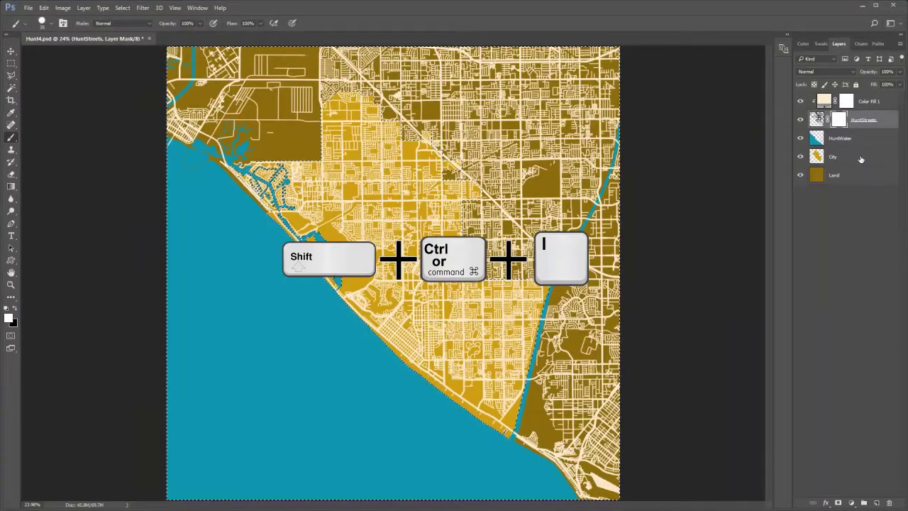
- Fade the streets outside the city with a white-to-black radial gradient on the mask, from the city's middle past the map's northeast corner, and deselect
{"action": "left_click", "coordinate": [11, 184]}
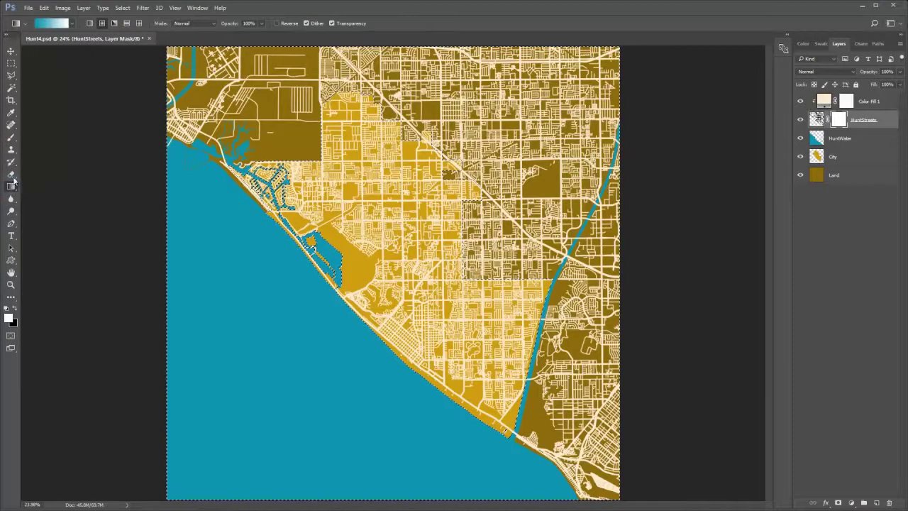
{"action": "left_click", "coordinate": [54, 23]}
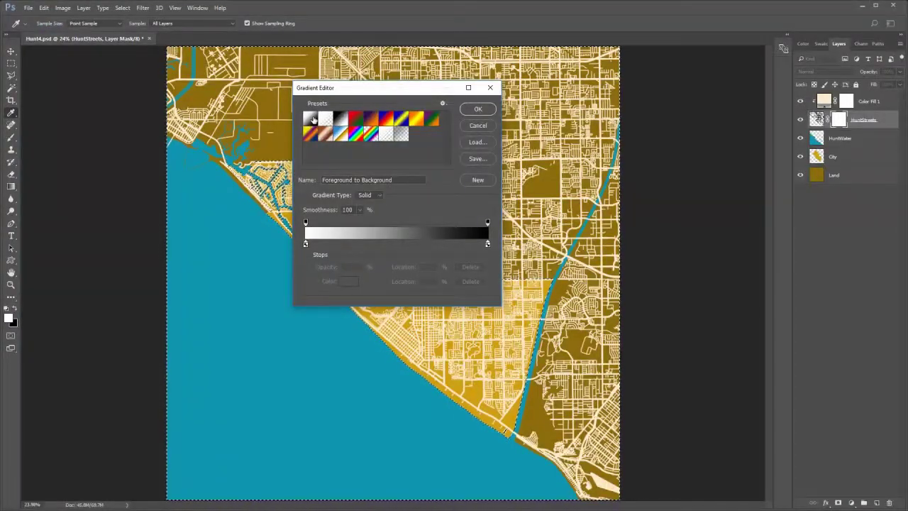
{"action": "left_click", "coordinate": [477, 109]}
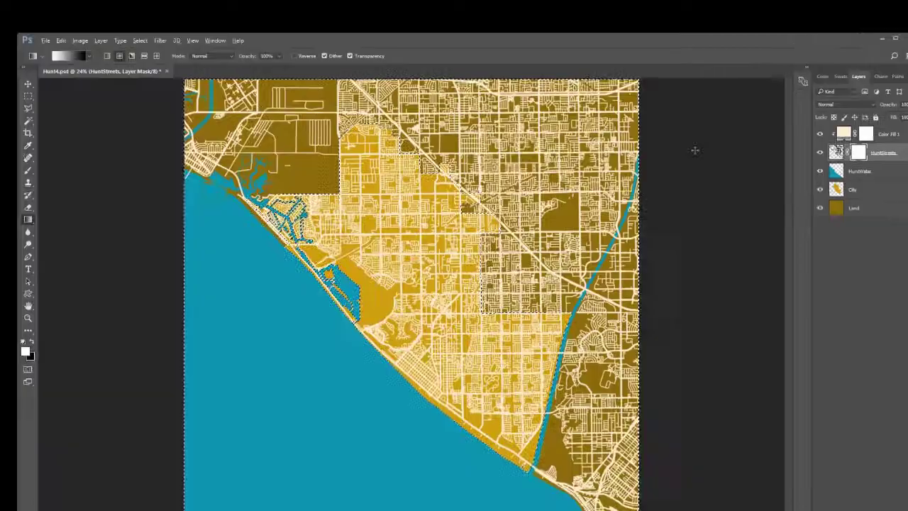
{"action": "scroll", "coordinate": [695, 150], "scroll_direction": "down", "scroll_amount": 2}
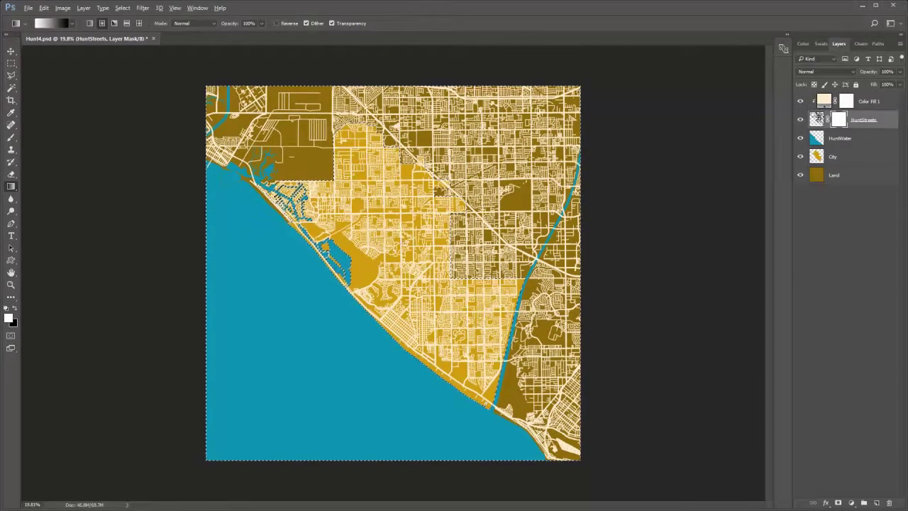
{"action": "left_click_drag", "start_coordinate": [401, 241], "coordinate": [587, 80]}
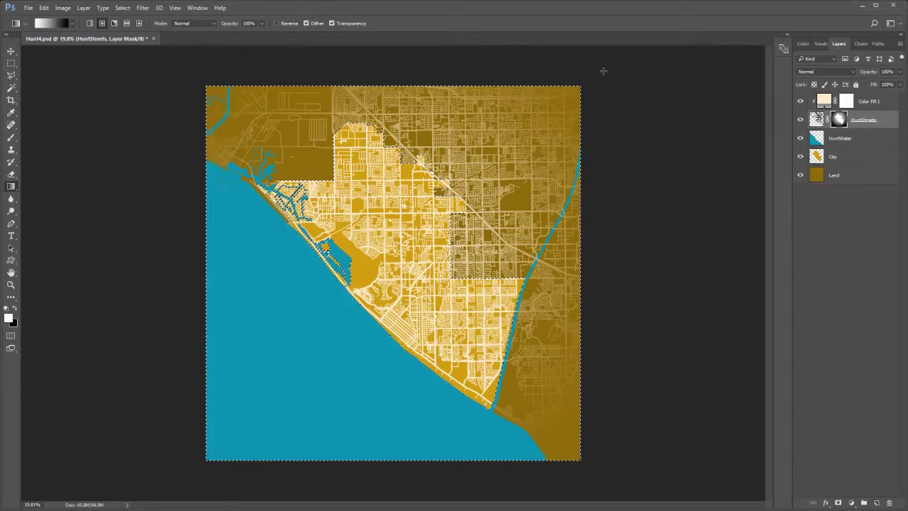
{"action": "key", "text": "ctrl+d"}
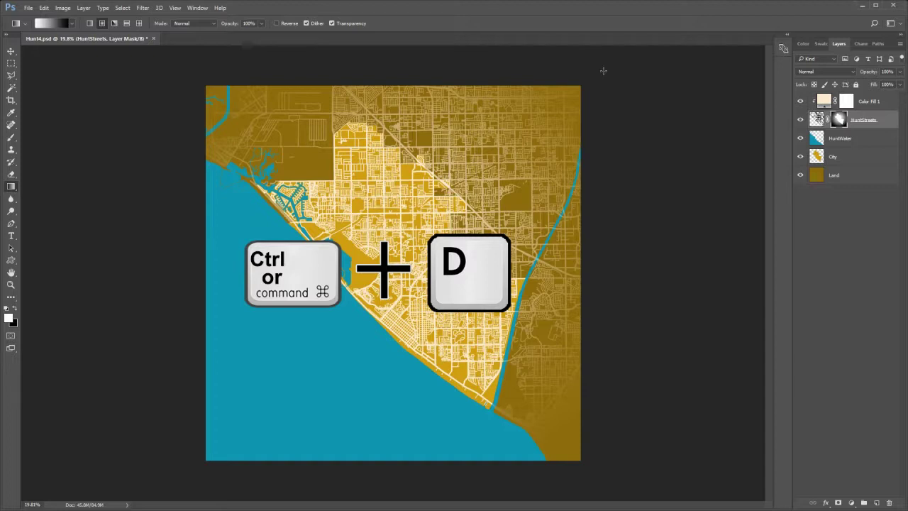
{"action": "key", "text": "ctrl+0"}
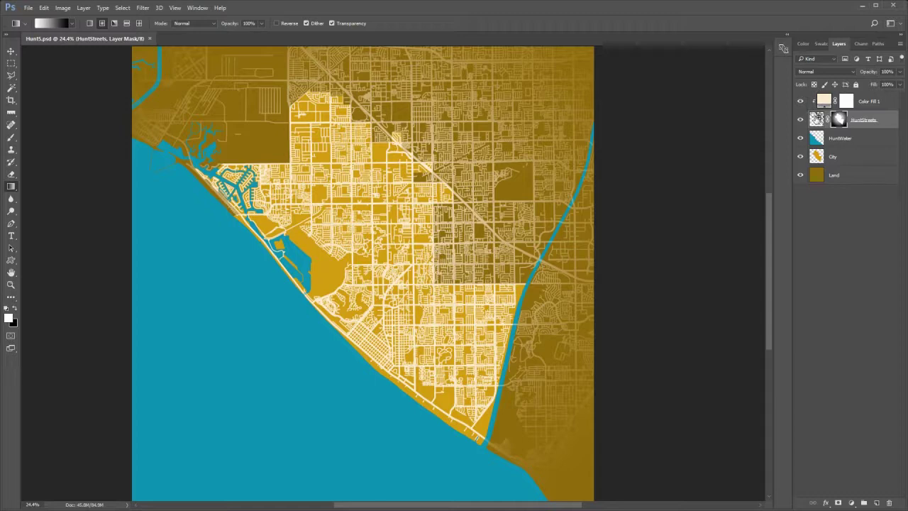
- Load the street shapes as a selection and target the HuntStreets mask with a small white brush
{"action": "left_click", "coordinate": [817, 119]}
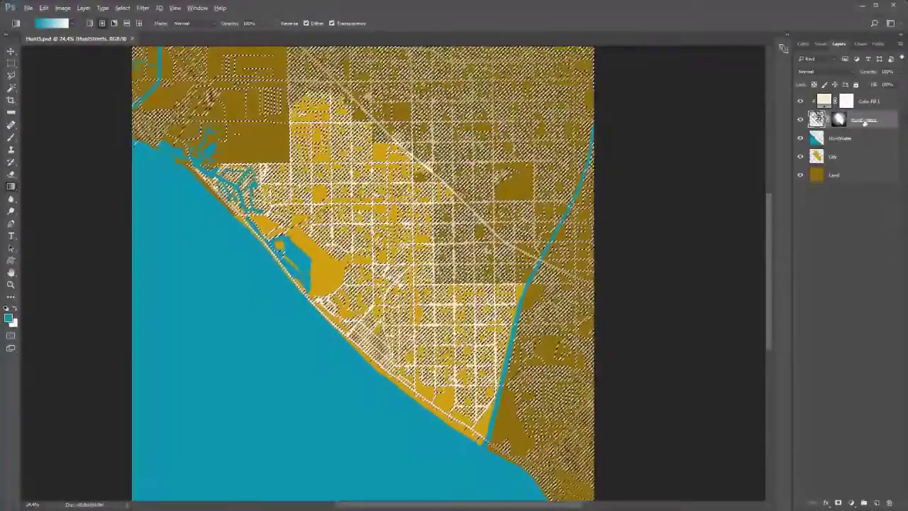
{"action": "left_click", "coordinate": [839, 119]}
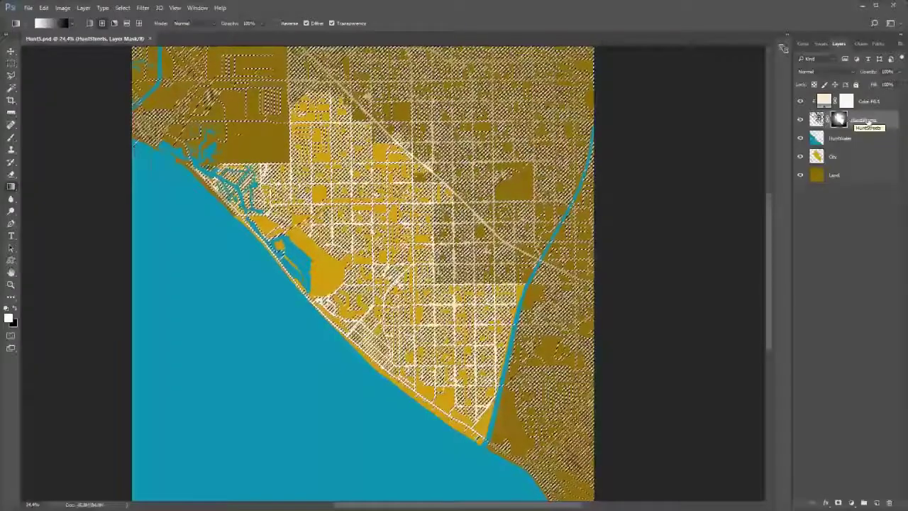
{"action": "scroll", "coordinate": [398, 163], "scroll_direction": "up", "scroll_amount": 5}
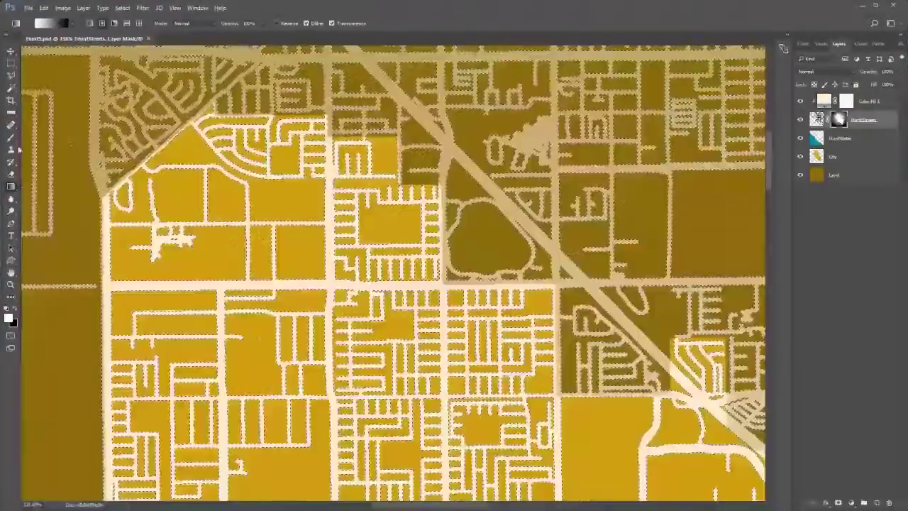
{"action": "left_click", "coordinate": [11, 138]}
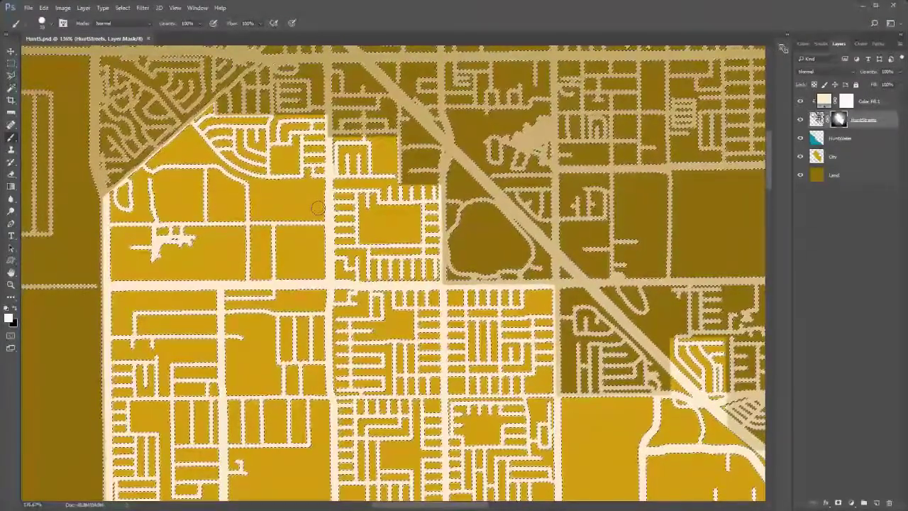
- Paint white on the HuntStreets mask along the streets on the city's western and coastal border, restoring their full brightness
{"action": "left_click", "coordinate": [103, 202]}
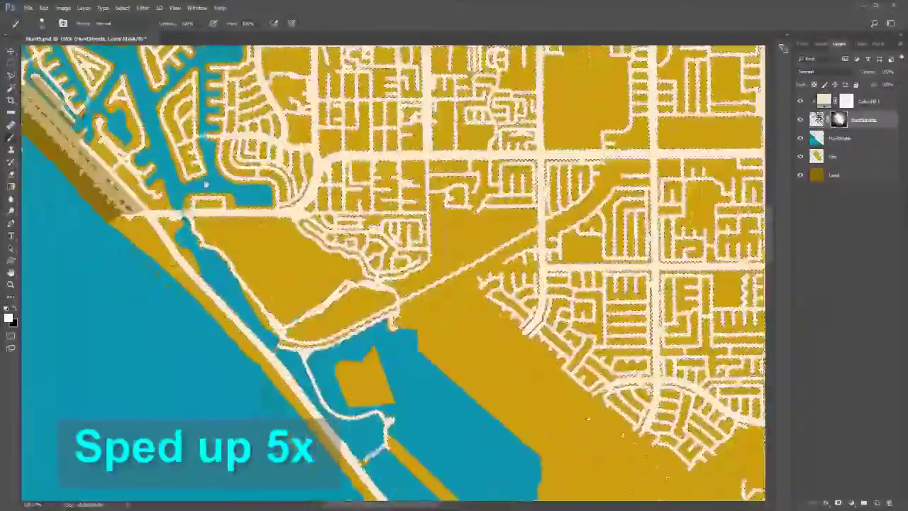
{"action": "scroll", "coordinate": [206, 184], "scroll_direction": "down", "scroll_amount": 5}
{"action": "scroll", "coordinate": [206, 184], "scroll_direction": "right", "scroll_amount": 4}
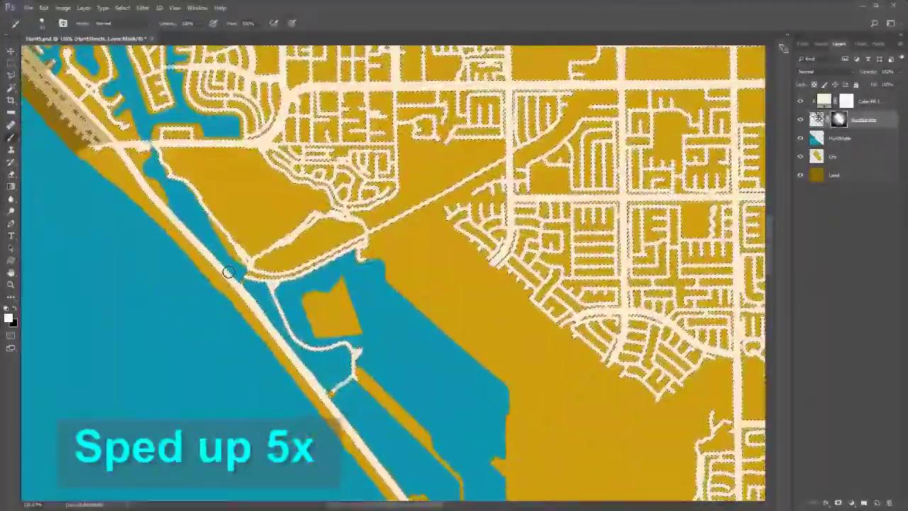
{"action": "scroll", "coordinate": [394, 274], "scroll_direction": "down", "scroll_amount": 5}
{"action": "scroll", "coordinate": [394, 273], "scroll_direction": "right", "scroll_amount": 6}
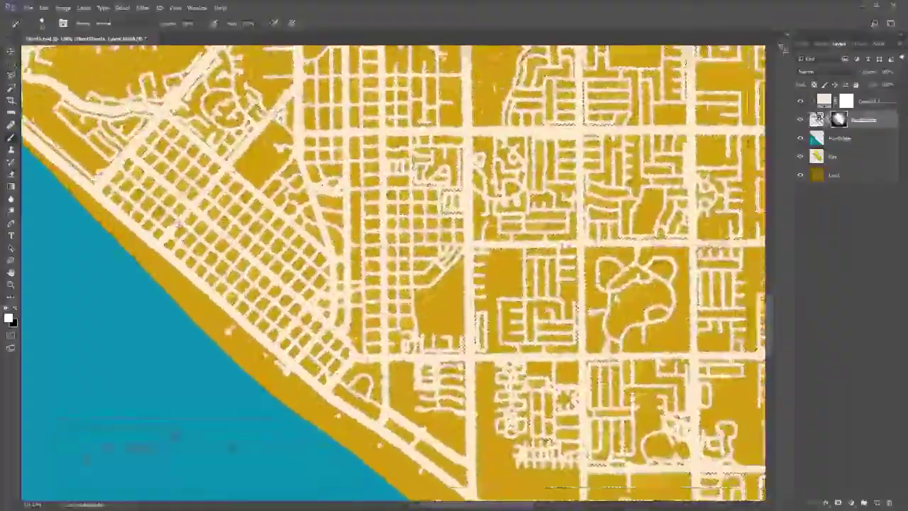
{"action": "scroll", "coordinate": [393, 273], "scroll_direction": "down", "scroll_amount": 3}
{"action": "scroll", "coordinate": [393, 273], "scroll_direction": "down", "scroll_amount": 4}
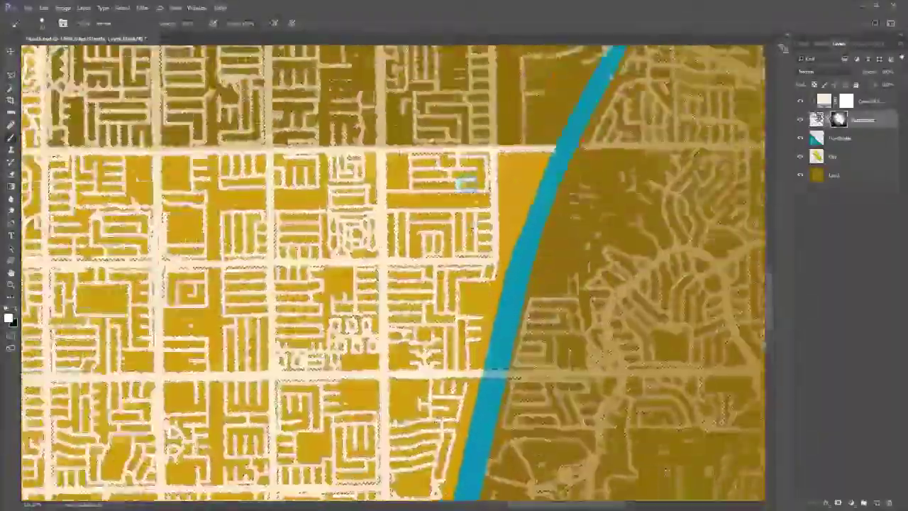
- Paint white on the HuntStreets mask along the streets on the city's eastern and northeastern border, and deselect
{"action": "scroll", "coordinate": [642, 163], "scroll_direction": "up", "scroll_amount": 3}
{"action": "left_click_drag", "start_coordinate": [642, 163], "coordinate": [125, 168]}
{"action": "scroll", "coordinate": [353, 95], "scroll_direction": "down", "scroll_amount": 3}
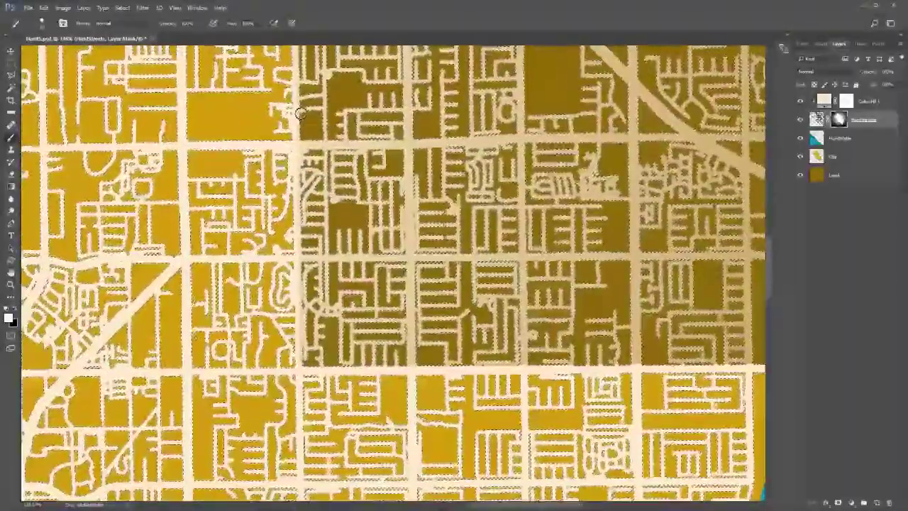
{"action": "scroll", "coordinate": [352, 95], "scroll_direction": "up", "scroll_amount": 3}
{"action": "left_click_drag", "start_coordinate": [323, 122], "coordinate": [710, 129]}
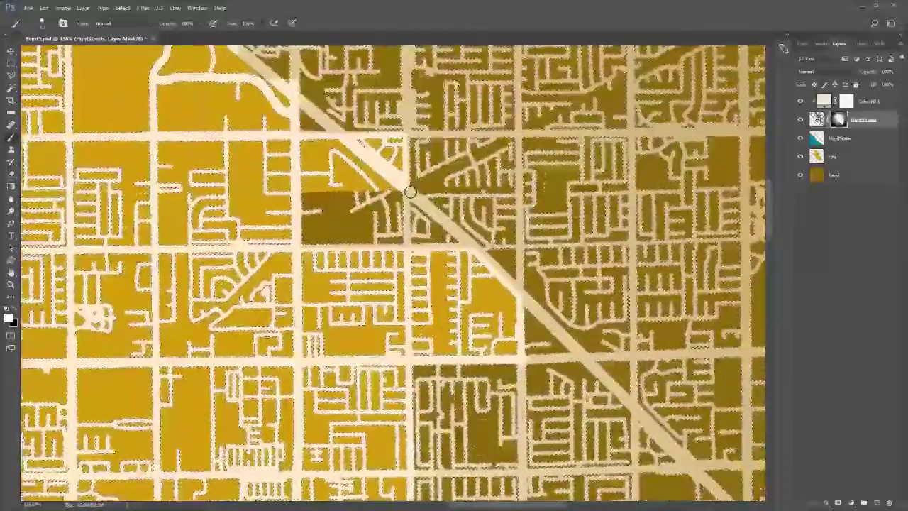
{"action": "left_click_drag", "start_coordinate": [410, 192], "coordinate": [461, 238]}
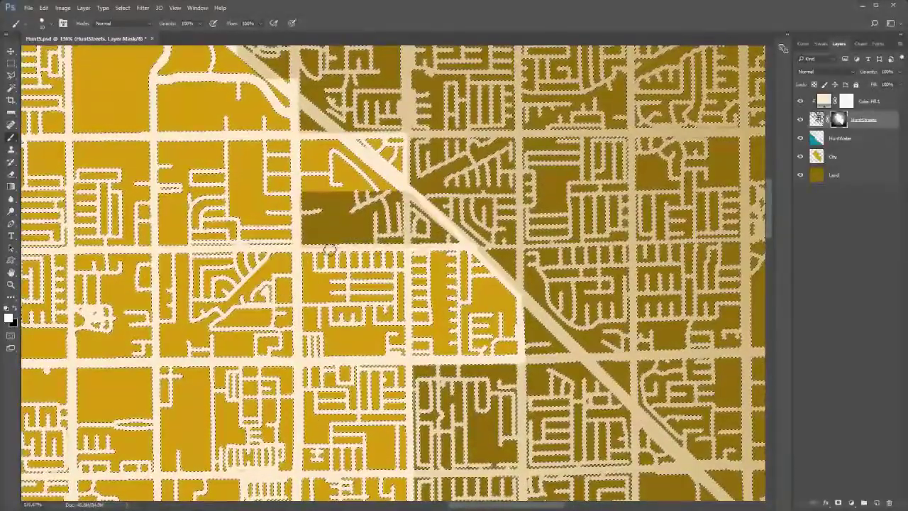
{"action": "mouse_move", "coordinate": [400, 188]}
{"action": "left_mouse_down"}
{"action": "mouse_move", "coordinate": [483, 249]}
{"action": "mouse_move", "coordinate": [522, 287]}
{"action": "mouse_move", "coordinate": [522, 299]}
{"action": "mouse_move", "coordinate": [525, 286]}
{"action": "mouse_move", "coordinate": [495, 269]}
{"action": "left_mouse_up"}
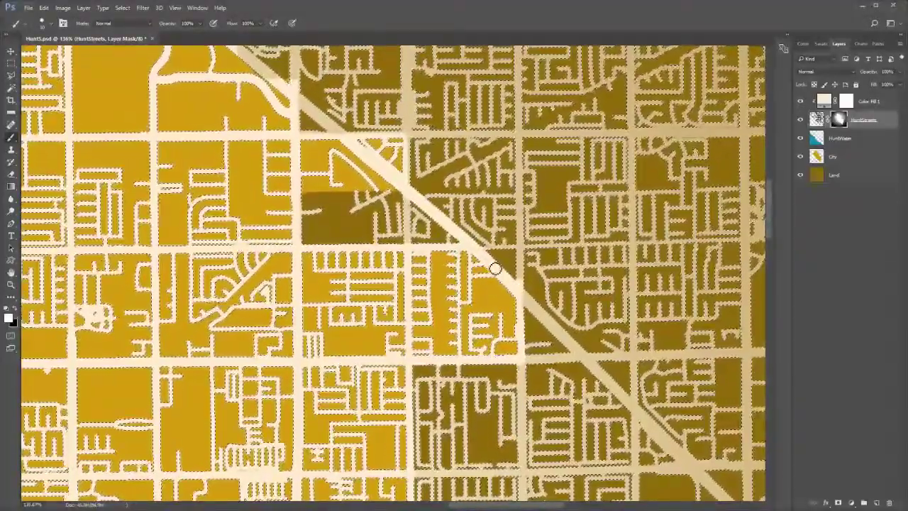
{"action": "scroll", "coordinate": [525, 305], "scroll_direction": "down", "scroll_amount": 5}
{"action": "left_click_drag", "start_coordinate": [528, 312], "coordinate": [477, 389]}
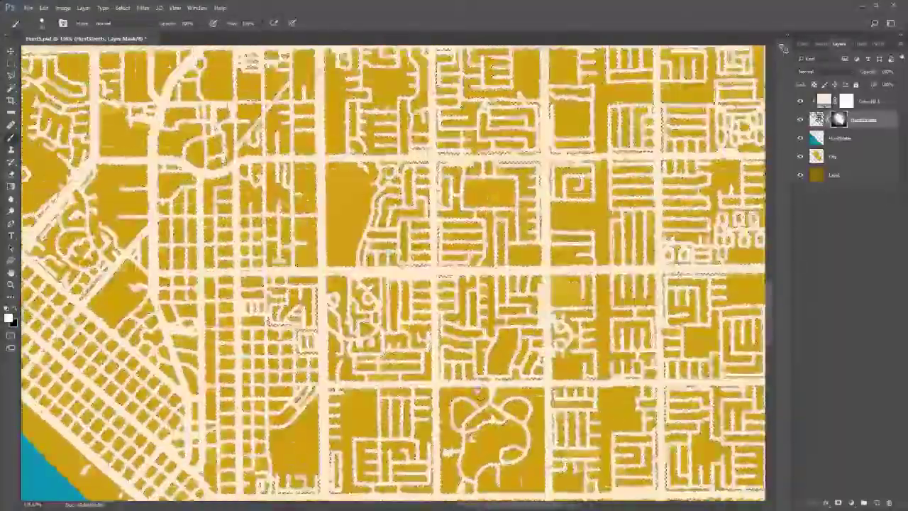
{"action": "key", "text": "ctrl+0"}
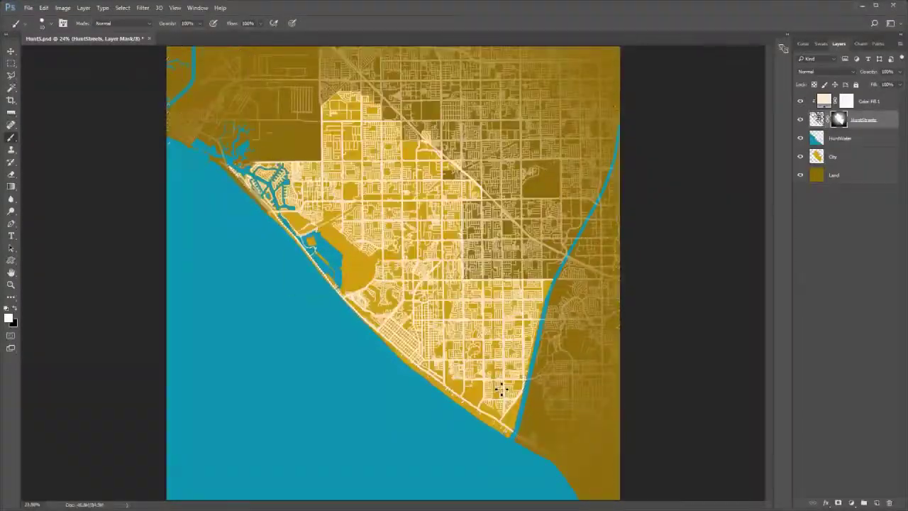
{"action": "key", "text": "ctrl+d"}
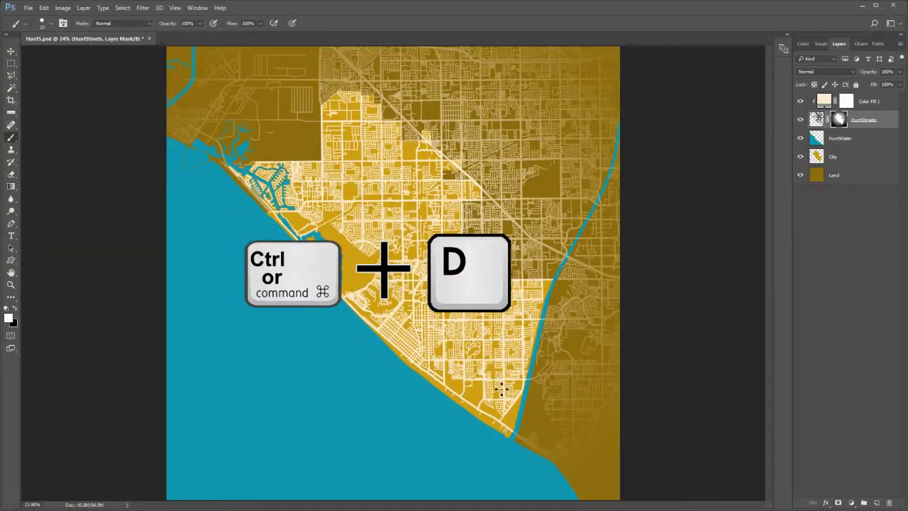
- Add a solid color fill of #24221D above the Land layer and clip it to Land
{"action": "key", "text": "h"}
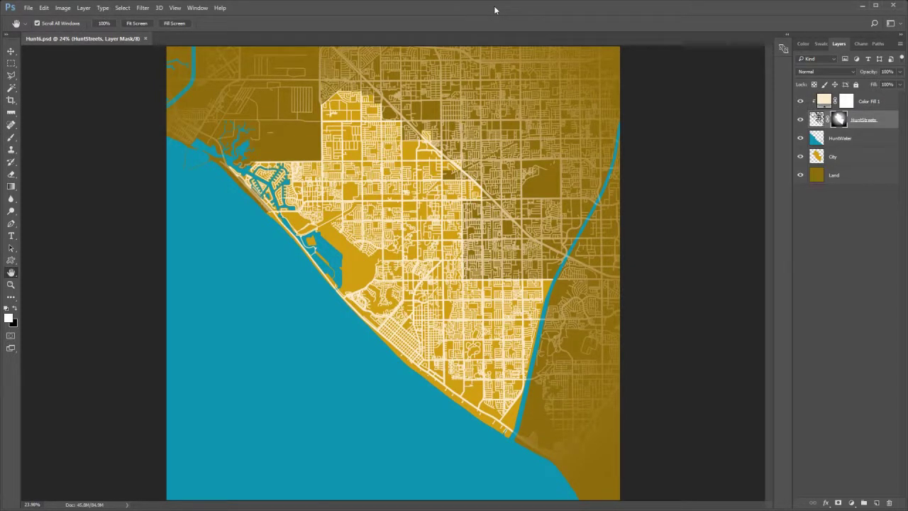
{"action": "left_click", "coordinate": [868, 176]}
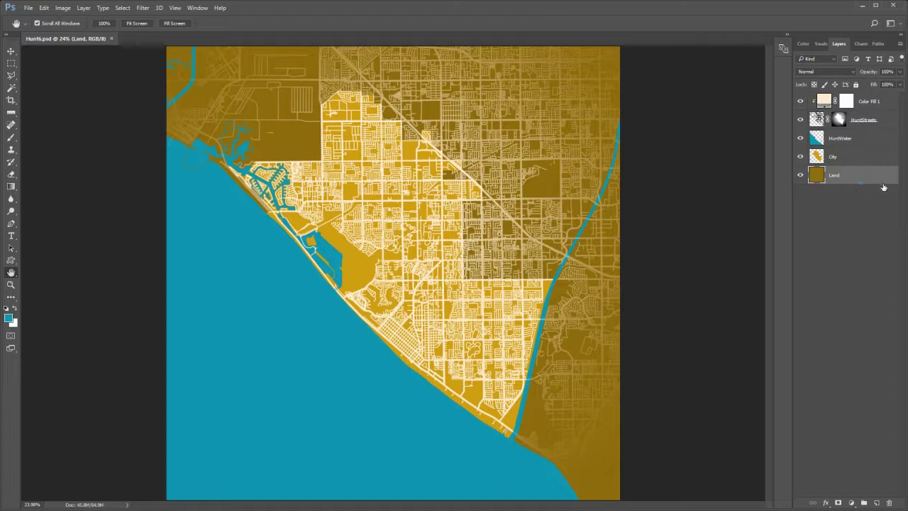
{"action": "left_click", "coordinate": [851, 503]}
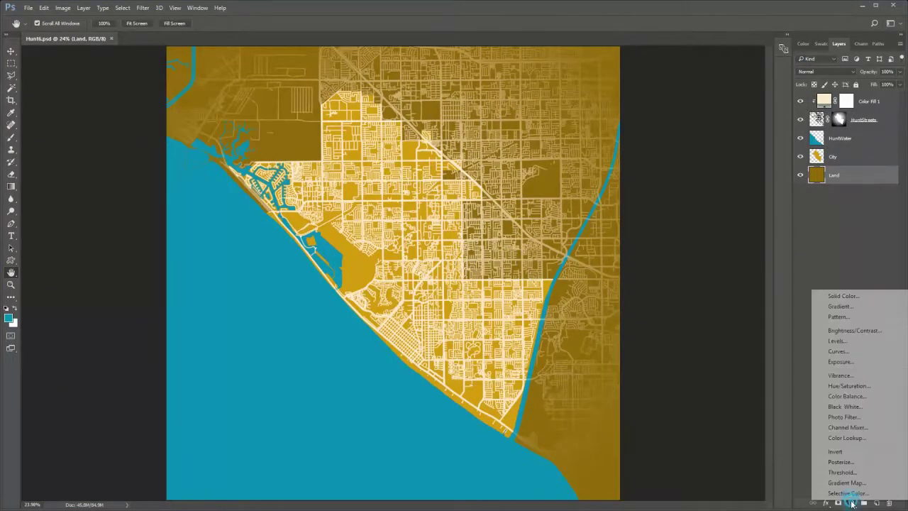
{"action": "left_click", "coordinate": [876, 299]}
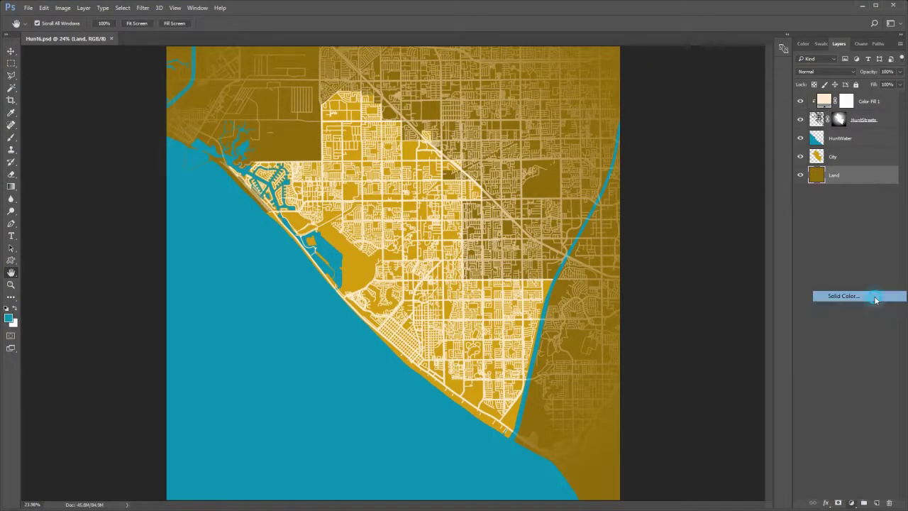
{"action": "type", "text": "24221d"}
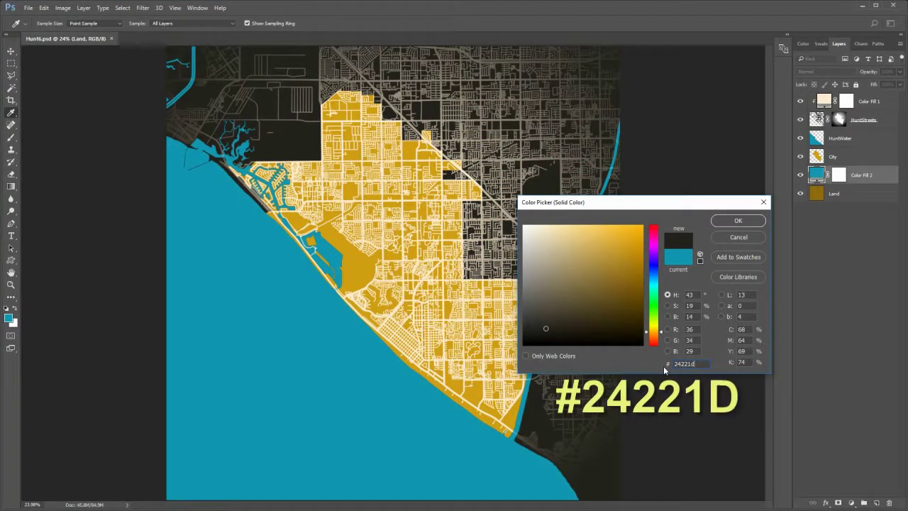
{"action": "left_click", "coordinate": [742, 221]}
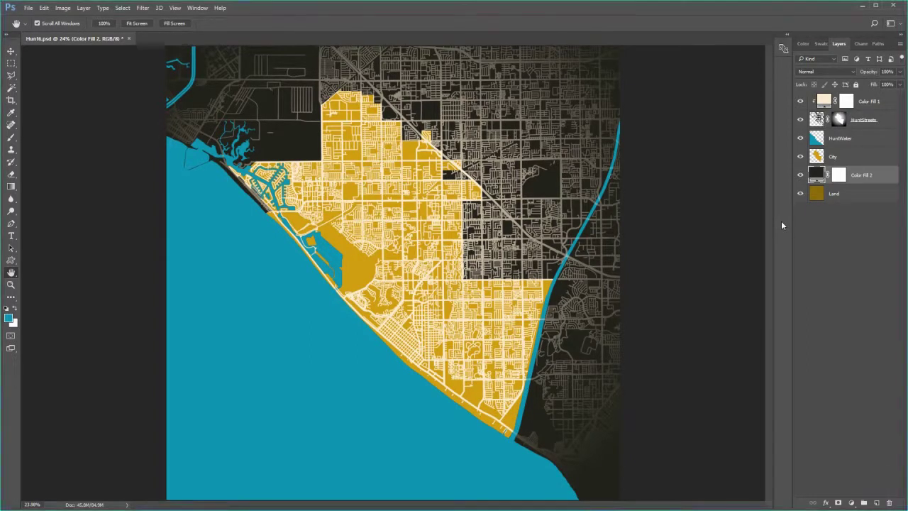
{"action": "key", "text": "ctrl+alt+g"}
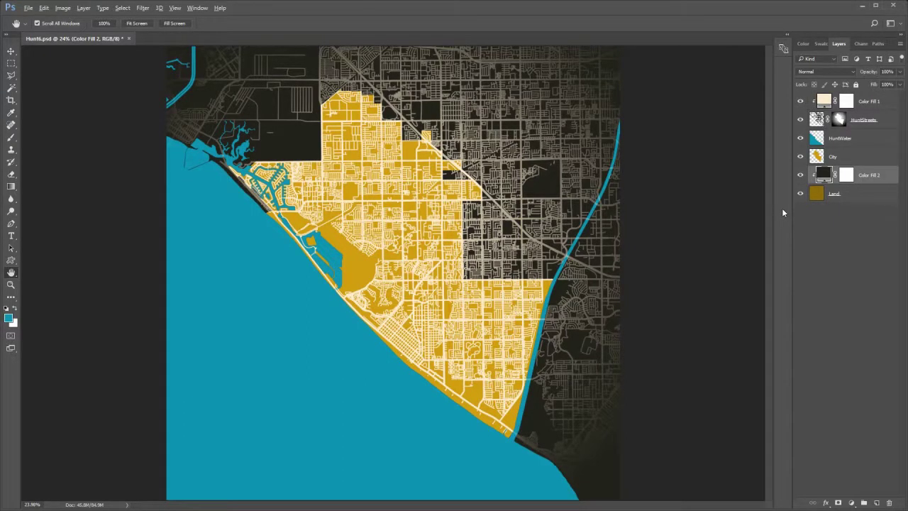
- Try brown, teal and near-black shades for the Land layer's color fill and set it back to #24221D
{"action": "double_click", "coordinate": [825, 176]}
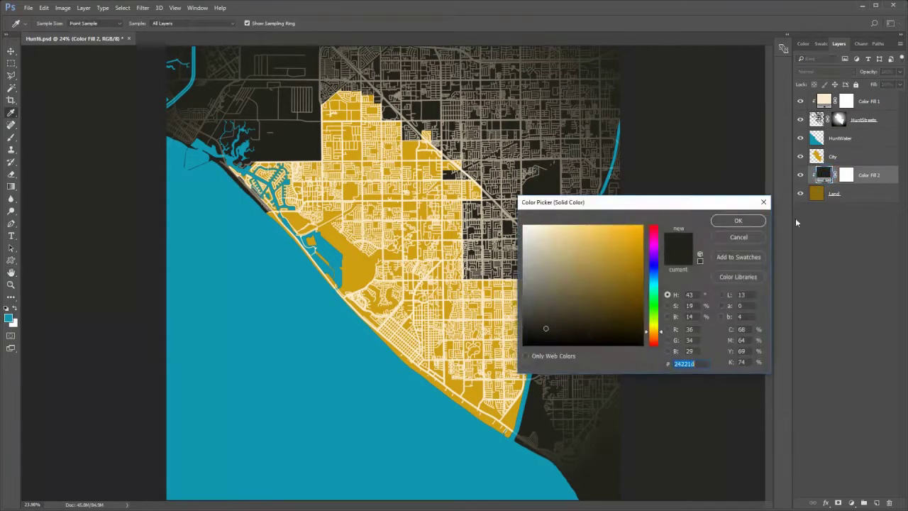
{"action": "left_click", "coordinate": [635, 313]}
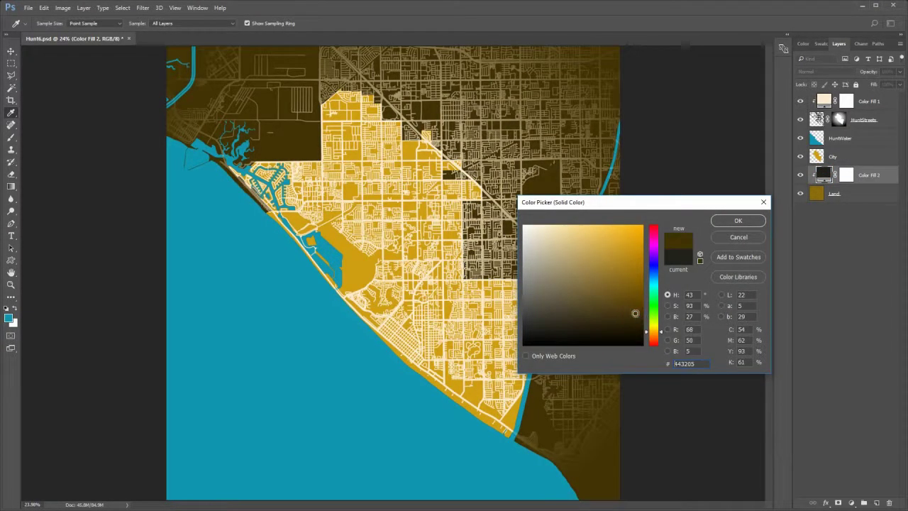
{"action": "left_click", "coordinate": [583, 310]}
{"action": "left_click_drag", "start_coordinate": [660, 331], "coordinate": [665, 283]}
{"action": "left_click", "coordinate": [622, 282]}
{"action": "left_click", "coordinate": [623, 314]}
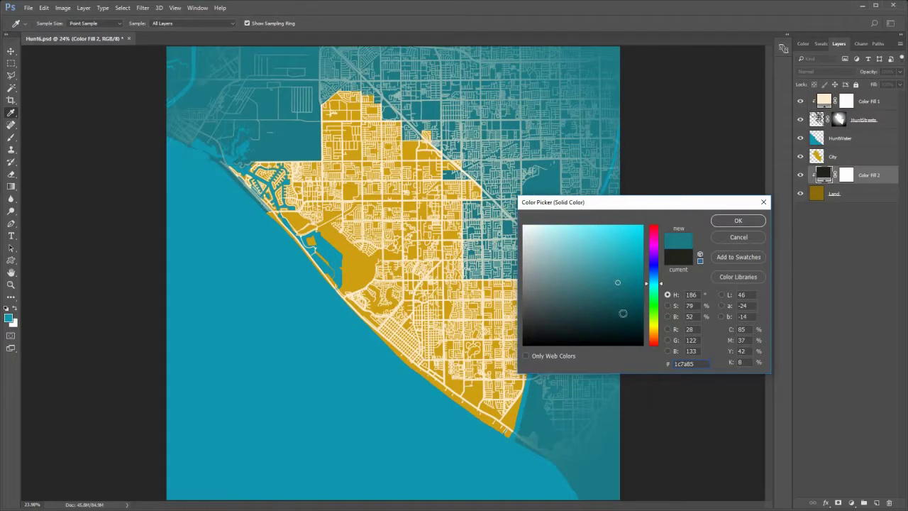
{"action": "left_click", "coordinate": [632, 338]}
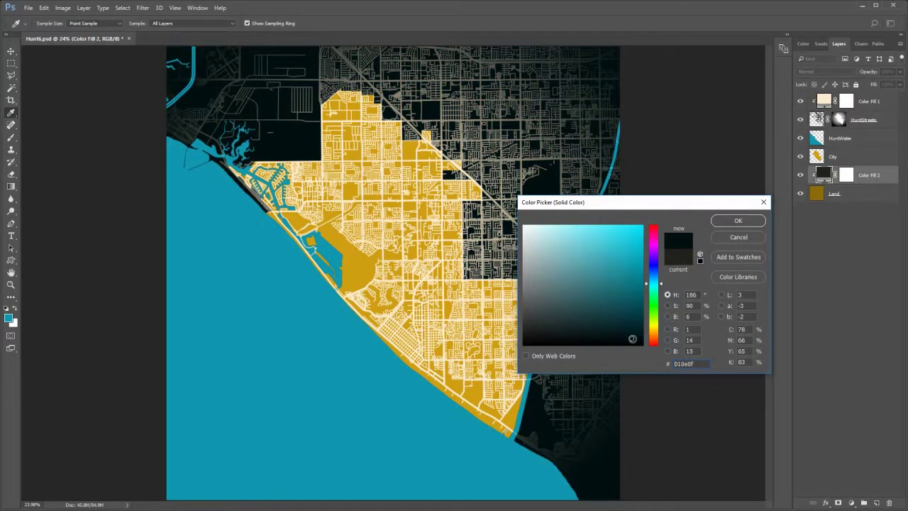
{"action": "left_click", "coordinate": [695, 363]}
{"action": "type", "text": "24221d"}
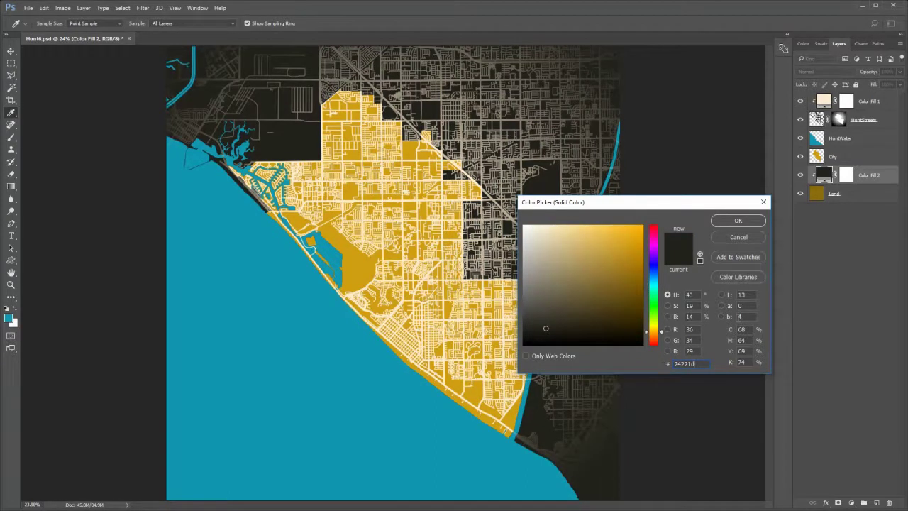
{"action": "left_click", "coordinate": [738, 221]}
{"action": "key", "text": "space"}
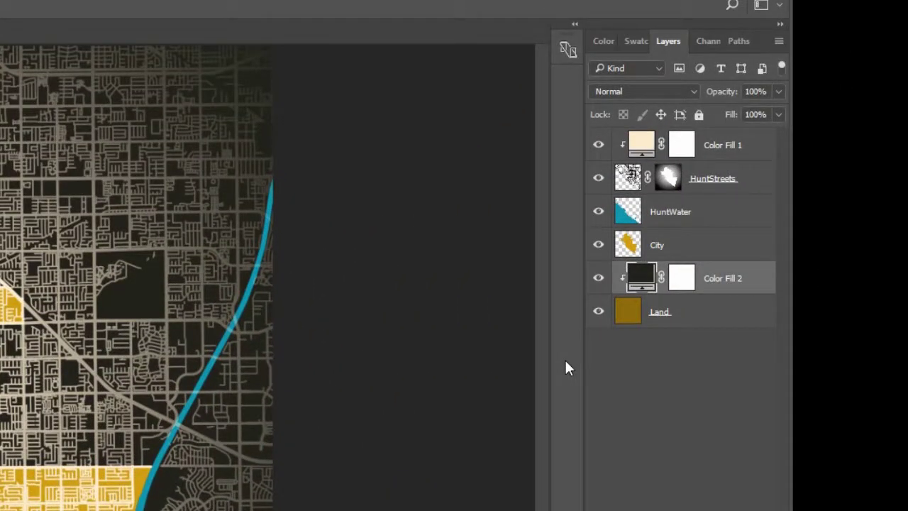
- Duplicate the dark Color Fill 2 layer above the City layer and clip the copy to City
{"action": "key", "text": "alt"}
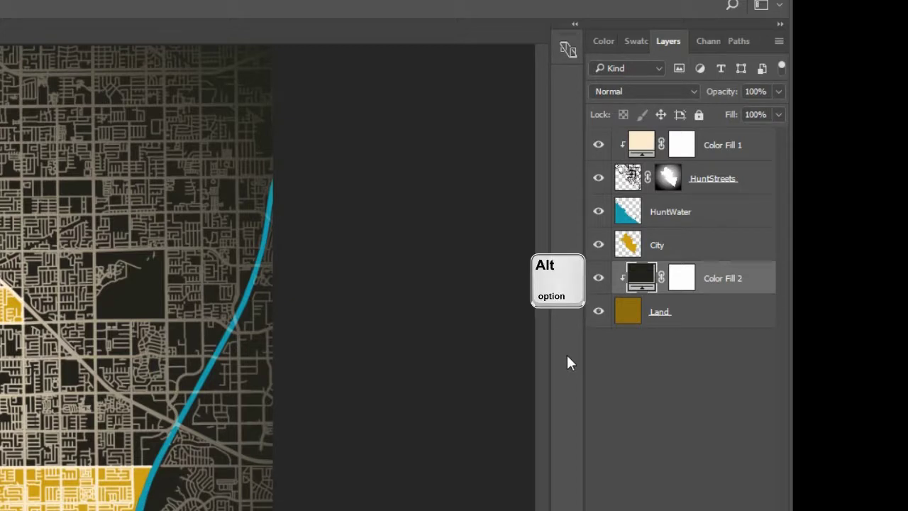
{"action": "left_click", "coordinate": [717, 277]}
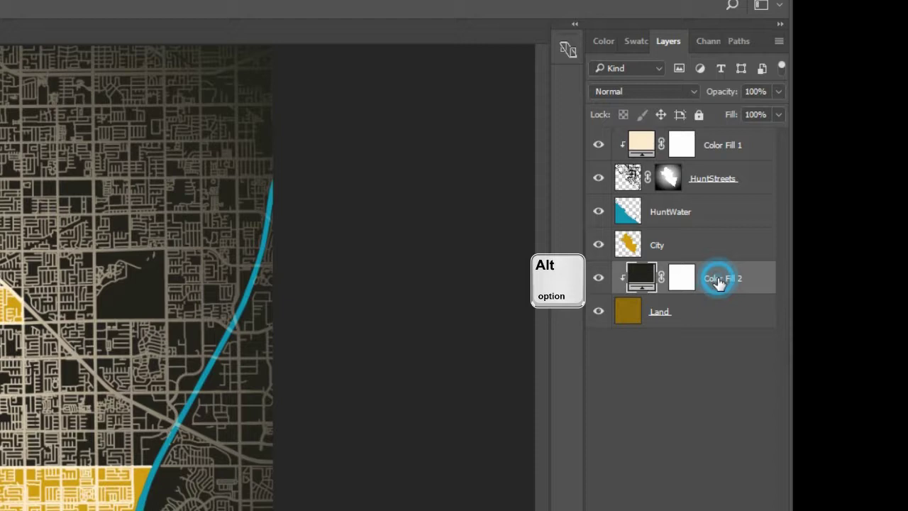
{"action": "left_click_drag", "start_coordinate": [719, 278], "coordinate": [714, 236]}
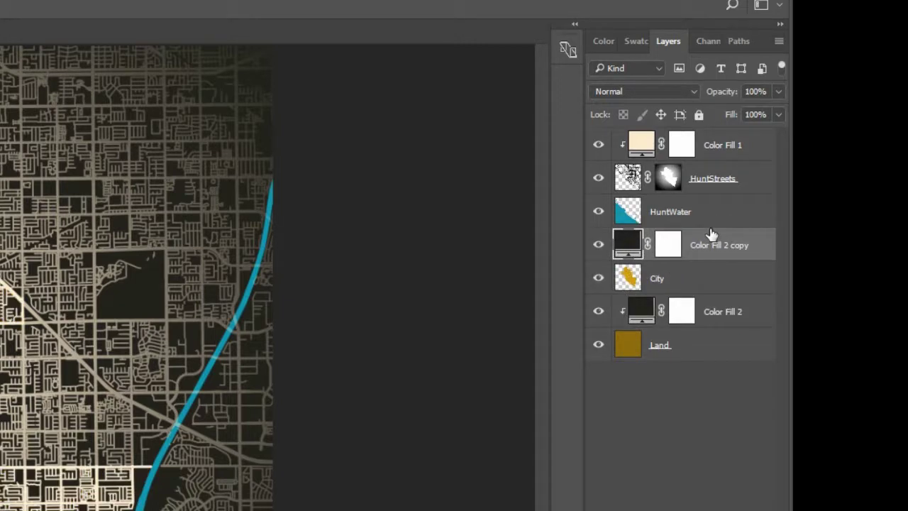
{"action": "key", "text": "ctrl+alt+g"}
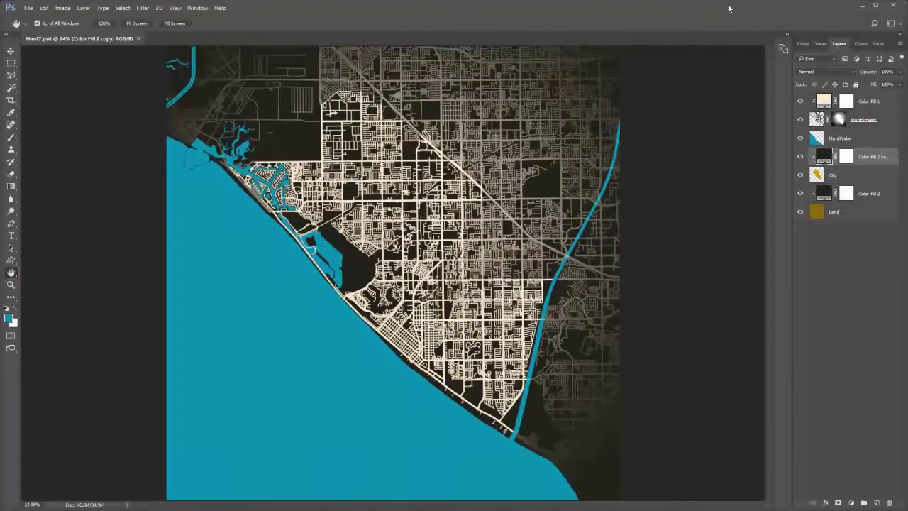
- Create a new layer named Border above Color Fill 1 and fill it with 50% gray
{"action": "left_click", "coordinate": [887, 103]}
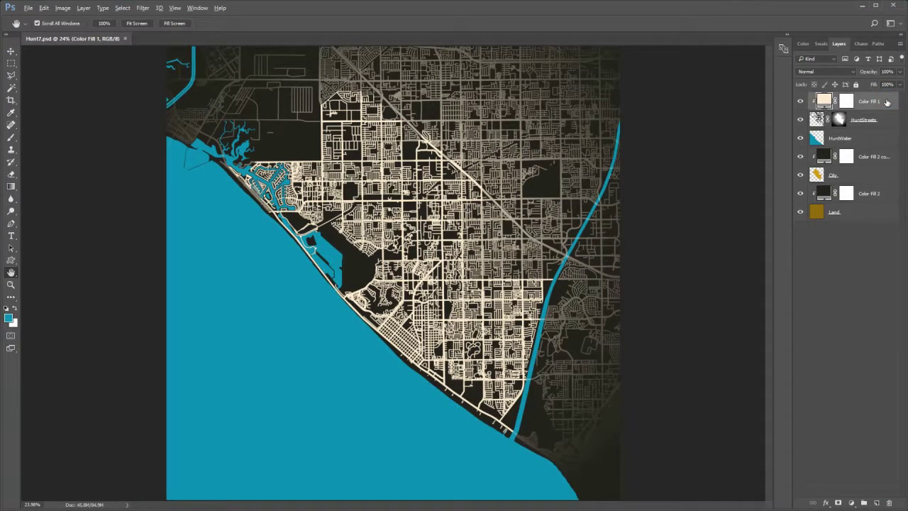
{"action": "key", "text": "ctrl+shift+n"}
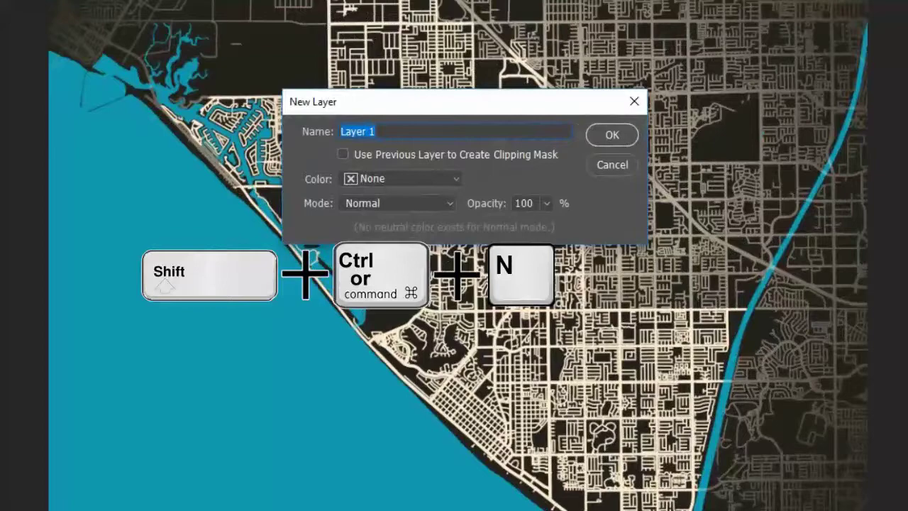
{"action": "type", "text": "Border"}
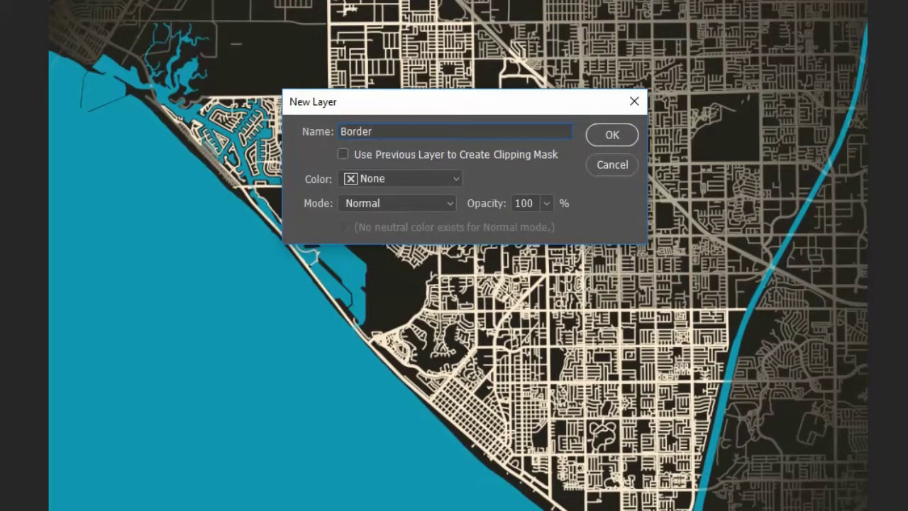
{"action": "left_click", "coordinate": [610, 136]}
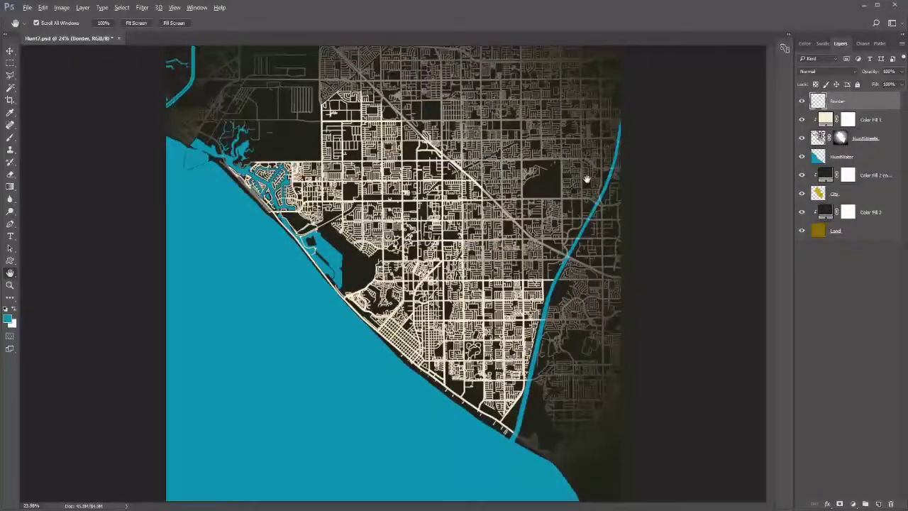
{"action": "key", "text": "shift+F5"}
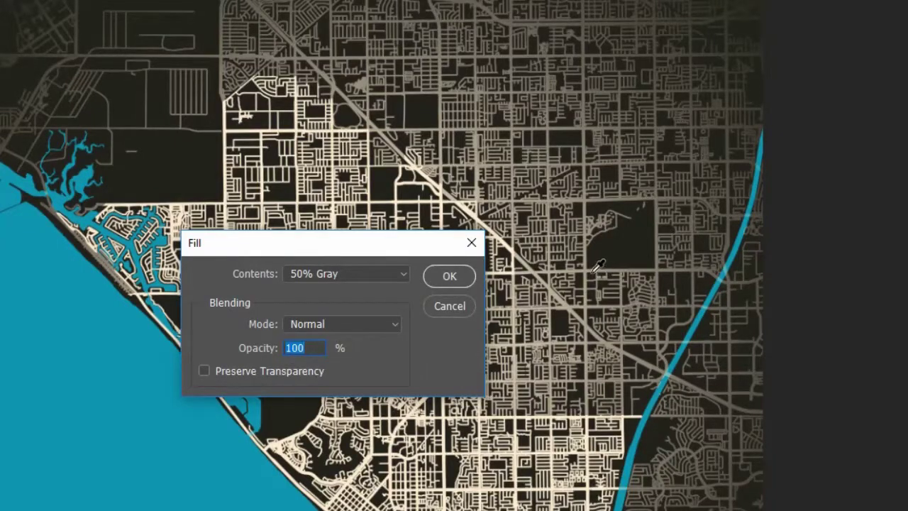
{"action": "left_click", "coordinate": [451, 275]}
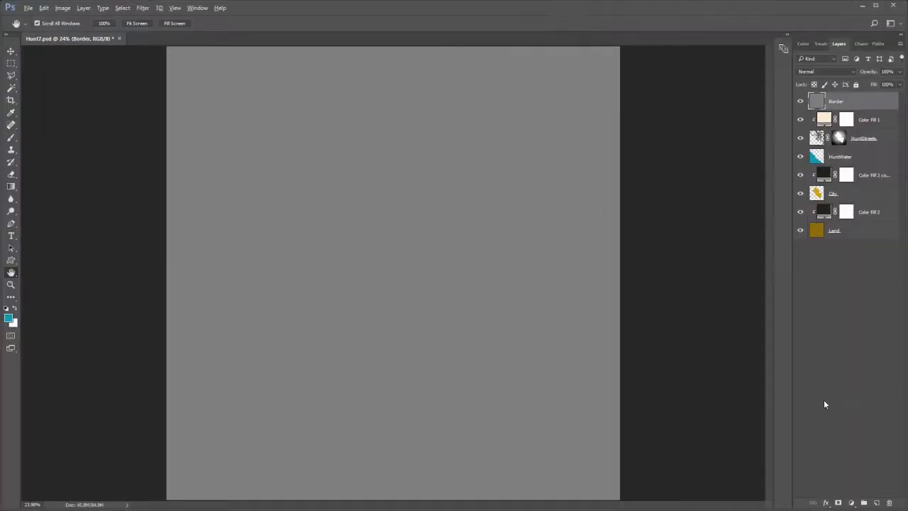
- Add a 24 px inside stroke in cream #FFEDD0 at 100% opacity to the Border layer
{"action": "left_click", "coordinate": [827, 504]}
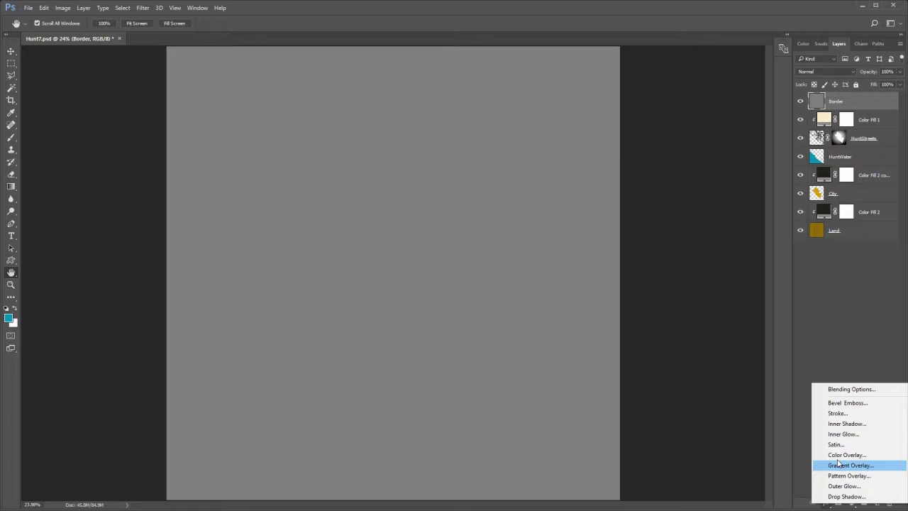
{"action": "left_click", "coordinate": [848, 414]}
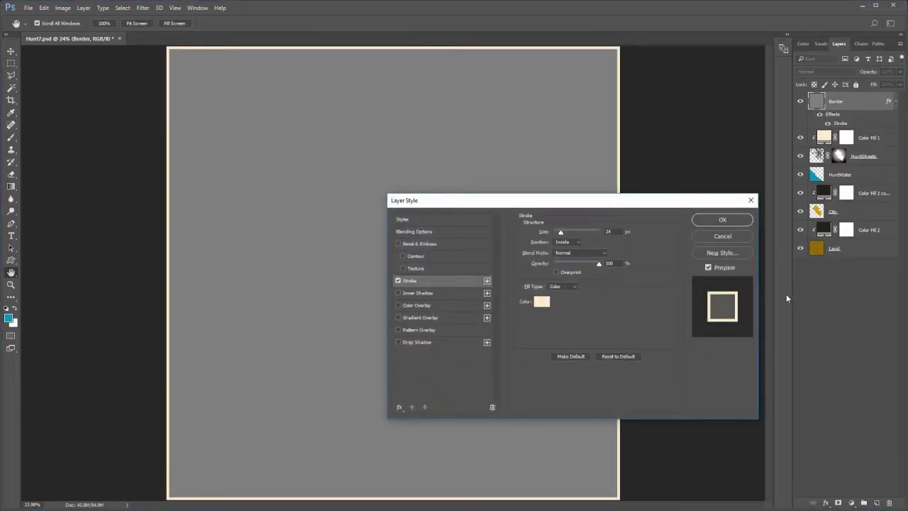
{"action": "left_click", "coordinate": [541, 301]}
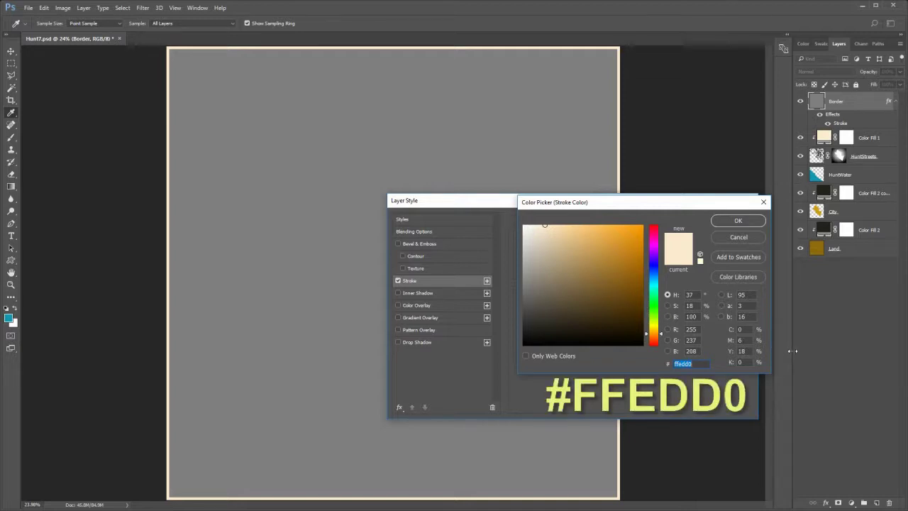
{"action": "left_click", "coordinate": [743, 221]}
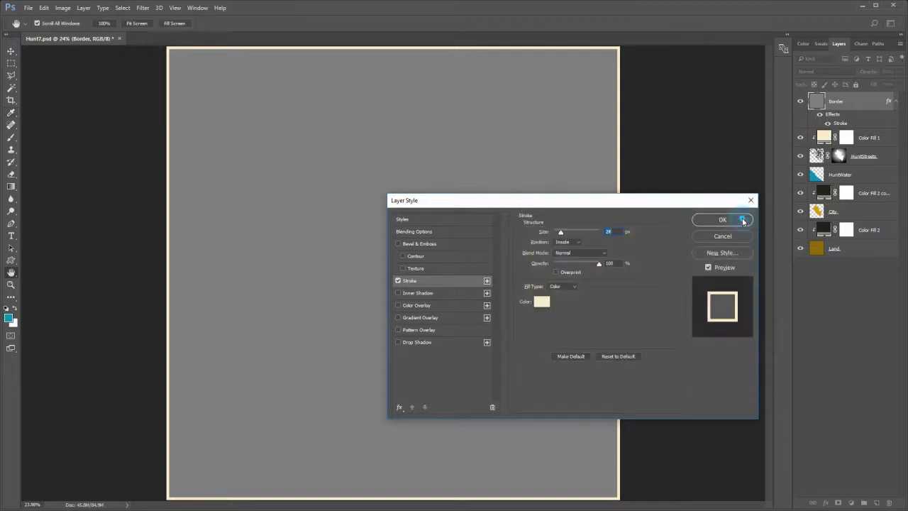
{"action": "left_click", "coordinate": [741, 220]}
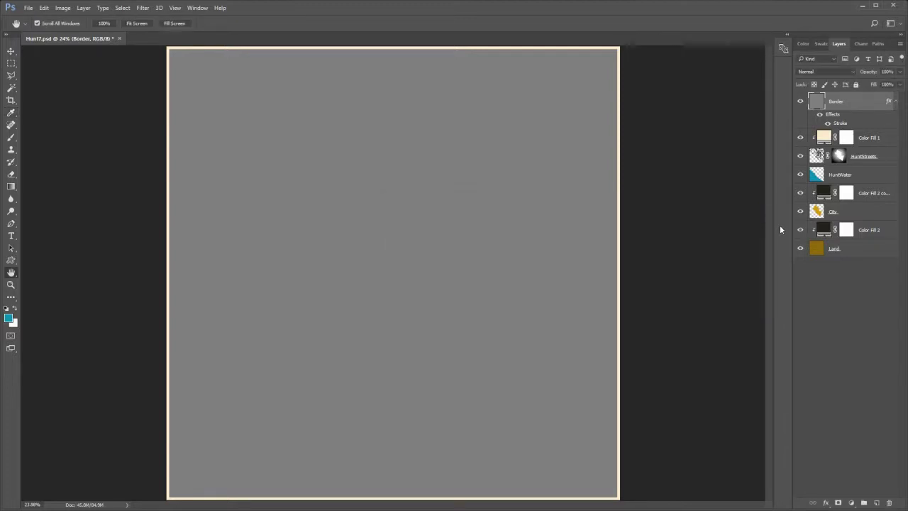
- Lower the Border layer's fill to 0% so that only its stroke shows over the map
{"action": "left_click", "coordinate": [901, 84]}
{"action": "left_click_drag", "start_coordinate": [901, 95], "coordinate": [847, 98]}
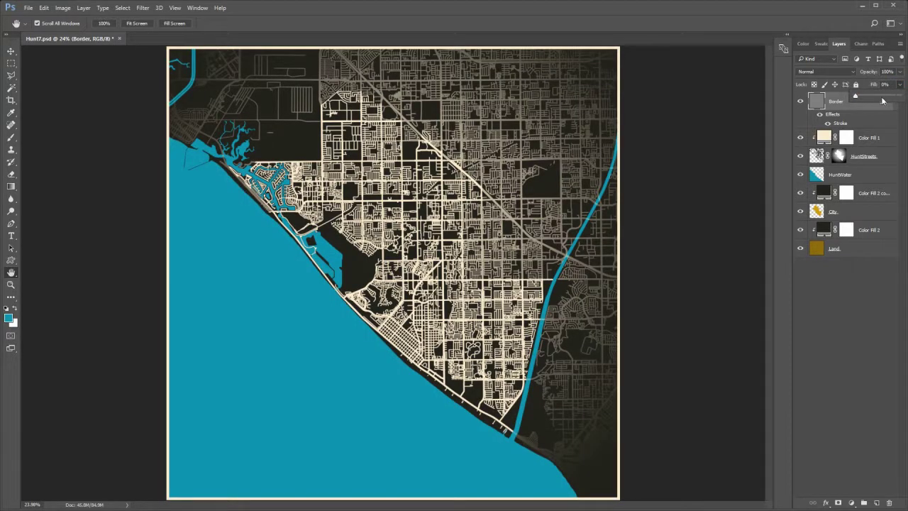
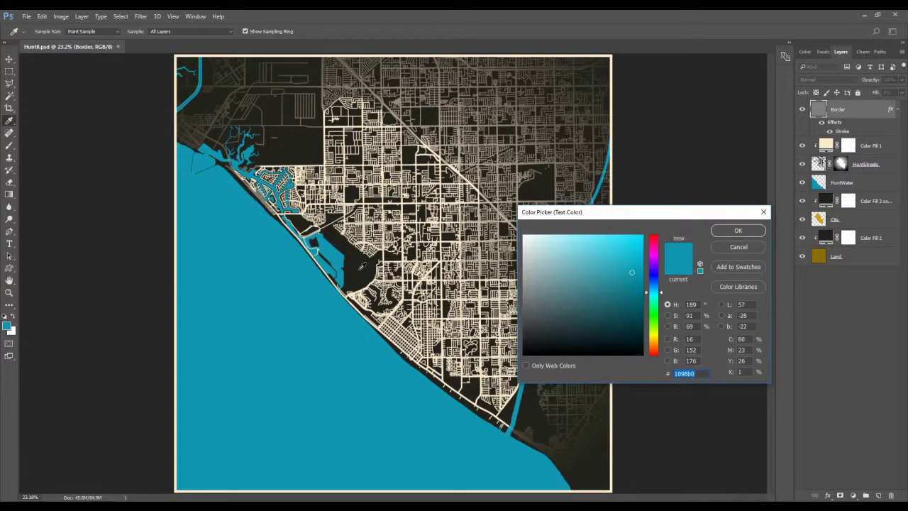
- Add the two-line title "Huntington Beach" / "California" over the ocean, using the map's dark land color #24221D for the text
{"action": "left_click", "coordinate": [362, 266]}
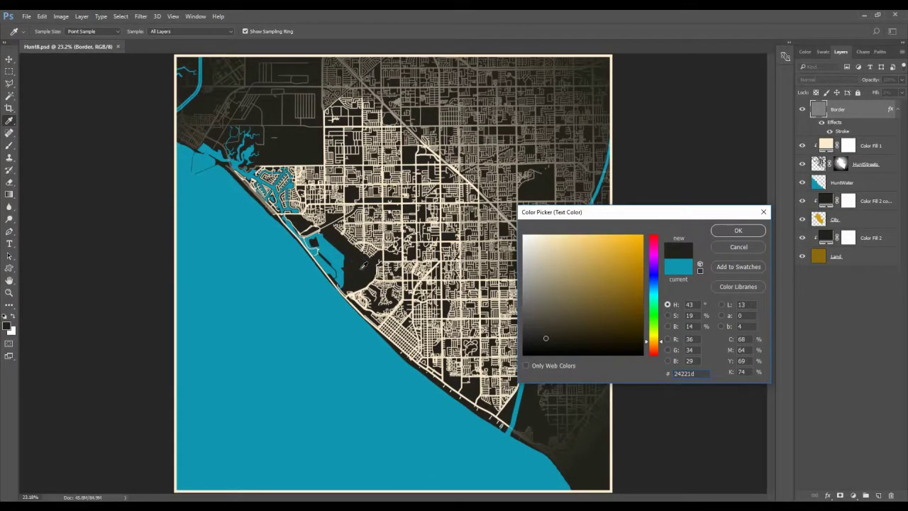
{"action": "left_click", "coordinate": [738, 231]}
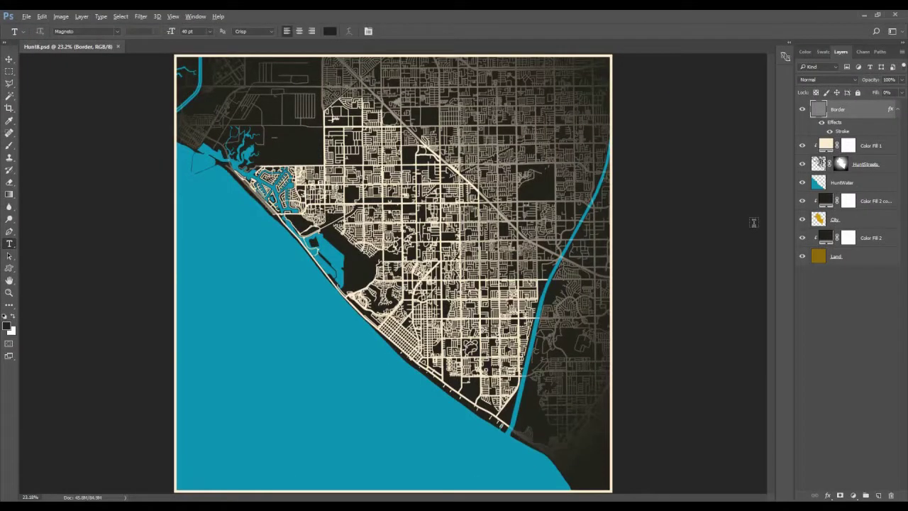
{"action": "left_click", "coordinate": [206, 442]}
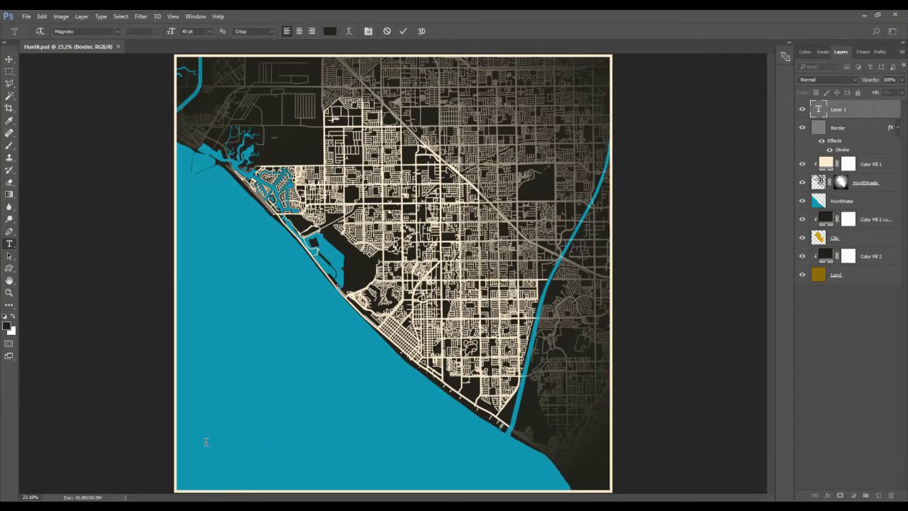
{"action": "type", "text": "Huntin"}
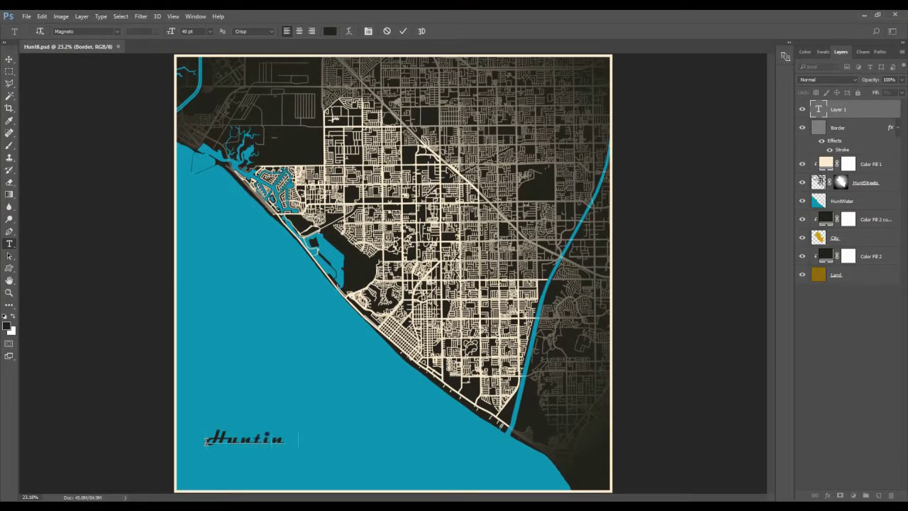
{"action": "type", "text": "gton Bea"}
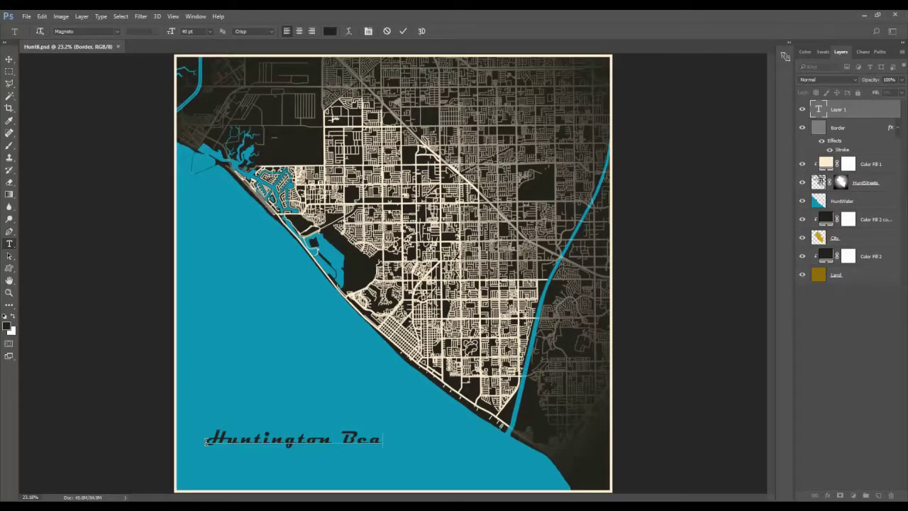
{"action": "type", "text": "ch Cali"}
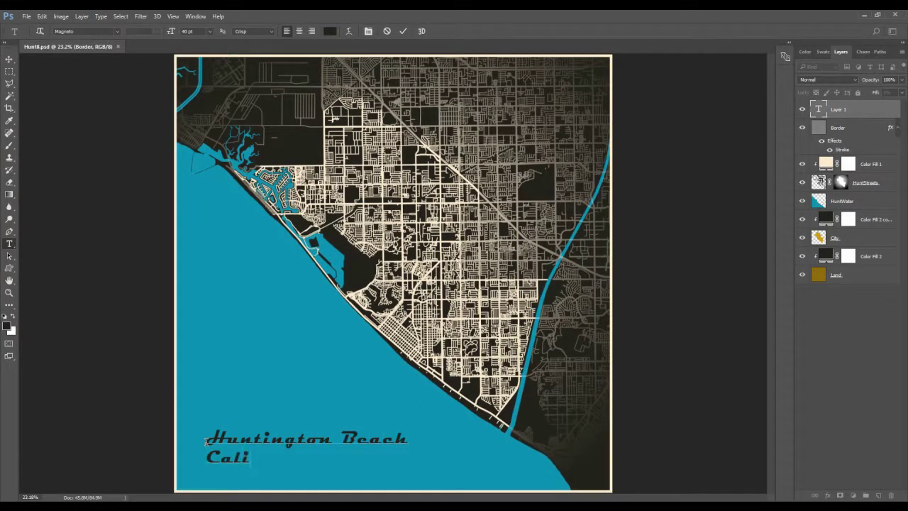
{"action": "type", "text": "fornia"}
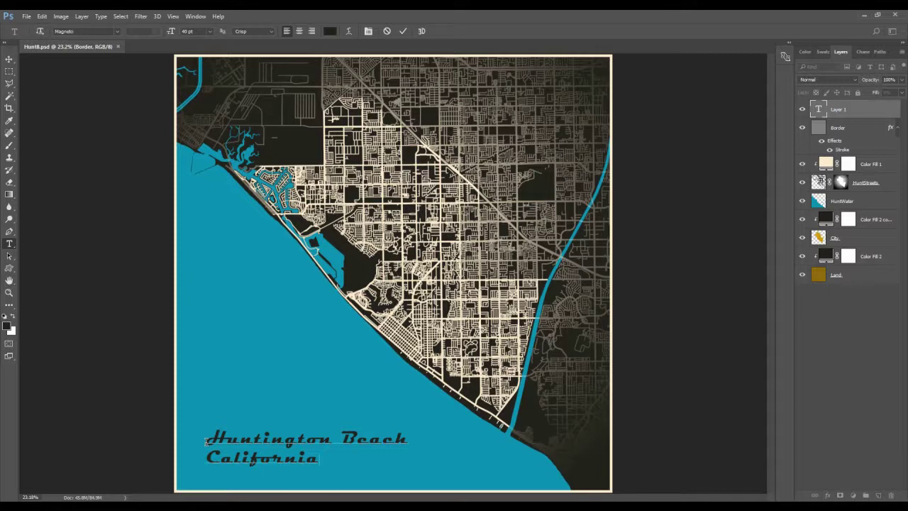
- Bring up the Character settings near the title text and choose a tracking of 75
{"action": "left_click", "coordinate": [369, 32]}
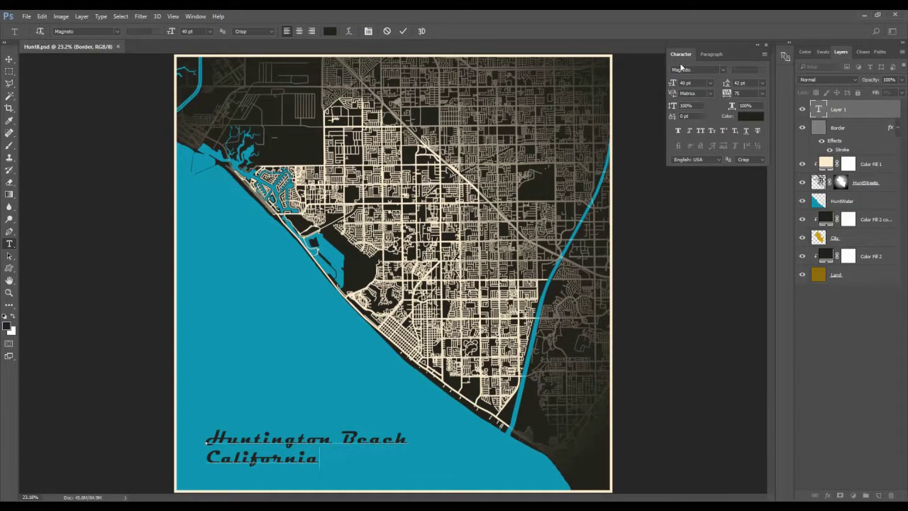
{"action": "left_click_drag", "start_coordinate": [737, 44], "coordinate": [457, 280]}
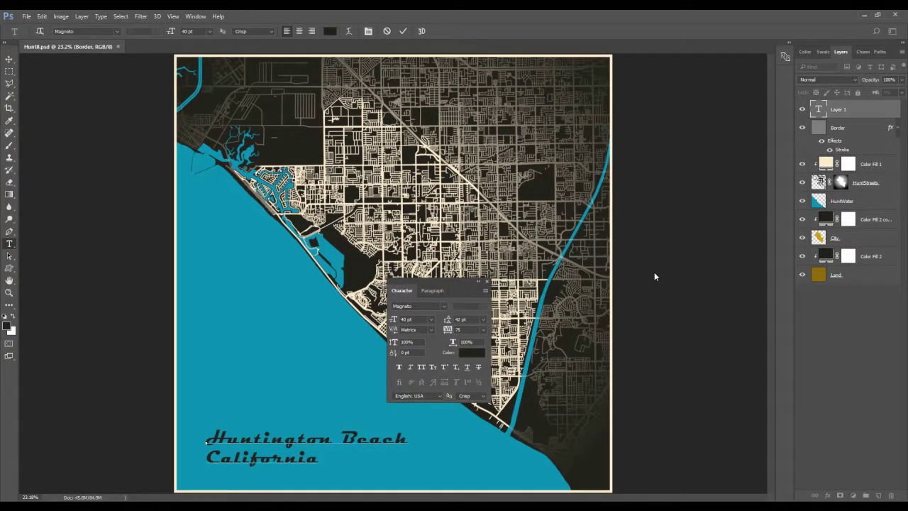
{"action": "left_click", "coordinate": [200, 19]}
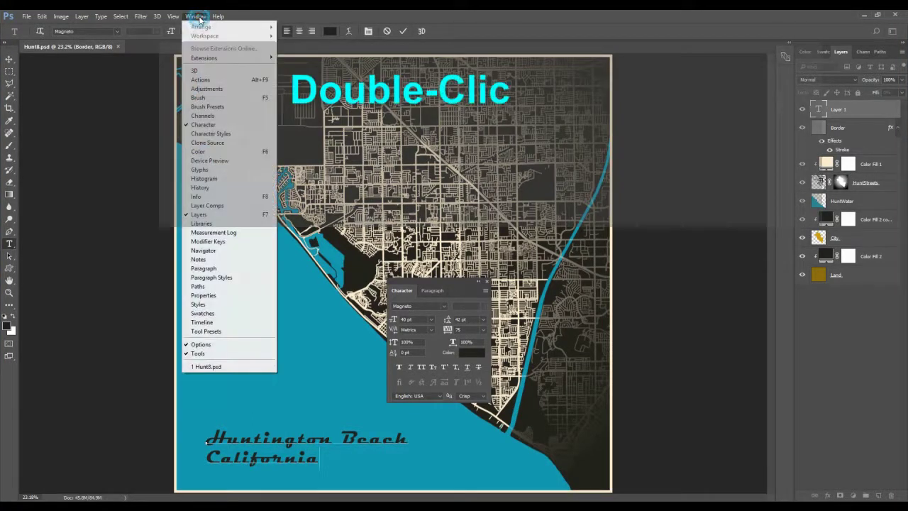
{"action": "left_click", "coordinate": [227, 126]}
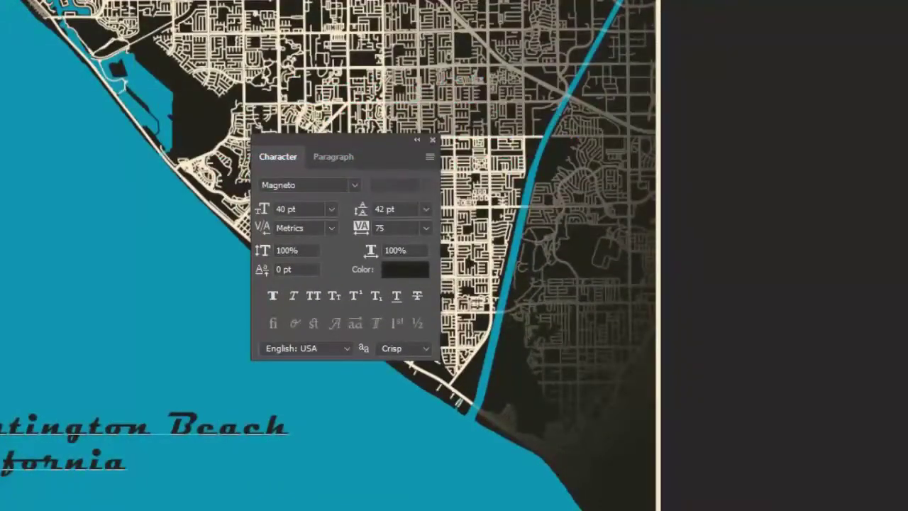
{"action": "left_click", "coordinate": [426, 228]}
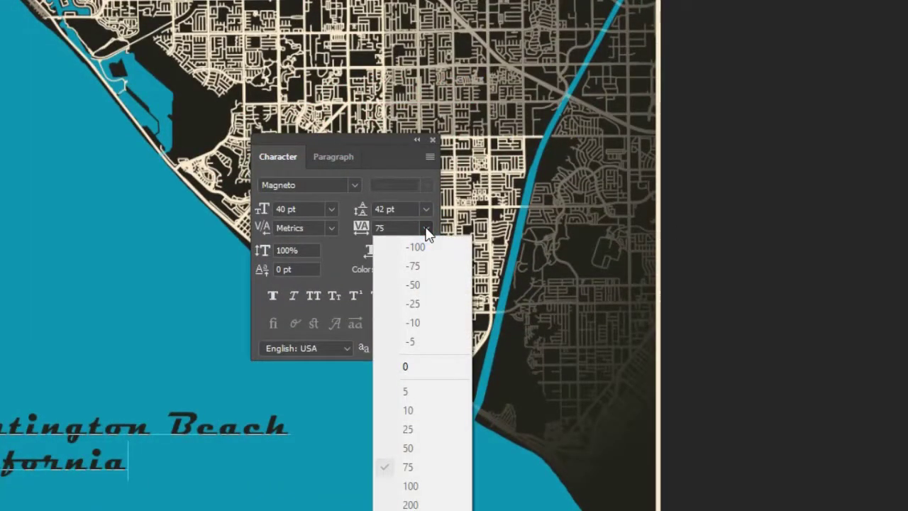
{"action": "left_click", "coordinate": [415, 468]}
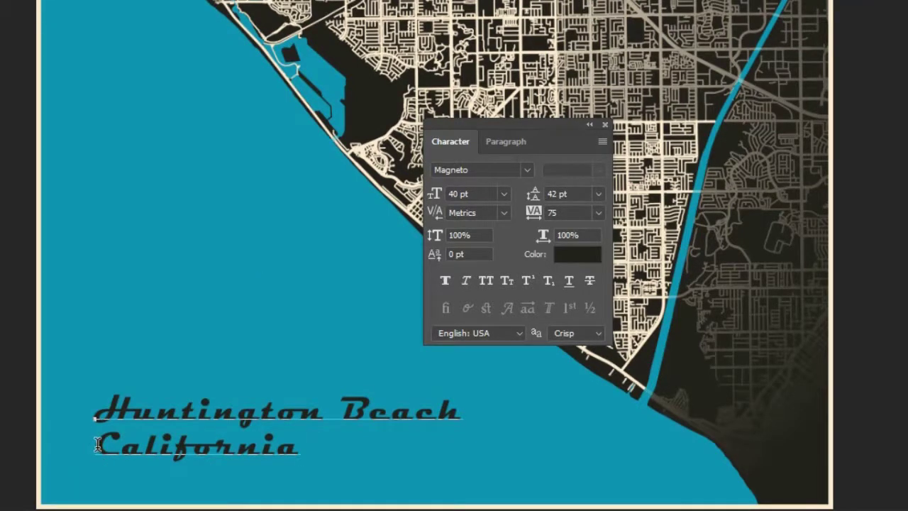
- Widen the tracking of the word "California" to 615 to match the line above, then commit the text and close the Character settings
{"action": "left_click_drag", "start_coordinate": [94, 444], "coordinate": [301, 453]}
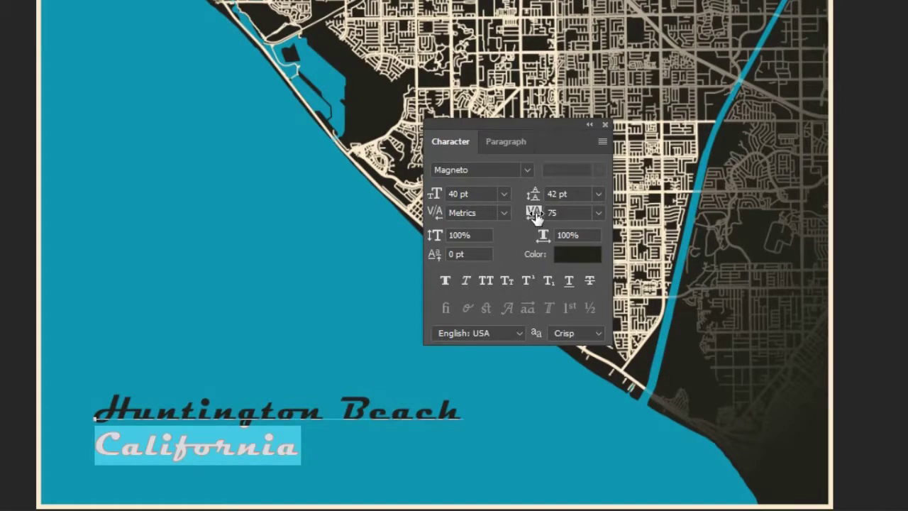
{"action": "left_click_drag", "start_coordinate": [535, 216], "coordinate": [561, 218]}
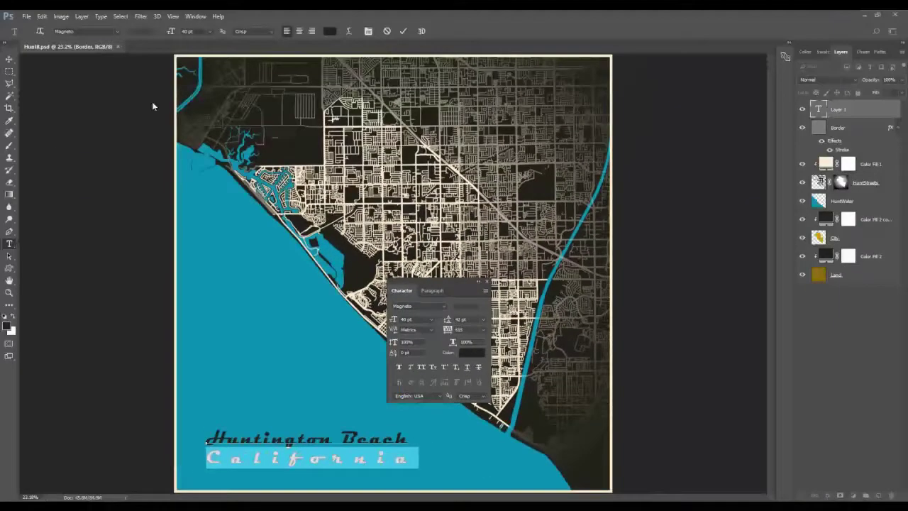
{"action": "left_click", "coordinate": [403, 32]}
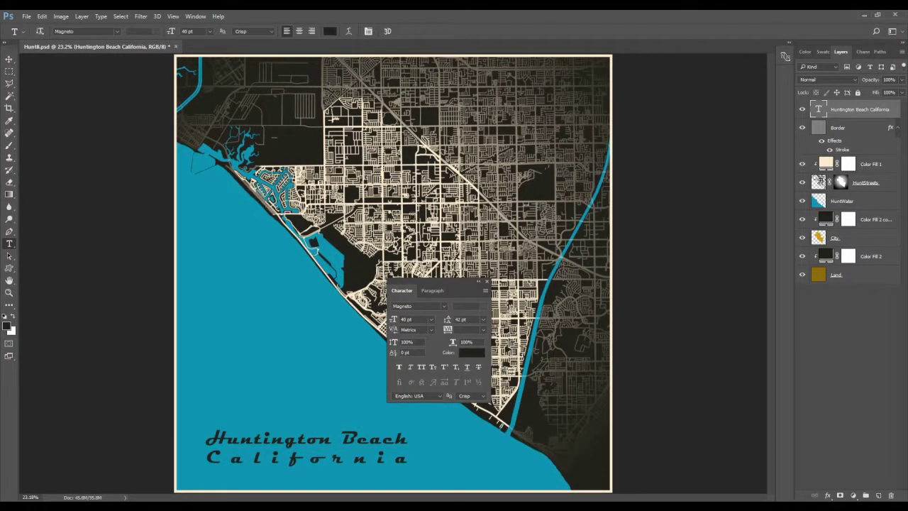
{"action": "left_click", "coordinate": [487, 281]}
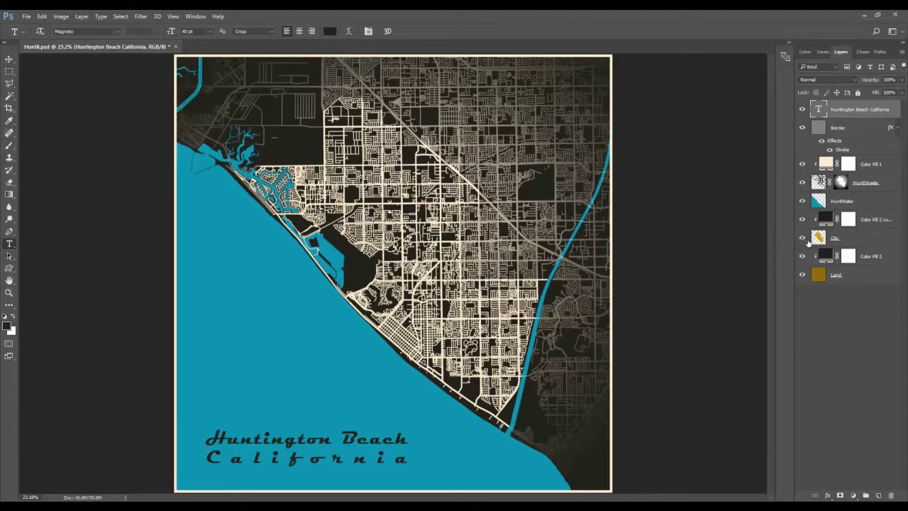
- Move the title text slightly down and left, closer to the map's lower-left corner
{"action": "left_click", "coordinate": [9, 60]}
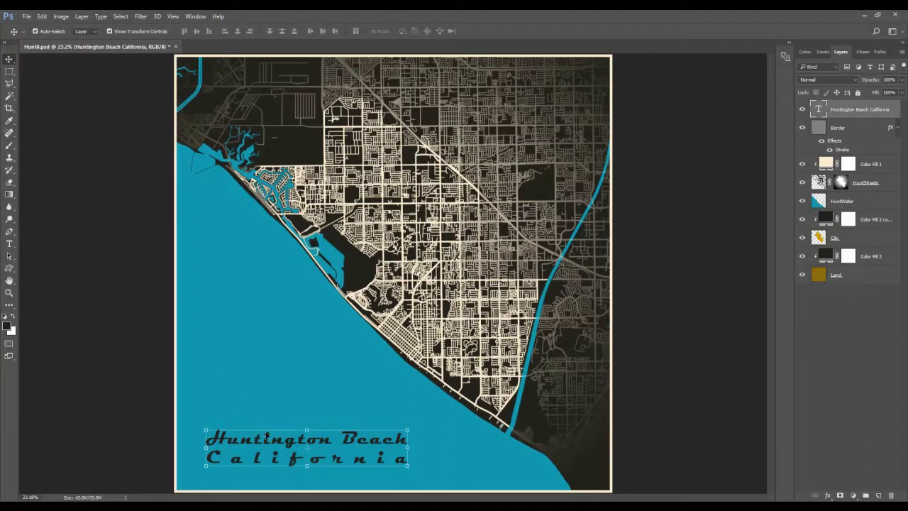
{"action": "left_click_drag", "start_coordinate": [258, 444], "coordinate": [242, 451]}
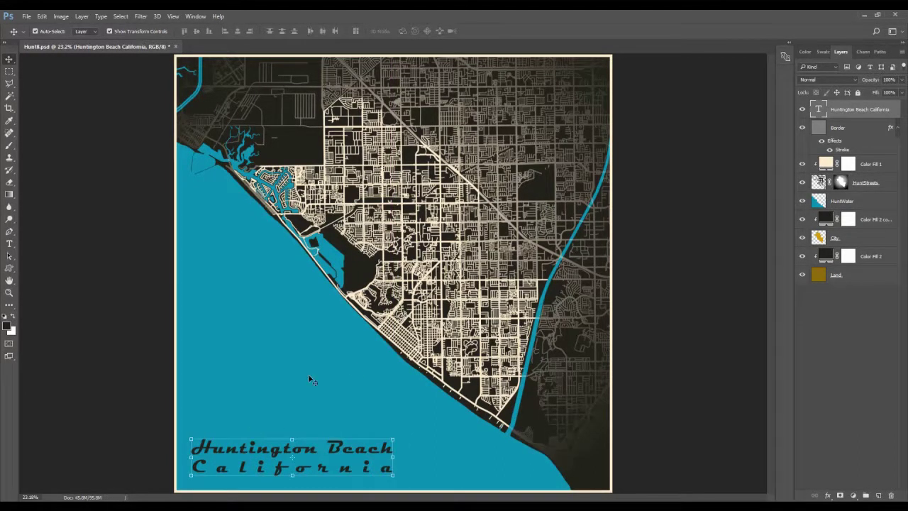
{"action": "left_click", "coordinate": [9, 281]}
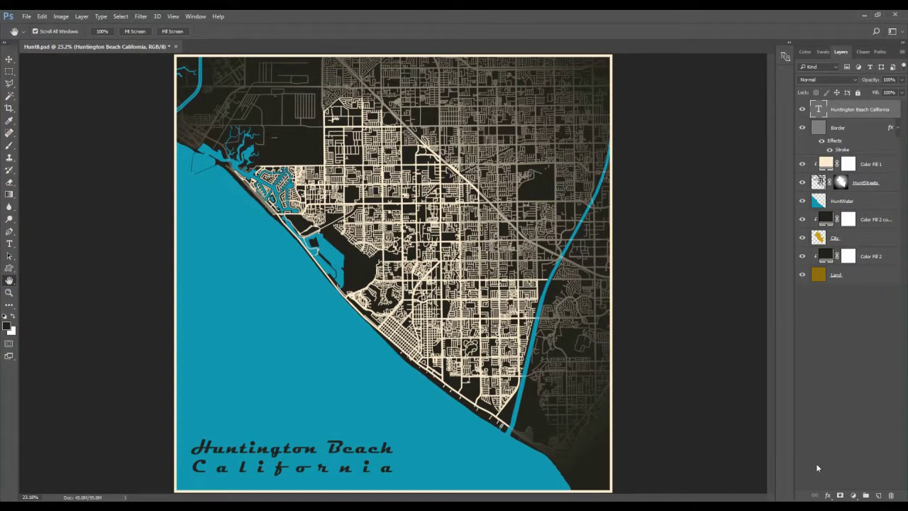
- Add a 10 px outside stroke in cream #FFEDD0 at 100% opacity to the title text layer
{"action": "left_click", "coordinate": [829, 497]}
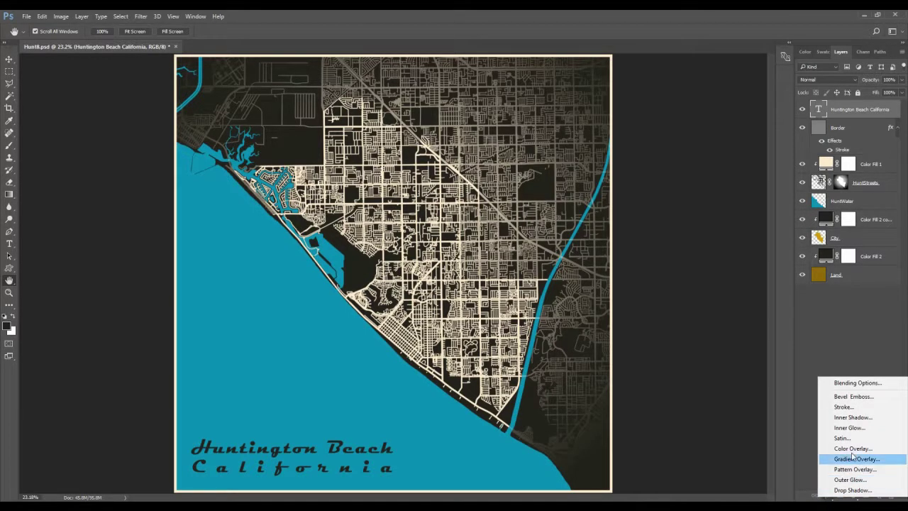
{"action": "left_click", "coordinate": [866, 408]}
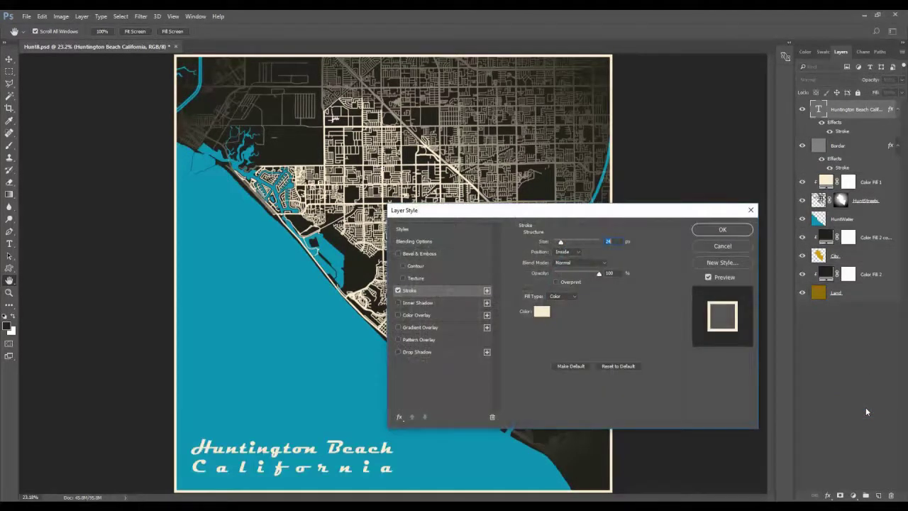
{"action": "type", "text": "10"}
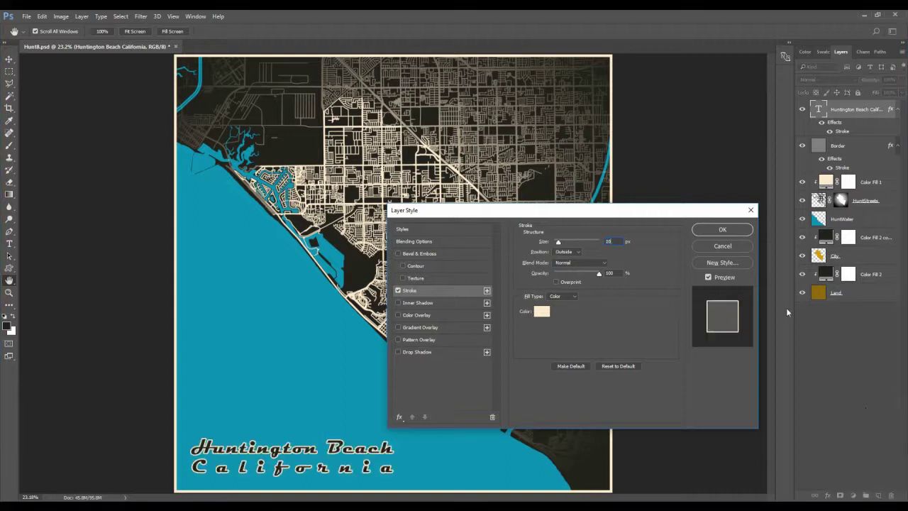
{"action": "left_click", "coordinate": [542, 312]}
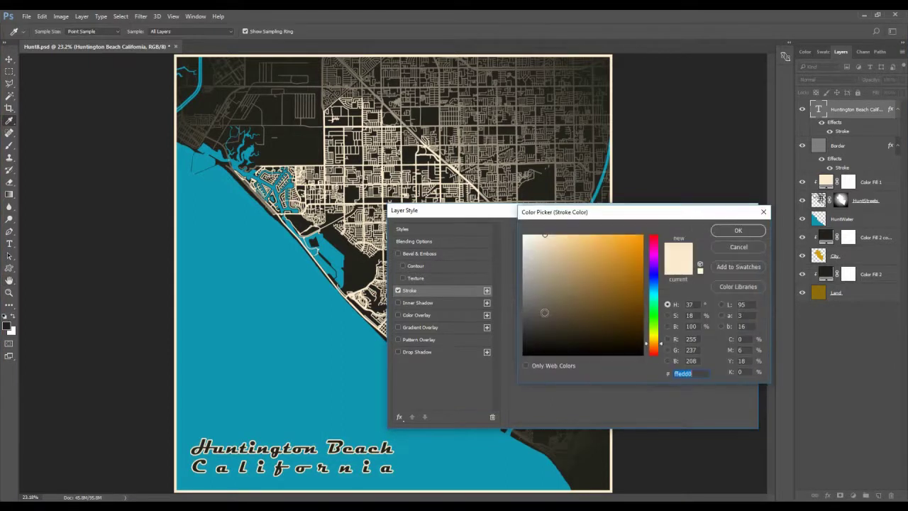
{"action": "left_click_drag", "start_coordinate": [374, 218], "coordinate": [364, 219]}
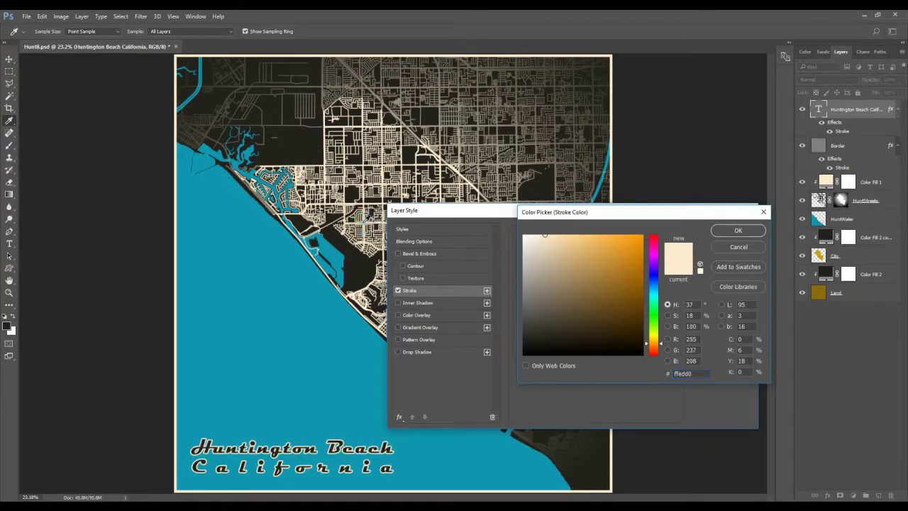
{"action": "left_click", "coordinate": [738, 231]}
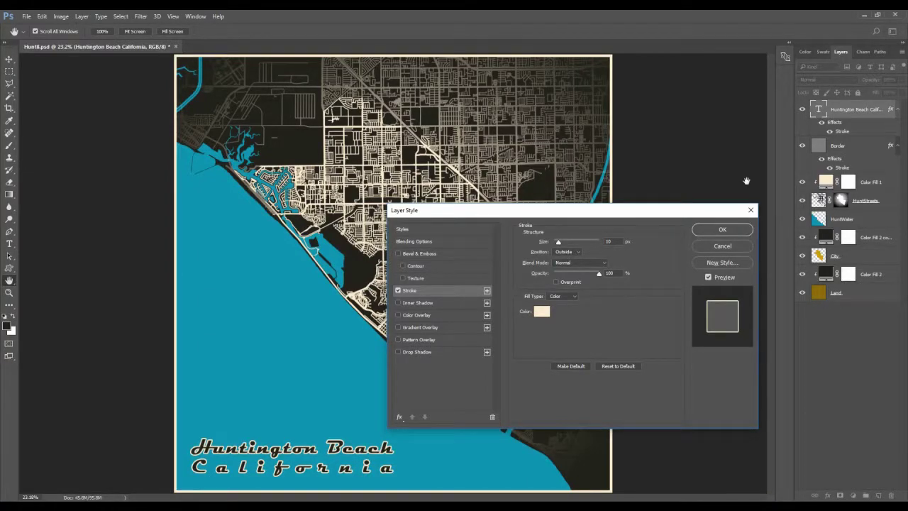
{"action": "left_click", "coordinate": [722, 229]}
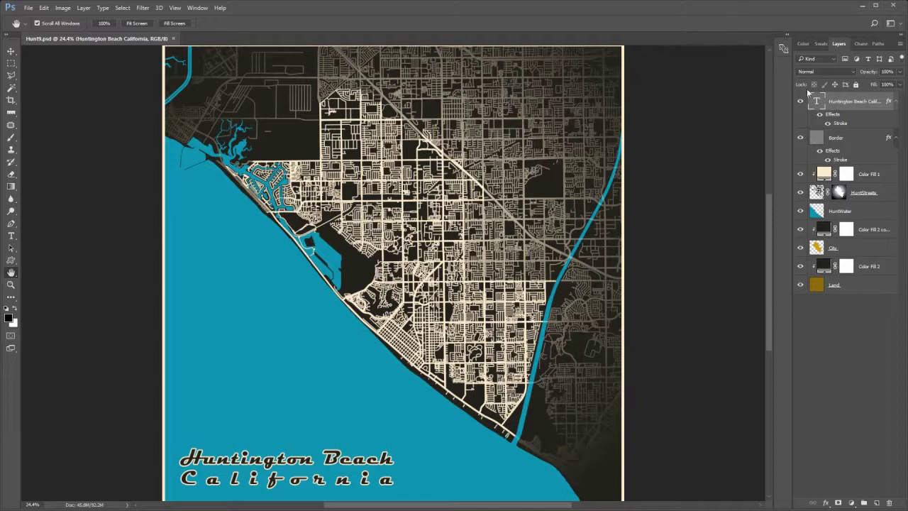
- Add a white-filled layer named Water Texture directly above HuntWater and clip it to HuntWater
{"action": "left_click", "coordinate": [876, 211]}
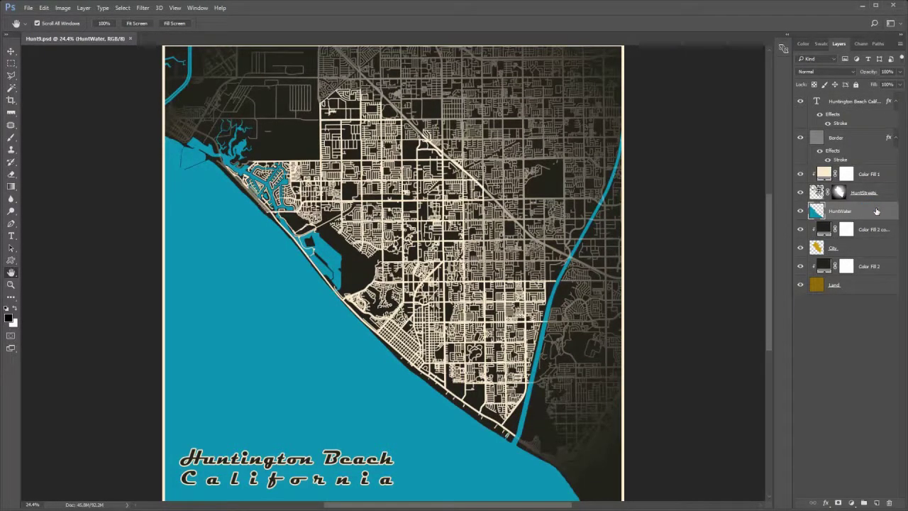
{"action": "key", "text": "ctrl+shift+n"}
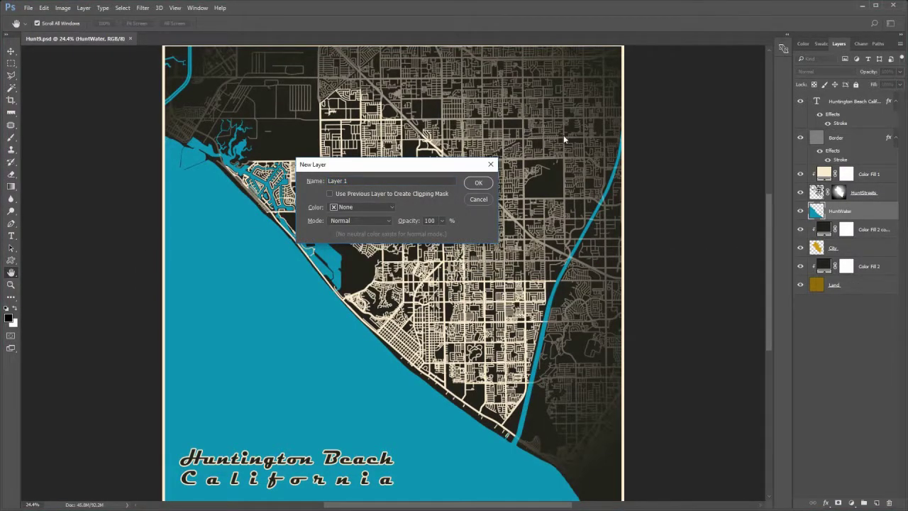
{"action": "type", "text": "Water Texture"}
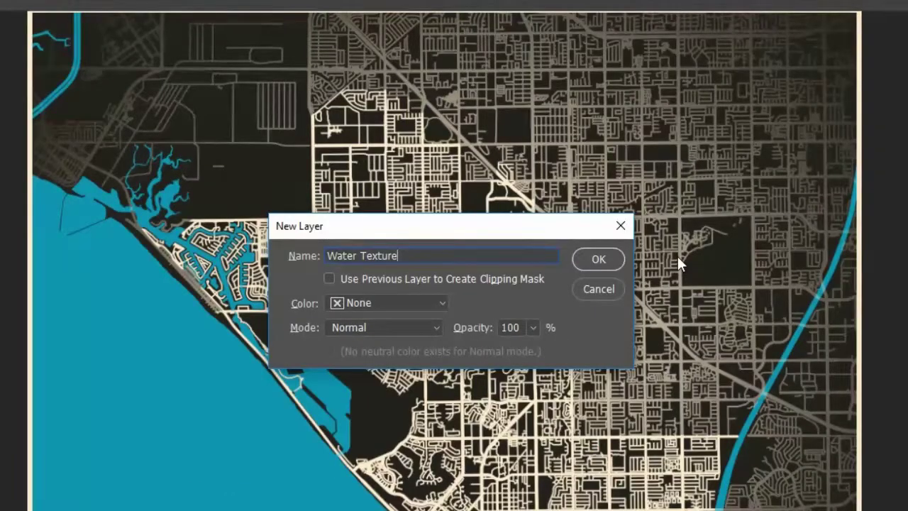
{"action": "left_click", "coordinate": [593, 257]}
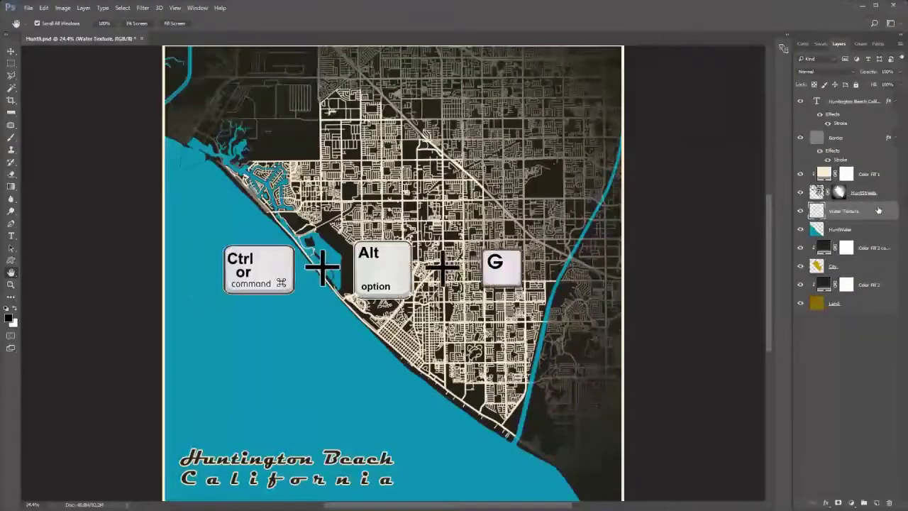
{"action": "key", "text": "ctrl+alt+g"}
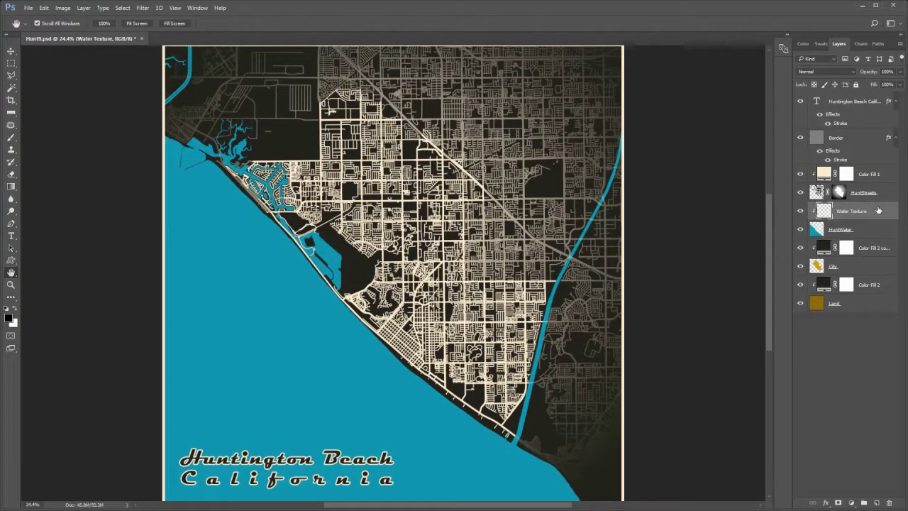
{"action": "key", "text": "ctrl+Delete"}
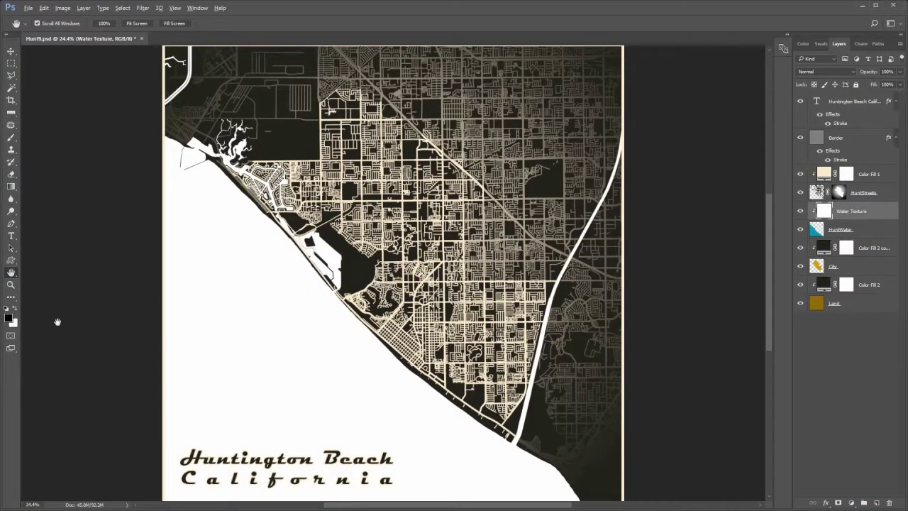
- Set the foreground color to teal #0EADAF and the background color to lighter teal #11C5C7
{"action": "left_click", "coordinate": [9, 319]}
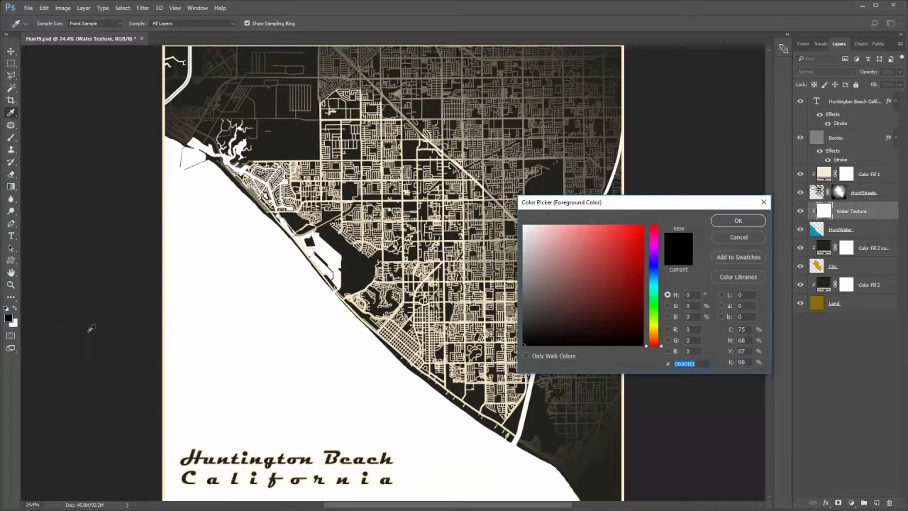
{"action": "type", "text": "0EADAF"}
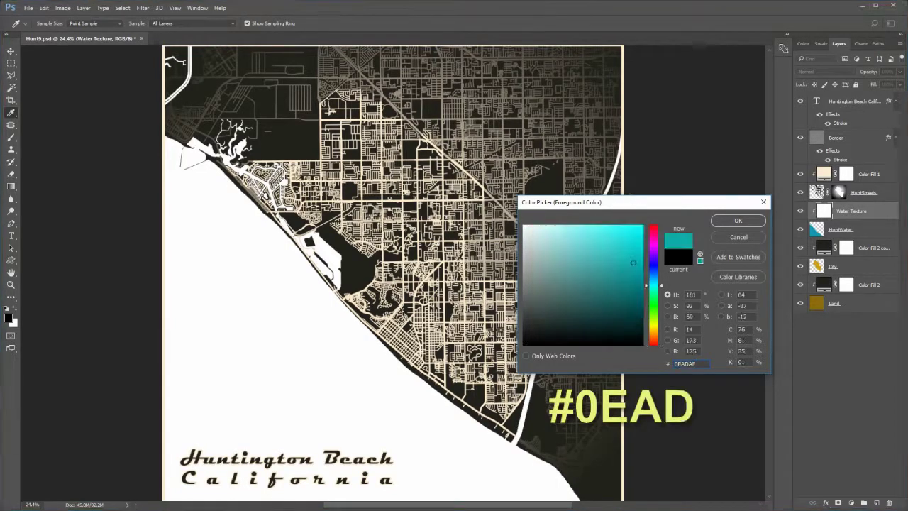
{"action": "left_click", "coordinate": [738, 220]}
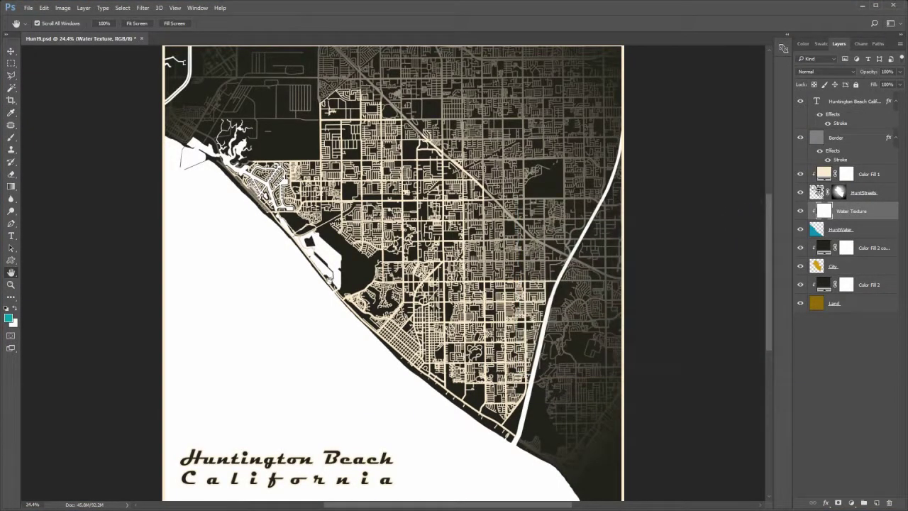
{"action": "left_click", "coordinate": [13, 323]}
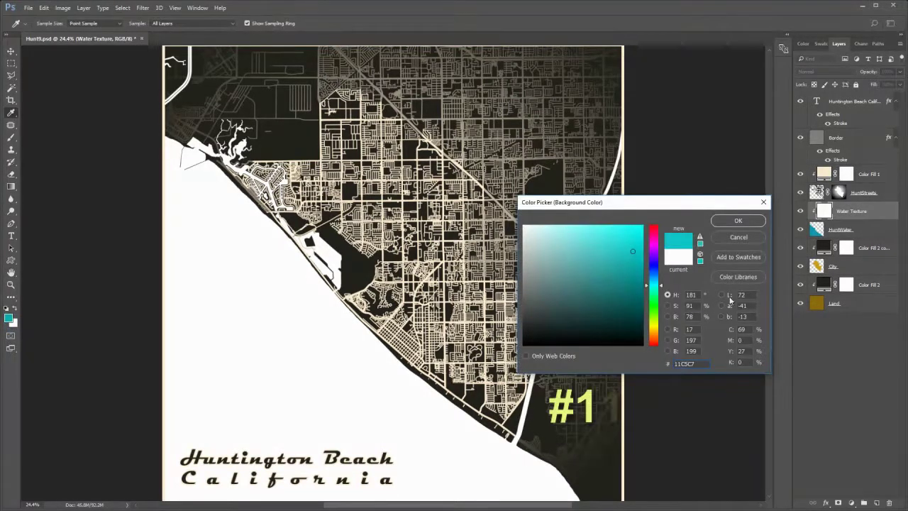
{"action": "left_click", "coordinate": [740, 222]}
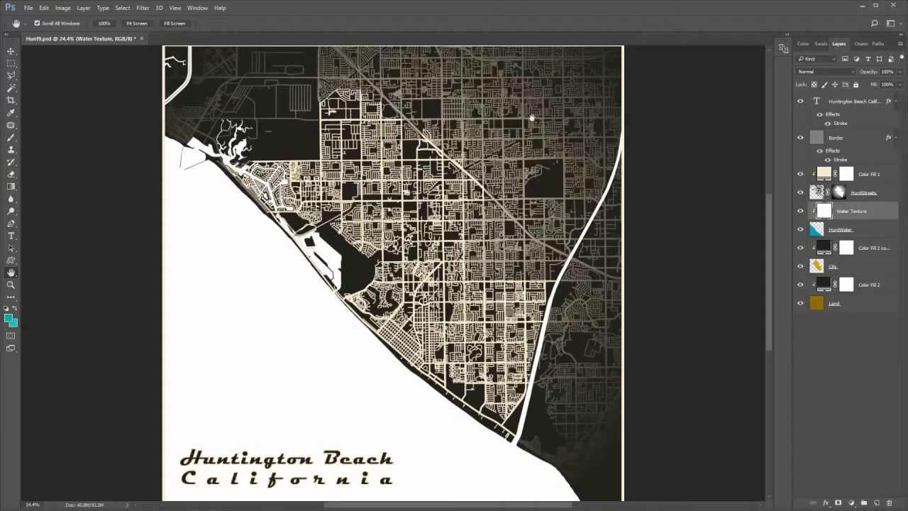
- Render a Fibers filter on the Water Texture layer with variance 20 and strength 10
{"action": "left_click", "coordinate": [143, 7]}
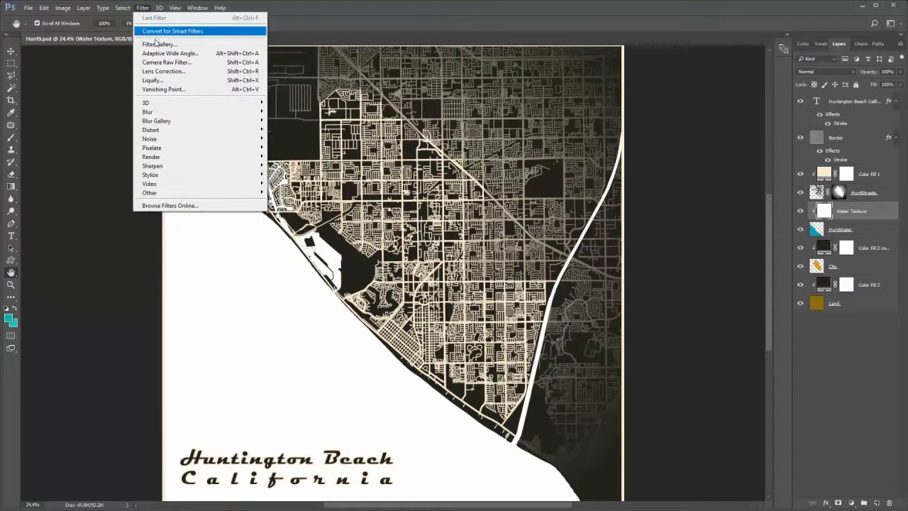
{"action": "left_click", "coordinate": [184, 156]}
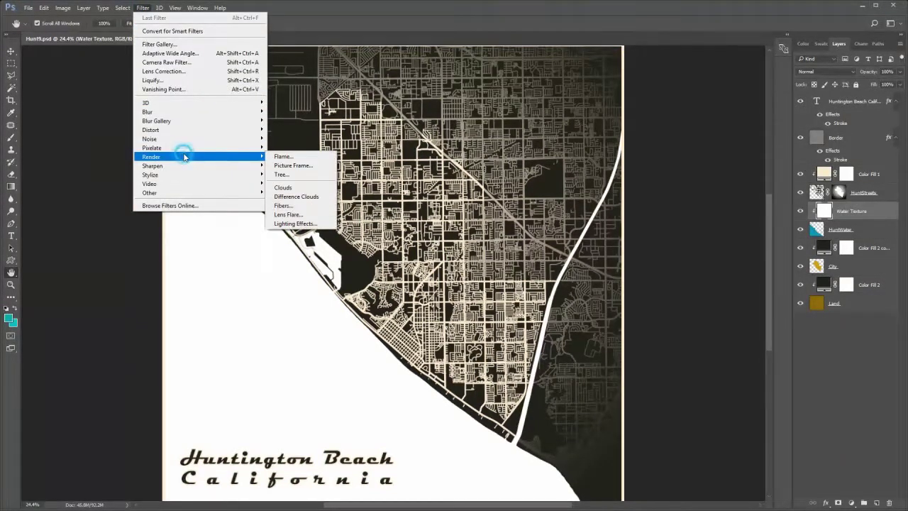
{"action": "left_click", "coordinate": [305, 207]}
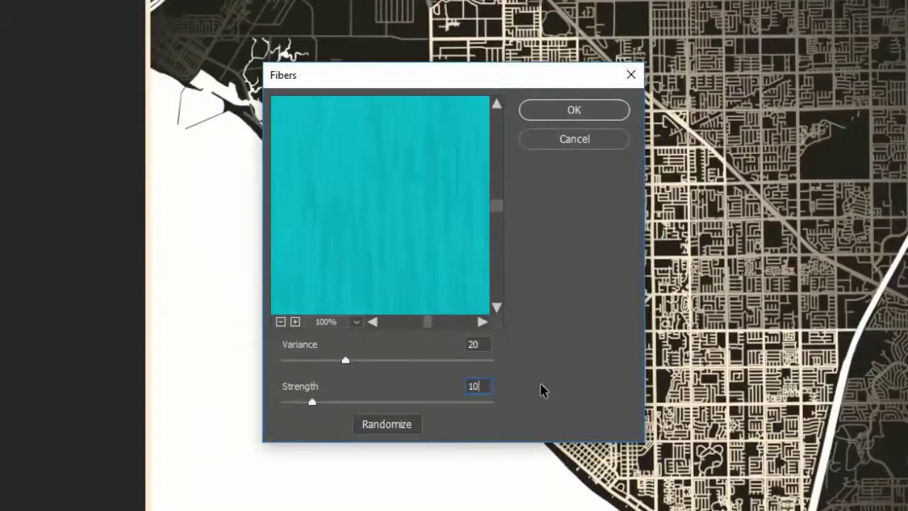
{"action": "left_click", "coordinate": [590, 110]}
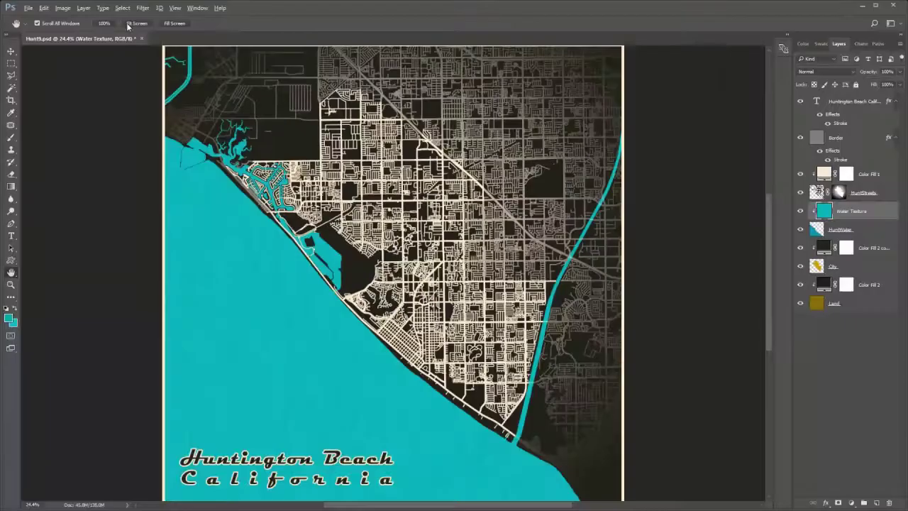
- Rotate the Water Texture layer 90° clockwise and convert it to a smart object
{"action": "left_click", "coordinate": [44, 8]}
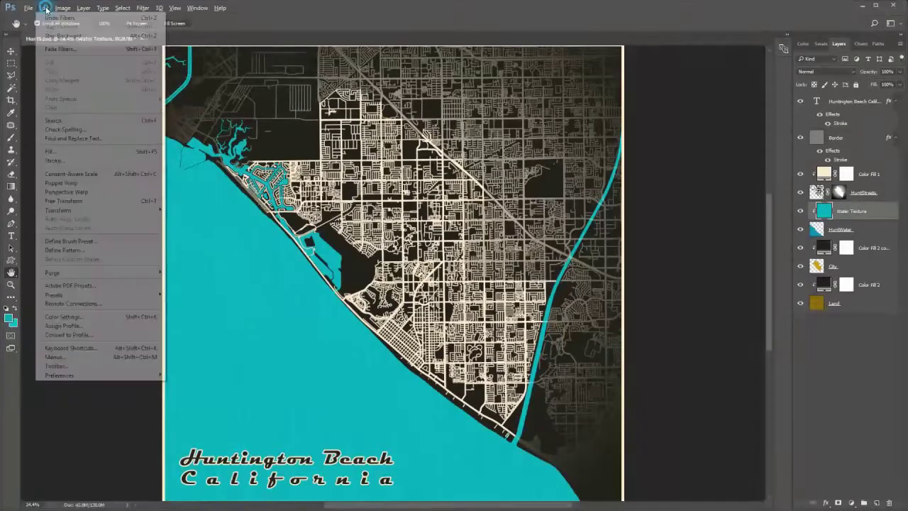
{"action": "left_click", "coordinate": [96, 211]}
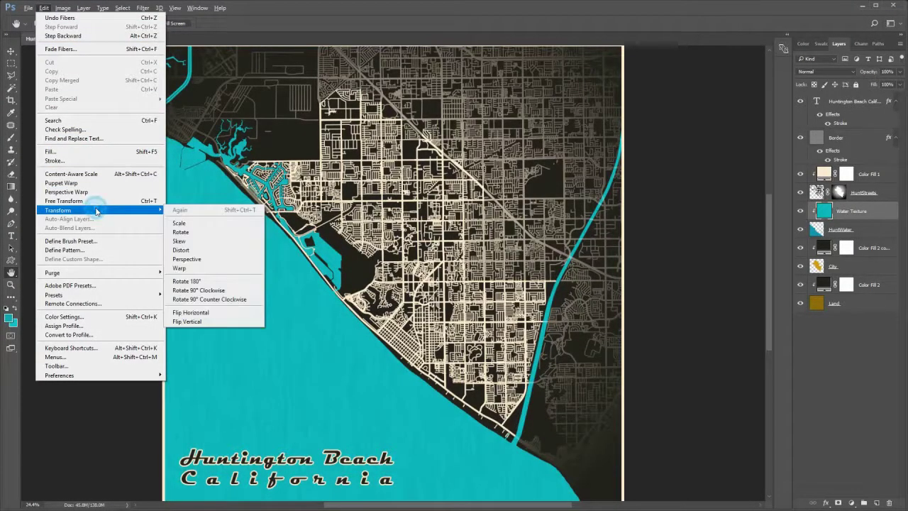
{"action": "left_click", "coordinate": [242, 291]}
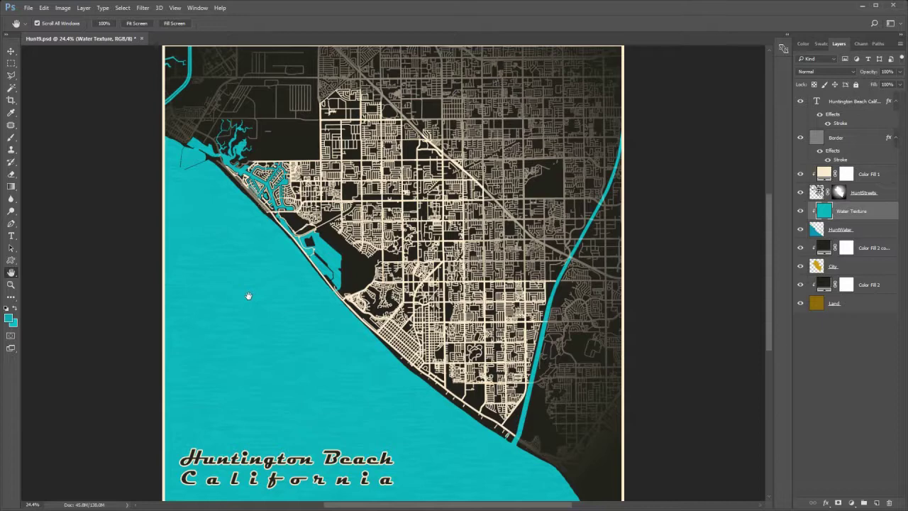
{"action": "right_click", "coordinate": [882, 215]}
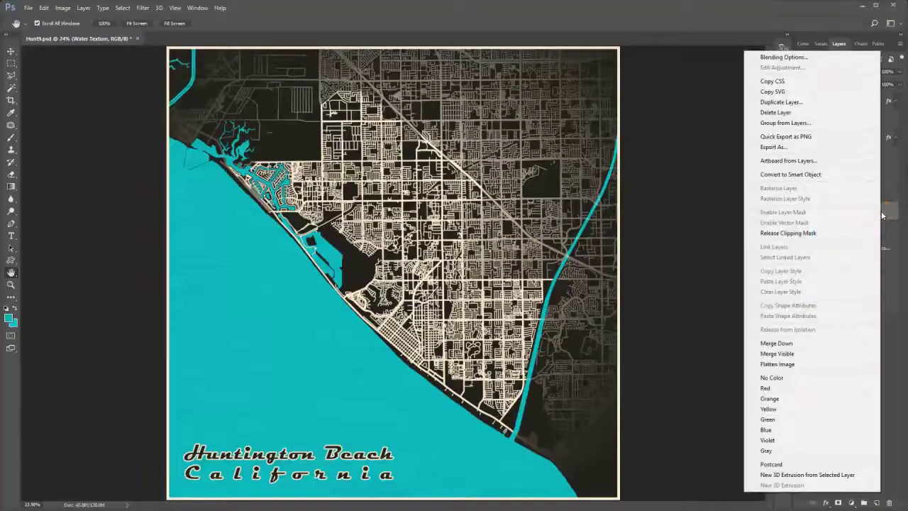
{"action": "left_click", "coordinate": [838, 178]}
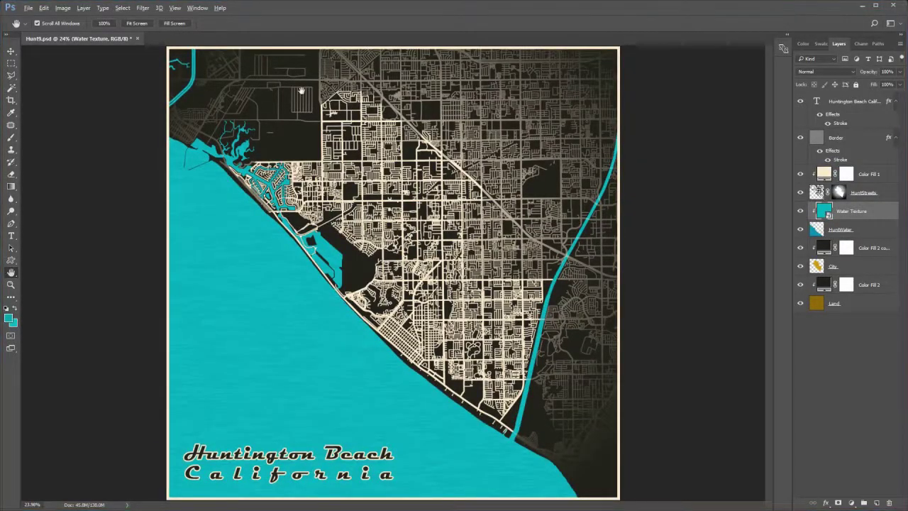
- Open the Gaussian Blur filter for the Water Texture smart object
{"action": "left_click", "coordinate": [143, 8]}
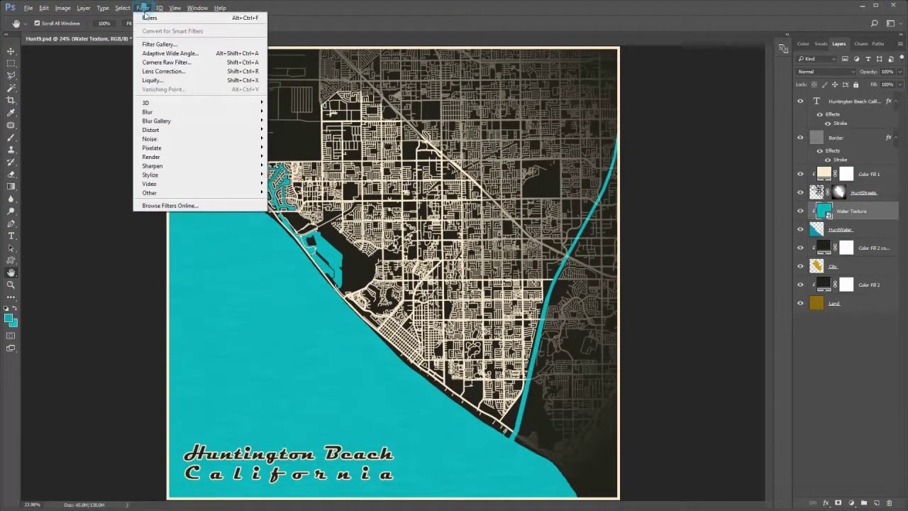
{"action": "left_click", "coordinate": [182, 112]}
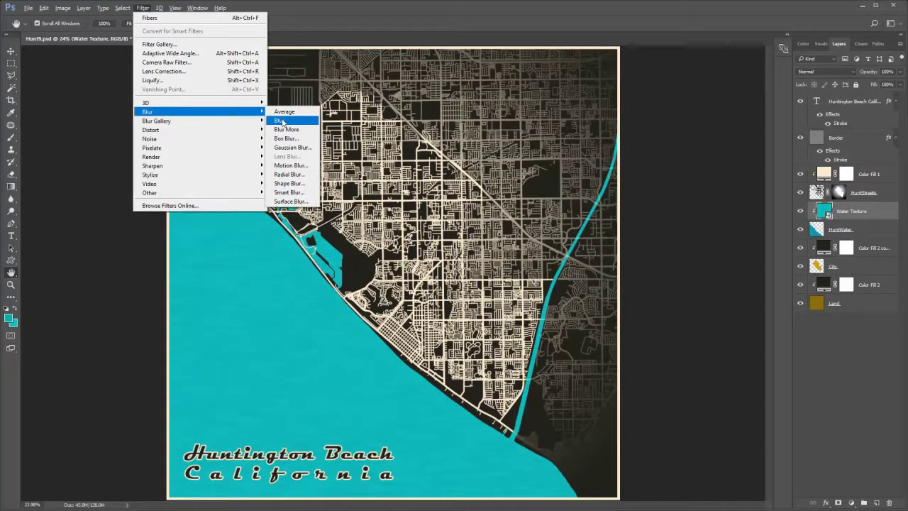
{"action": "left_click", "coordinate": [298, 146]}
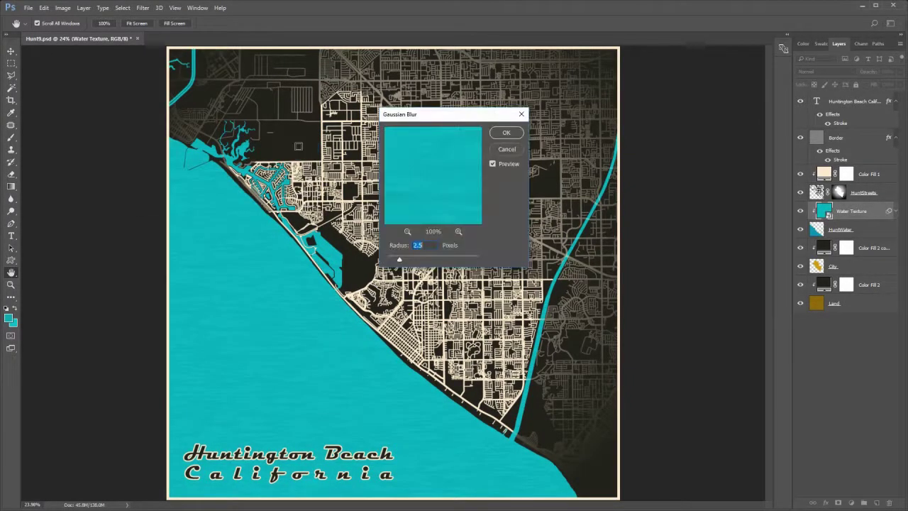